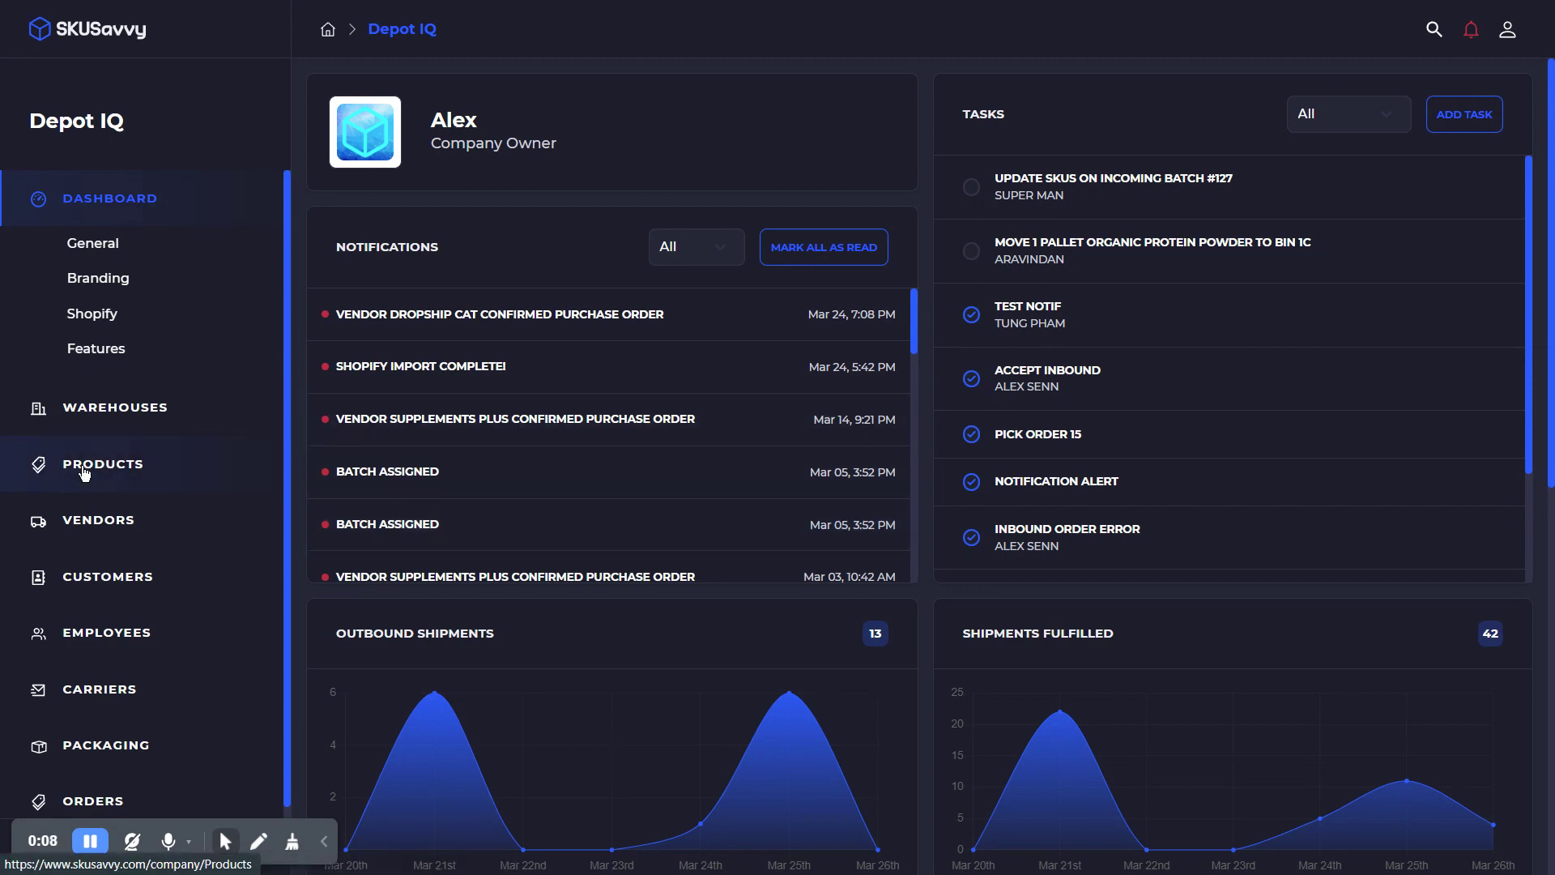
- Open the Vendors list showing all thirteen vendors with their contact and account columns
left_click(97, 520)
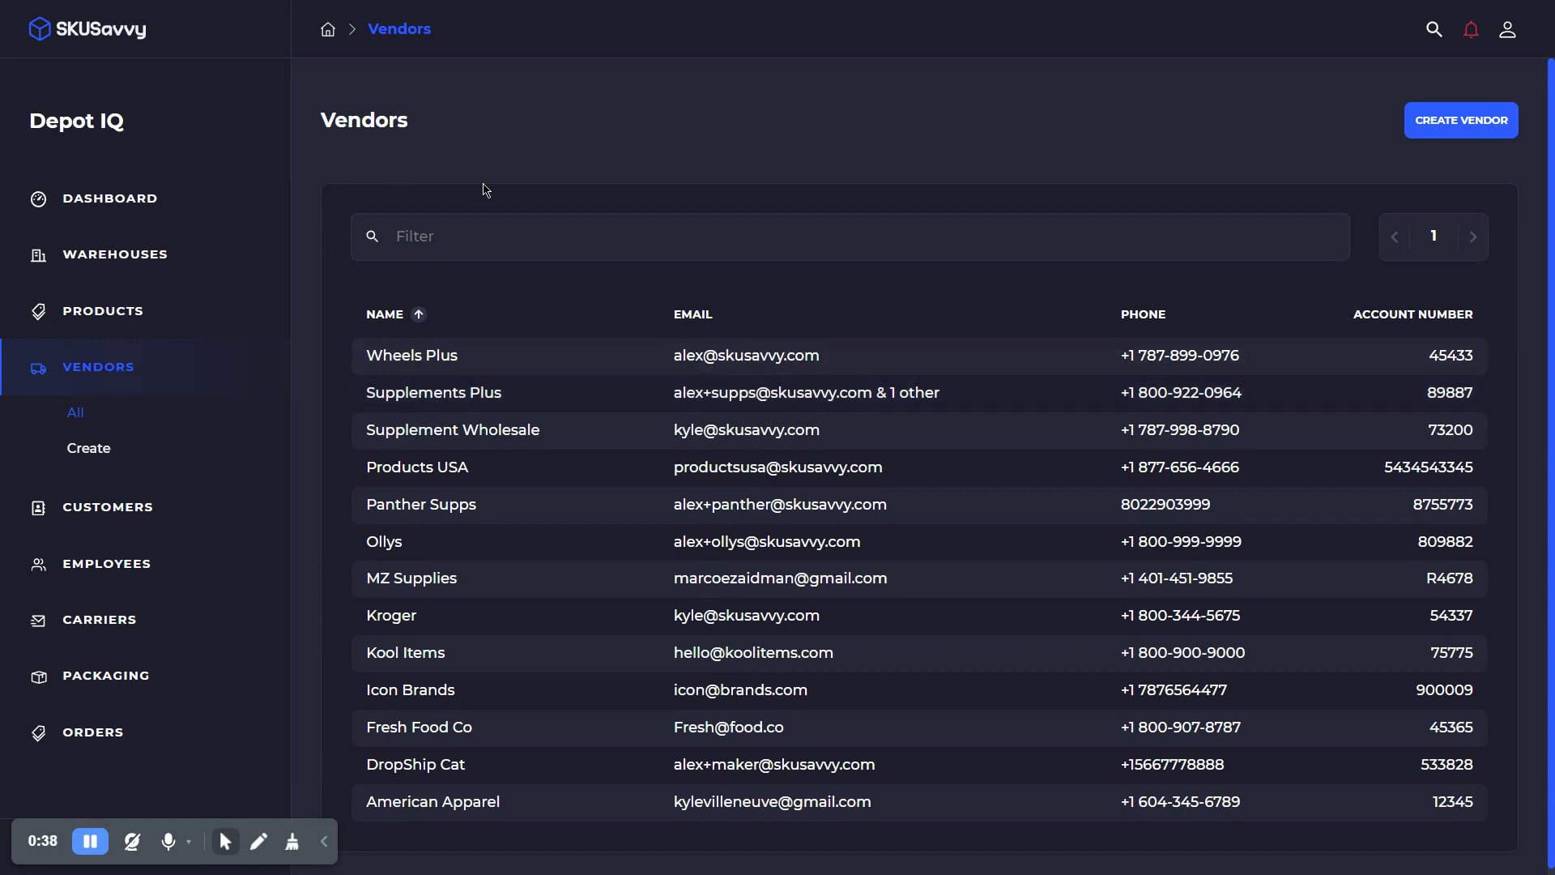
- Confirm purchase order management is enabled under Features, then open the Supplements Plus vendor record
left_click(184, 213)
left_click(122, 357)
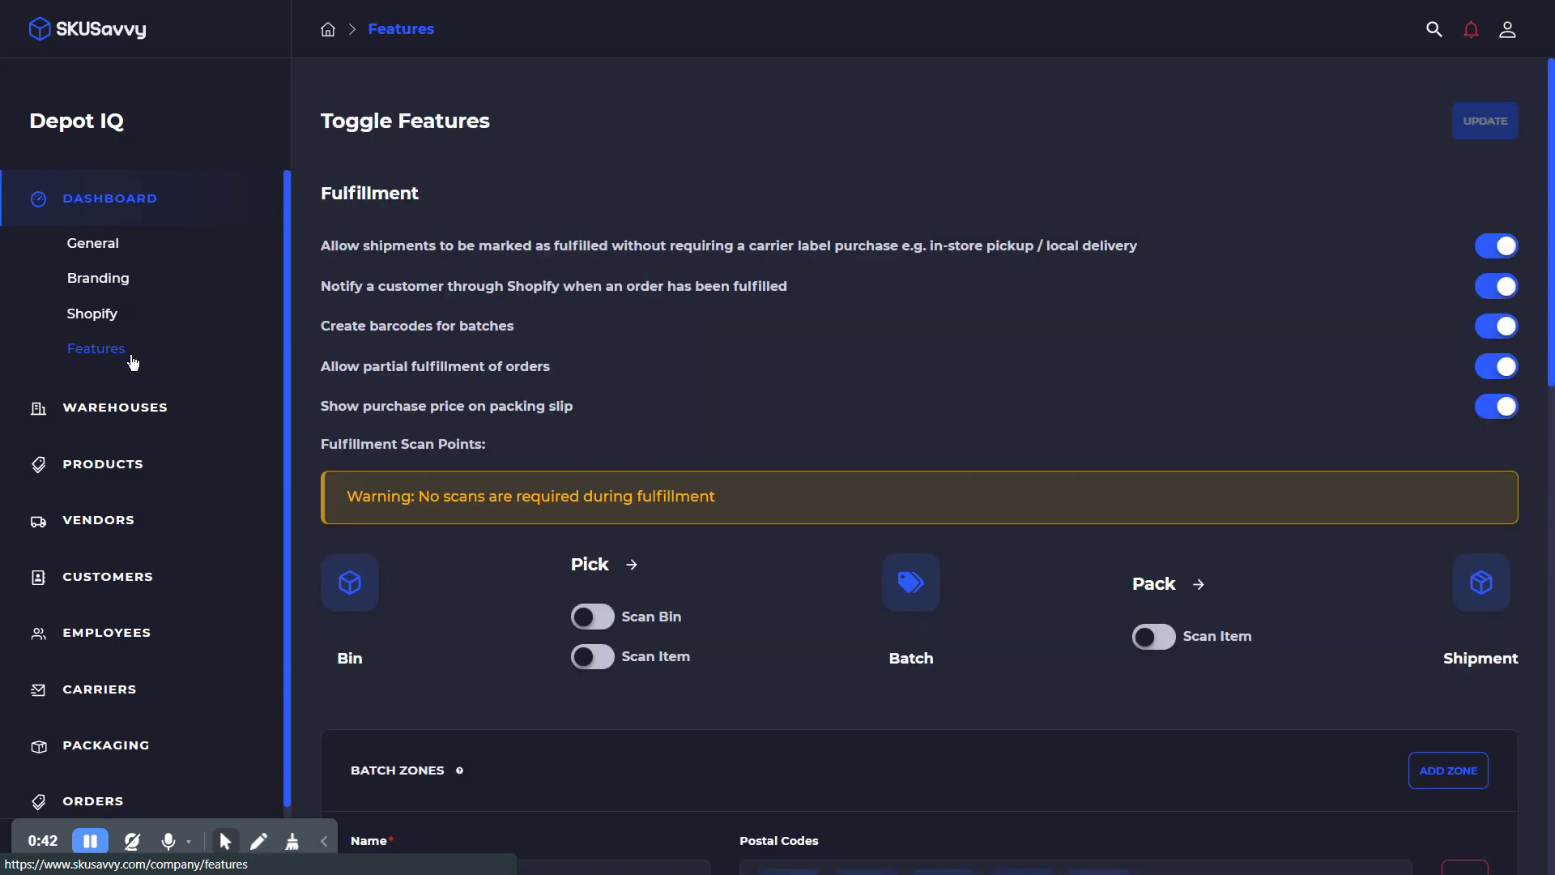
scroll(830, 454, "down", 10)
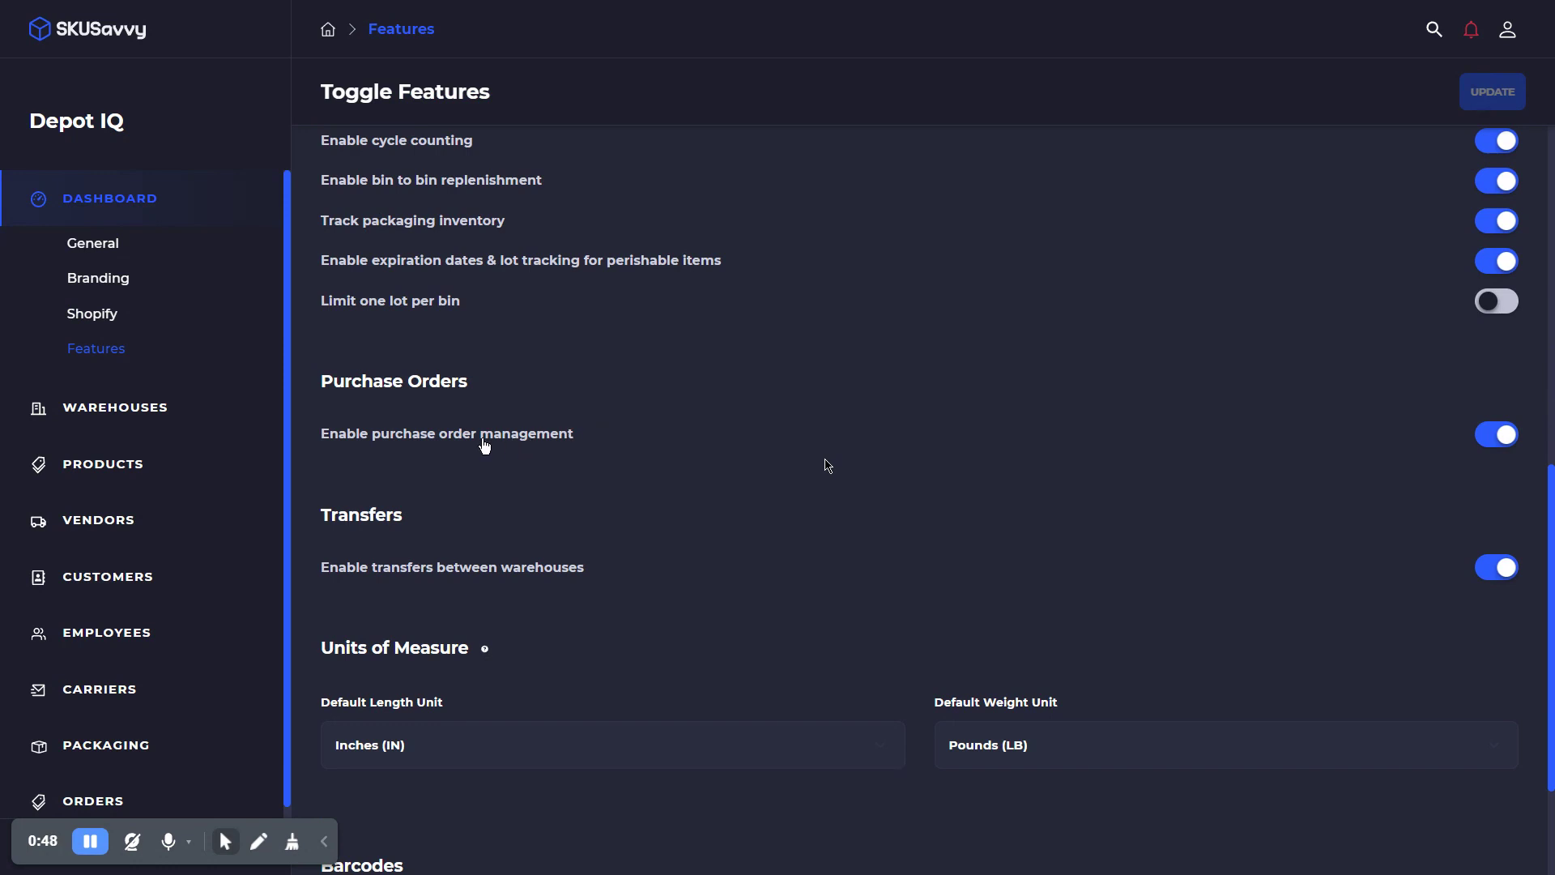
left_click(153, 521)
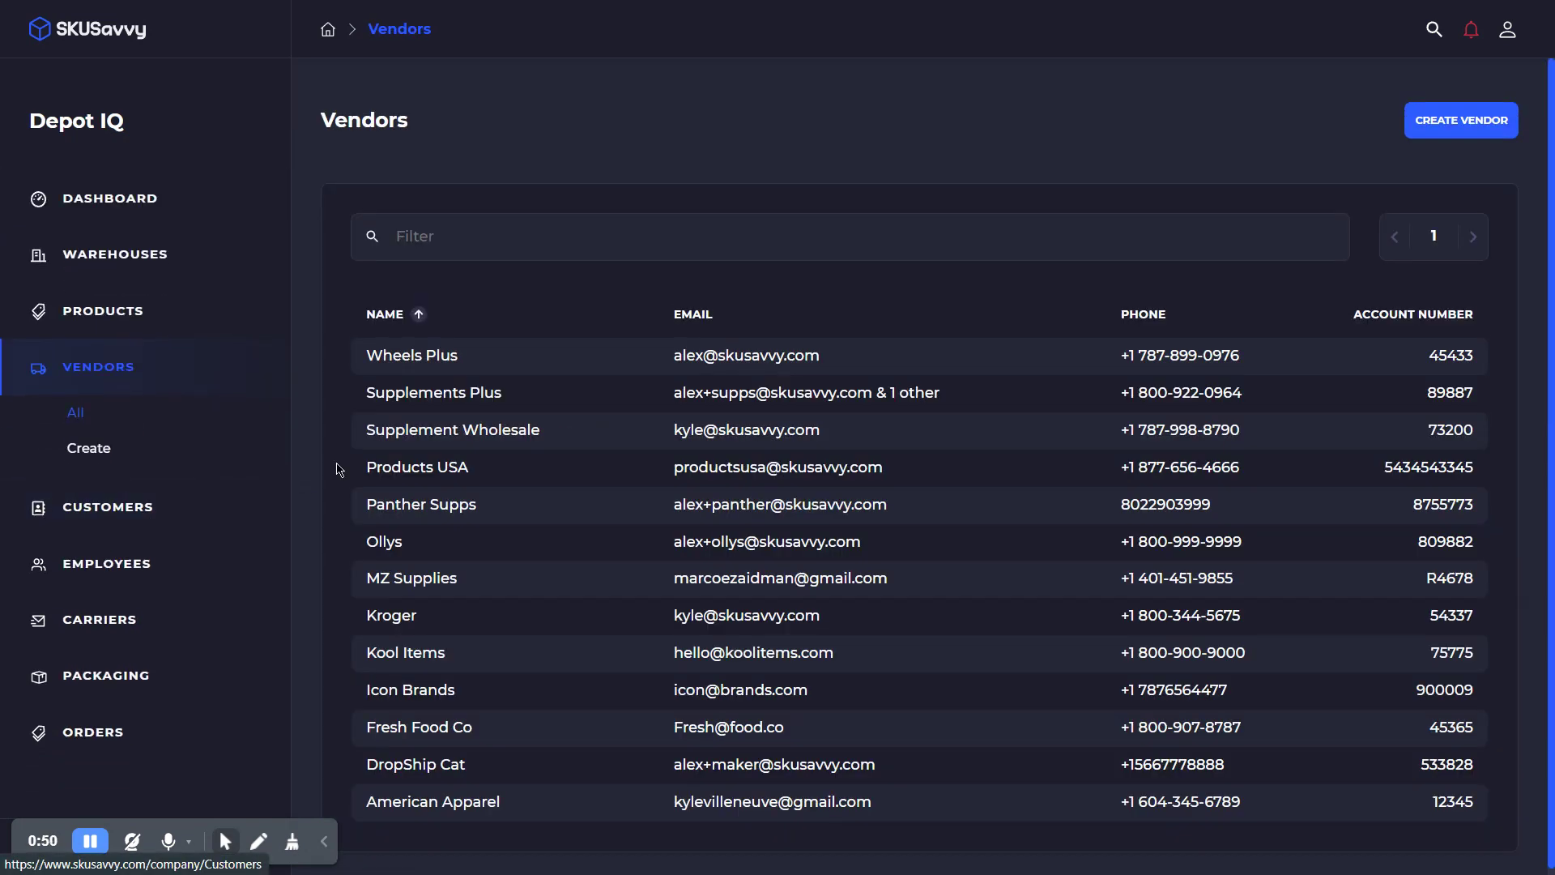
left_click(431, 396)
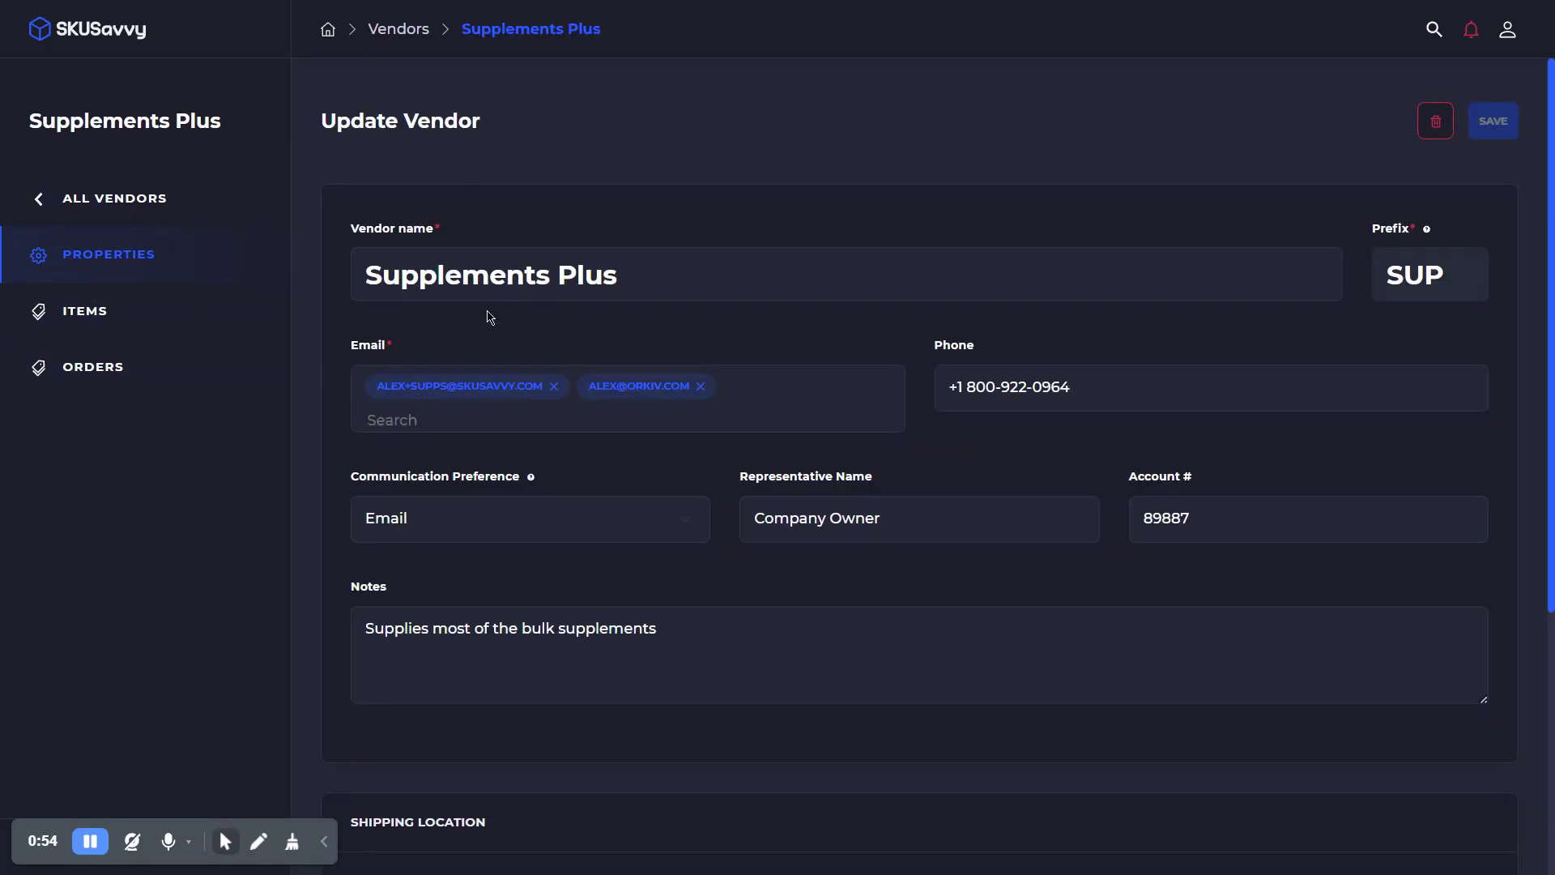
- Add Adidas Campus 80s to Supplements Plus's items at a $45 unit cost
left_click(196, 314)
scroll(589, 371, "down", 5)
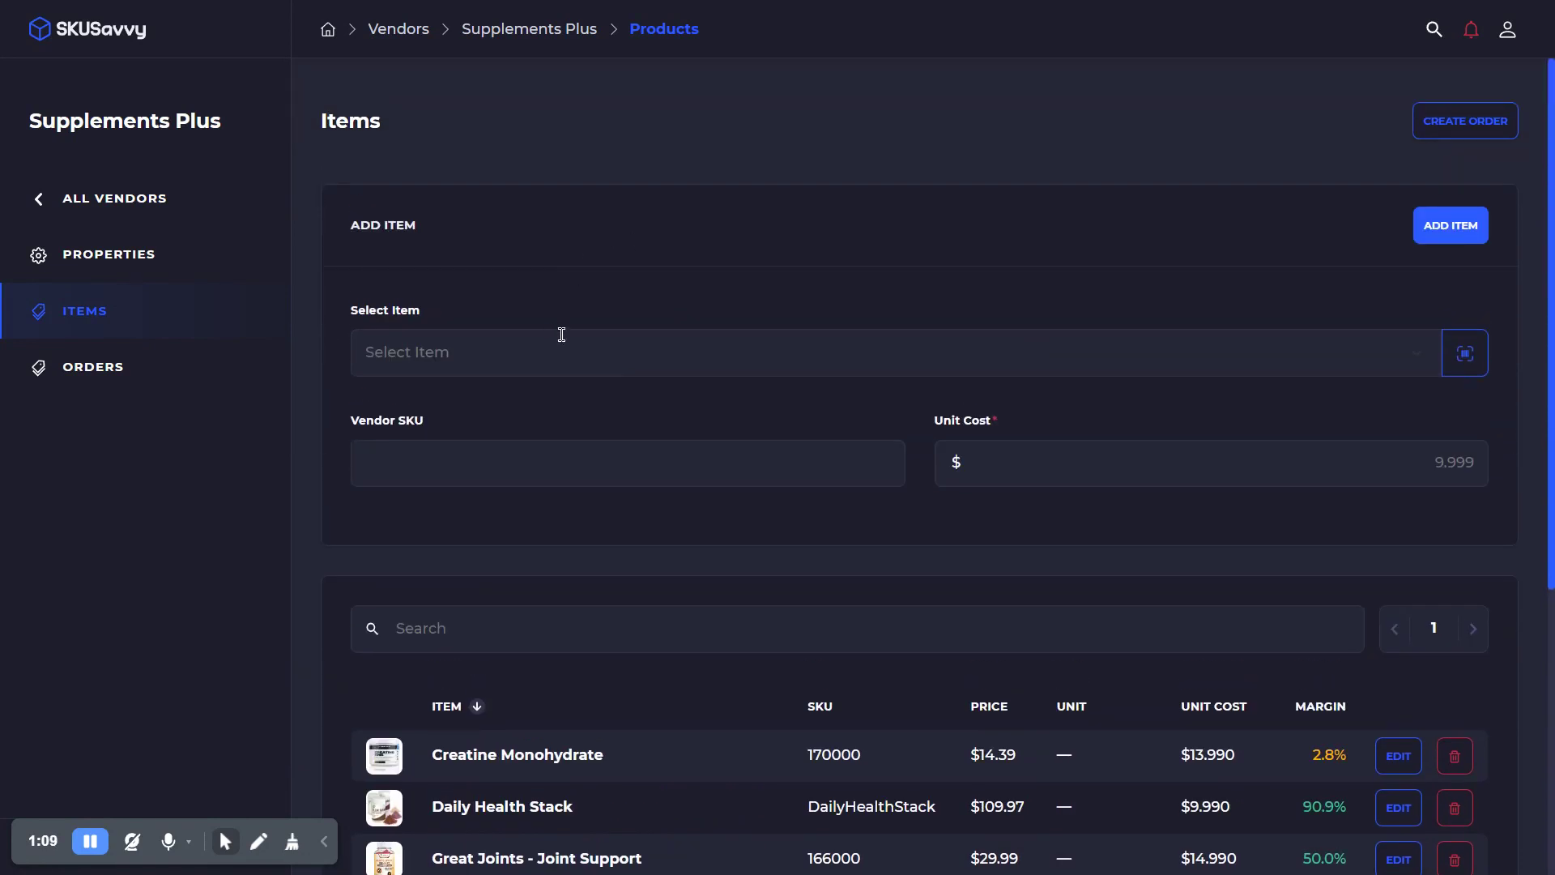
left_click(594, 346)
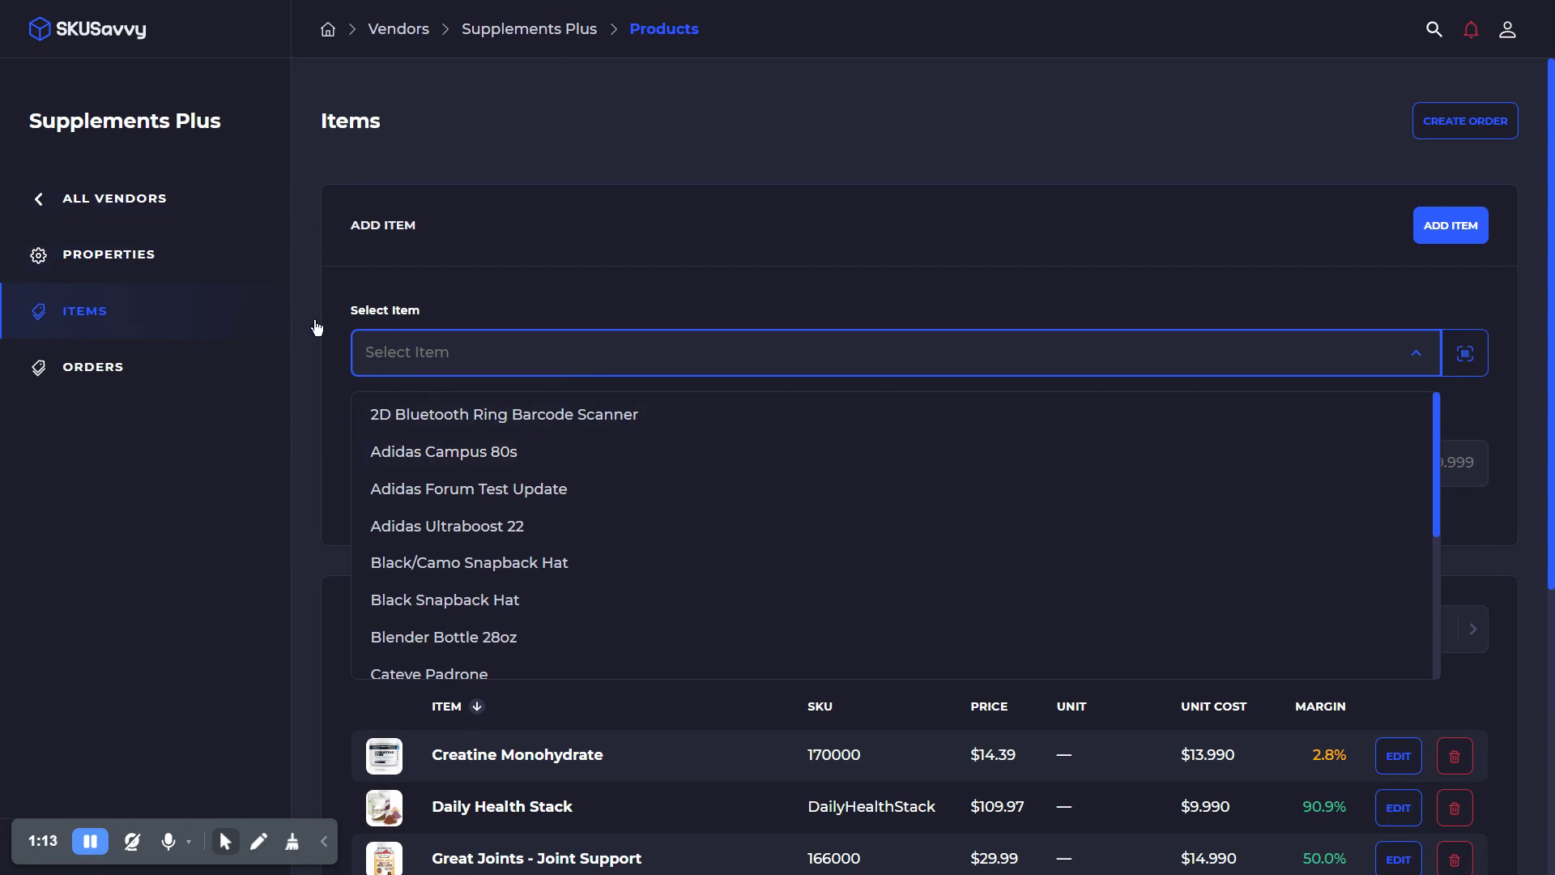
left_click(561, 458)
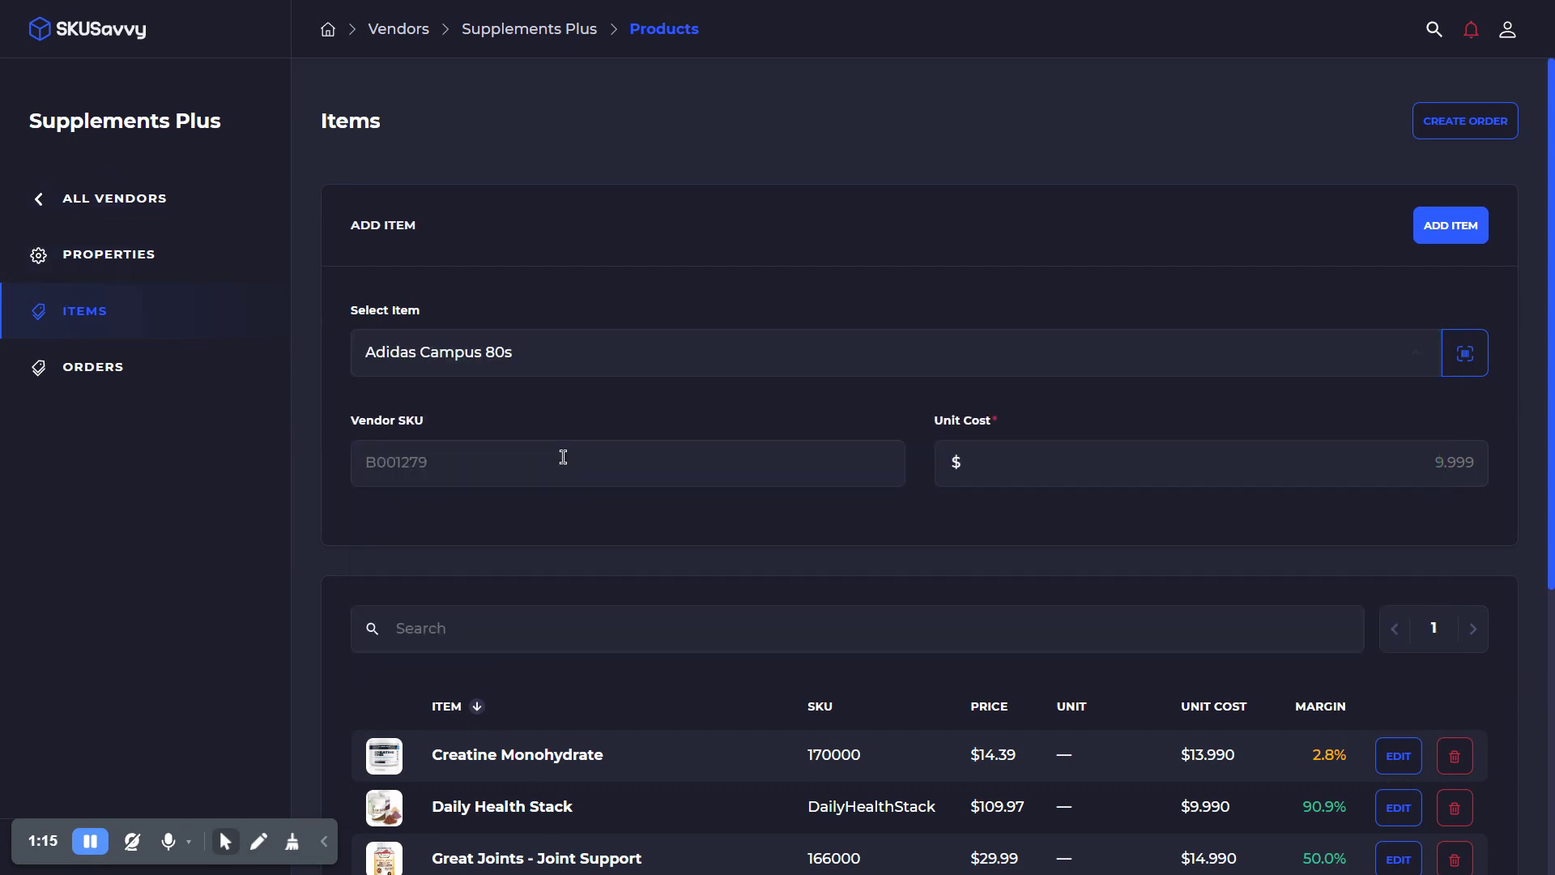
left_click(1036, 470)
type("45")
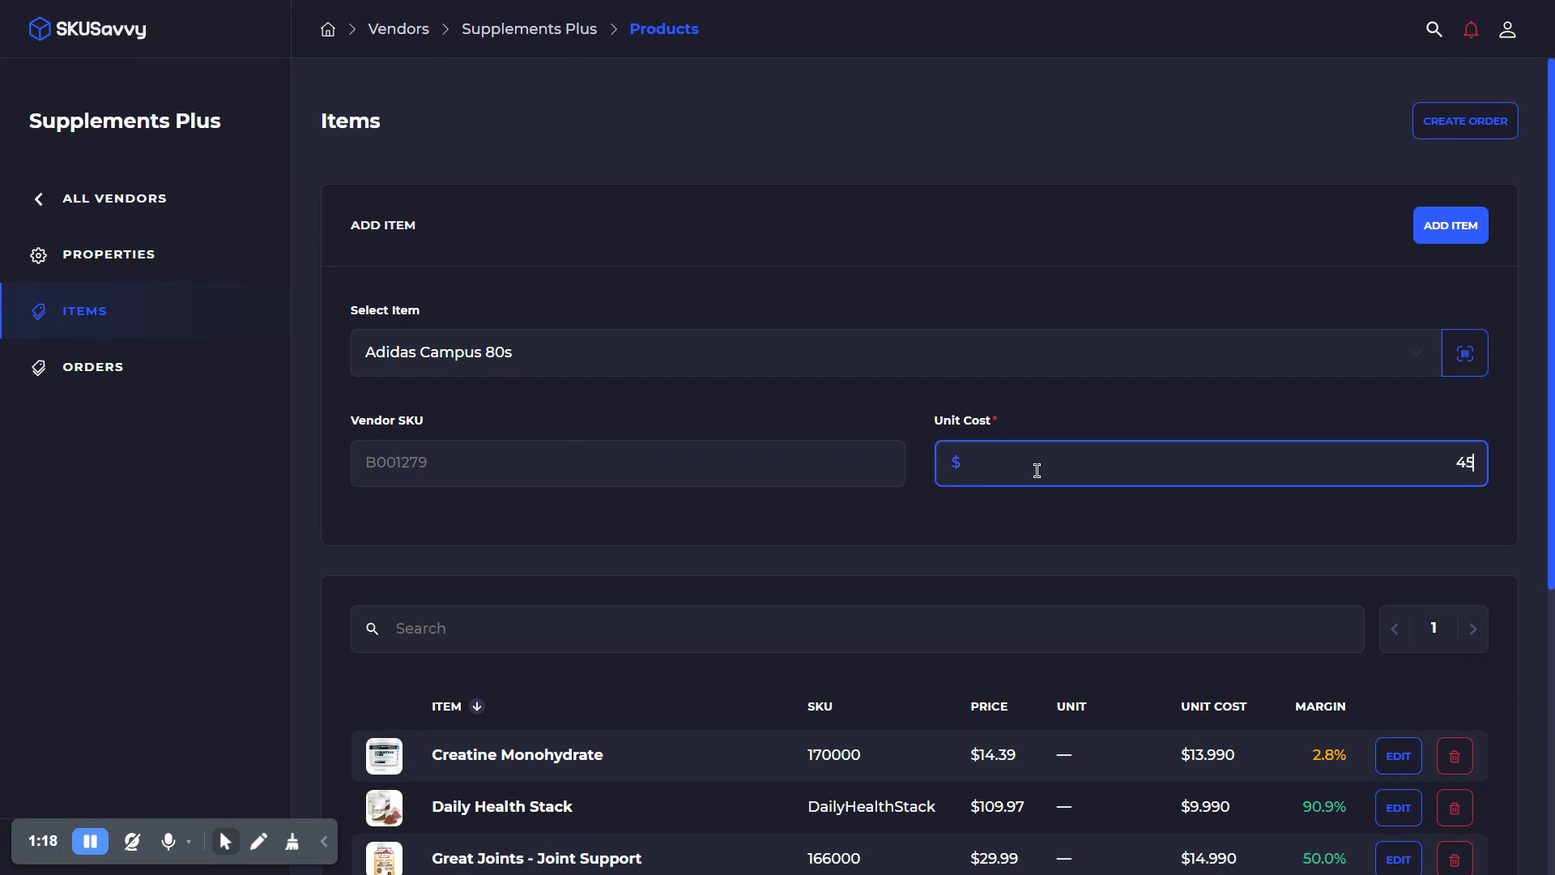
left_click(1427, 228)
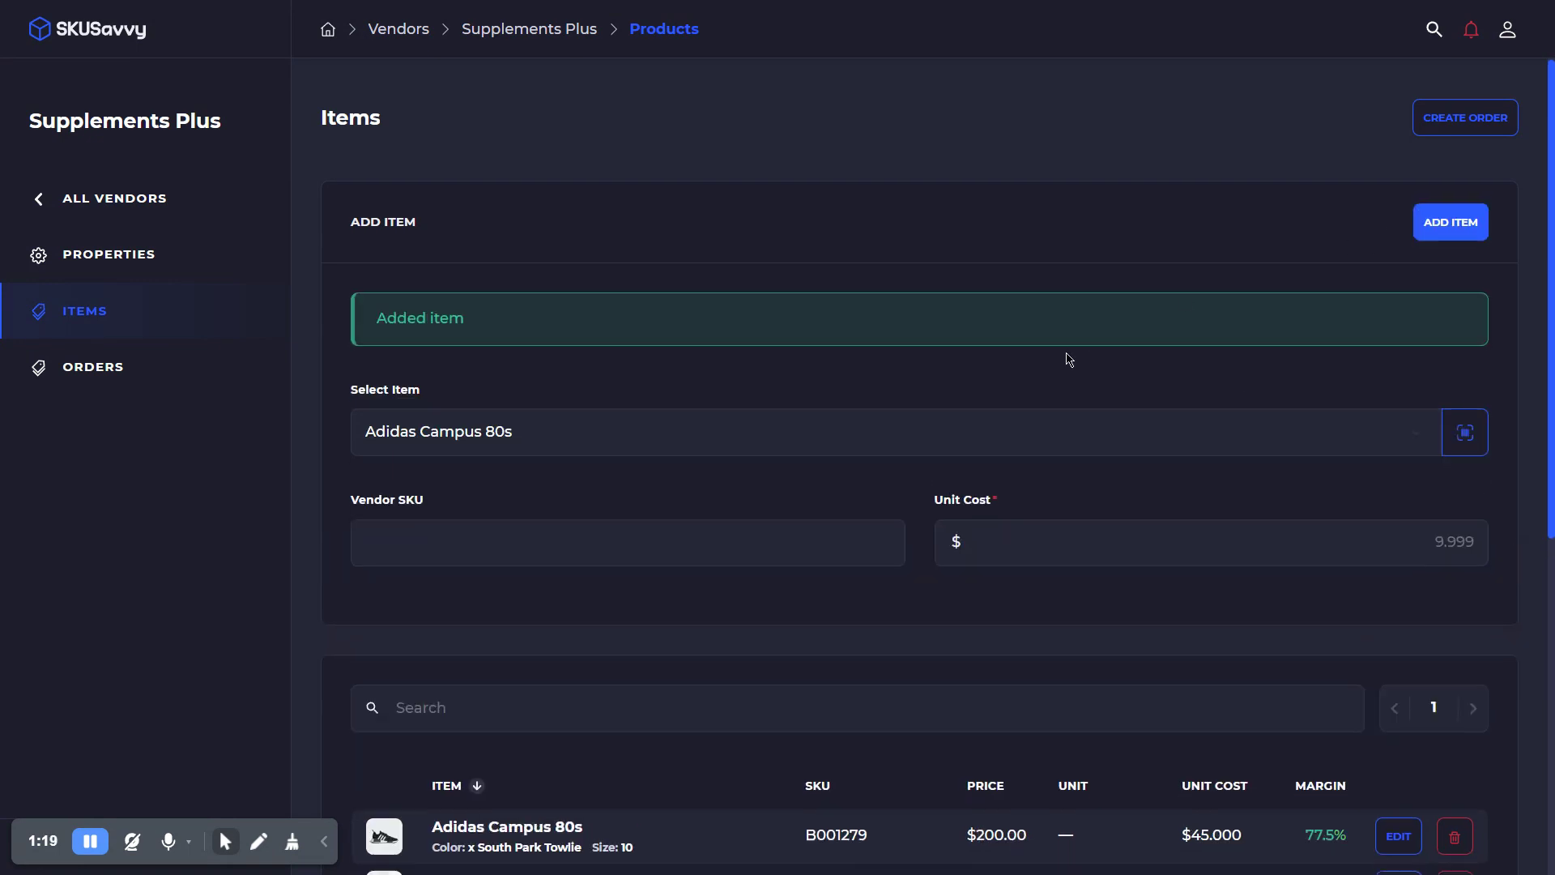
scroll(973, 399, "down", 5)
scroll(976, 425, "up", 2)
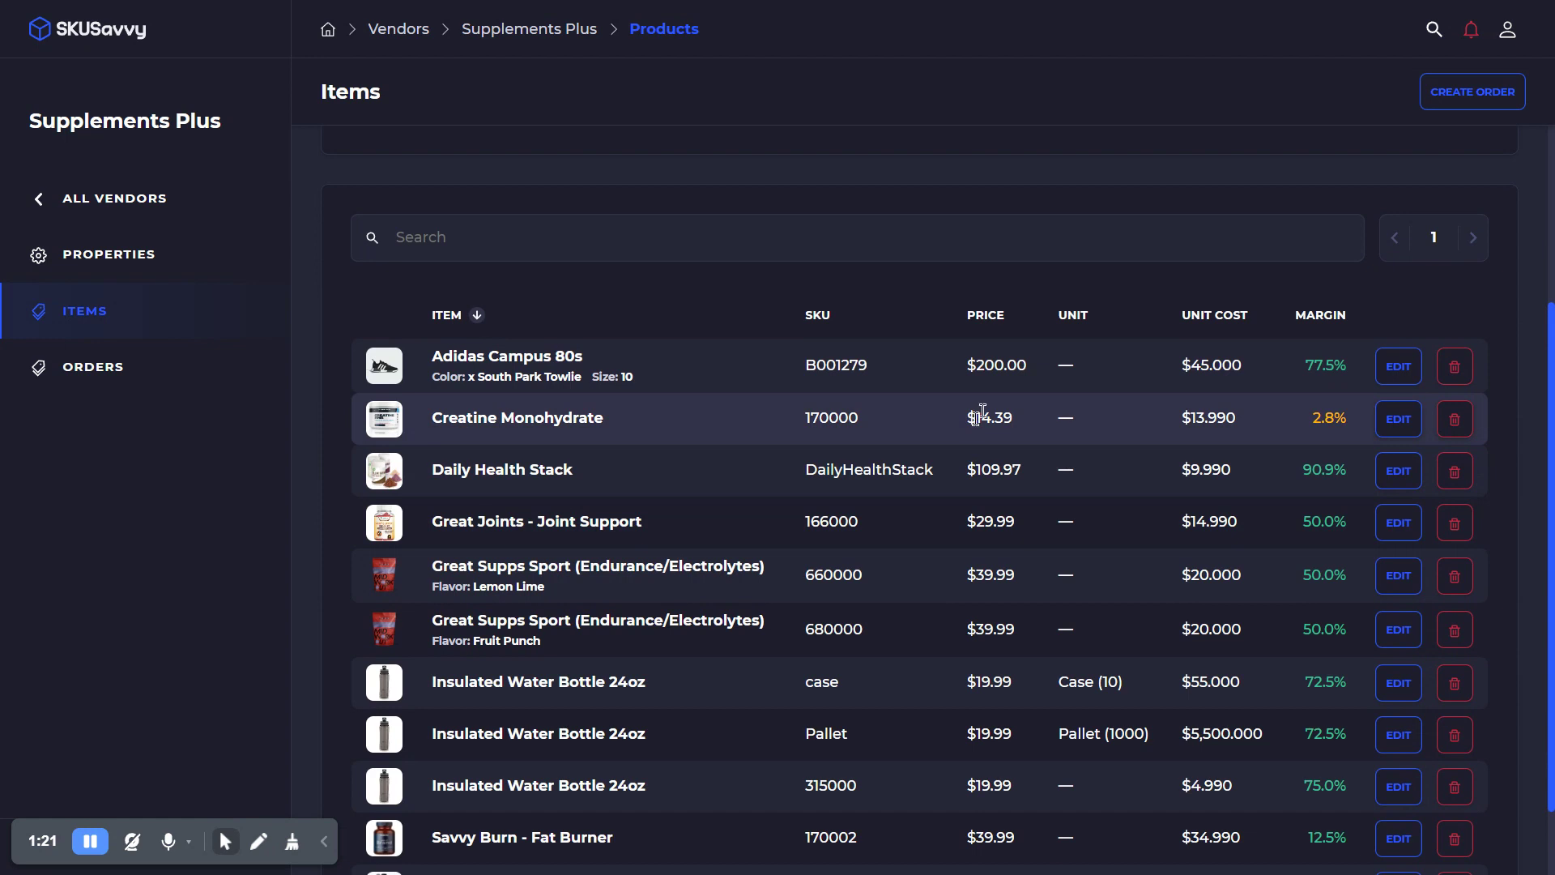
scroll(704, 414, "up", 5)
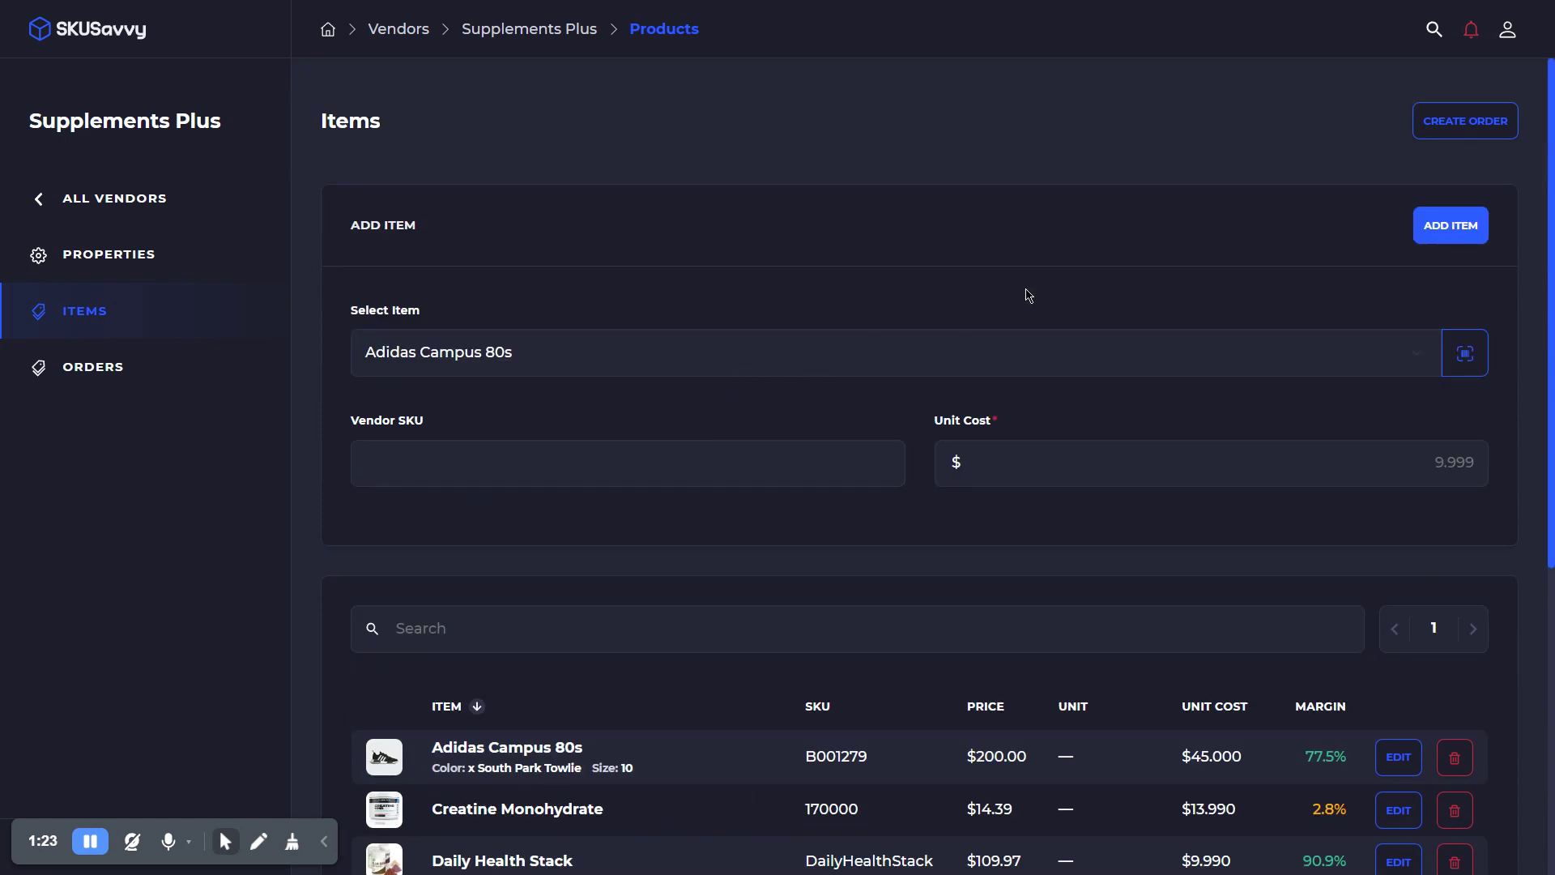
- Create a Supplements Plus purchase order for Savvy Warehouse with a 3/31/2023 delivery date
left_click(1464, 129)
left_click(816, 470)
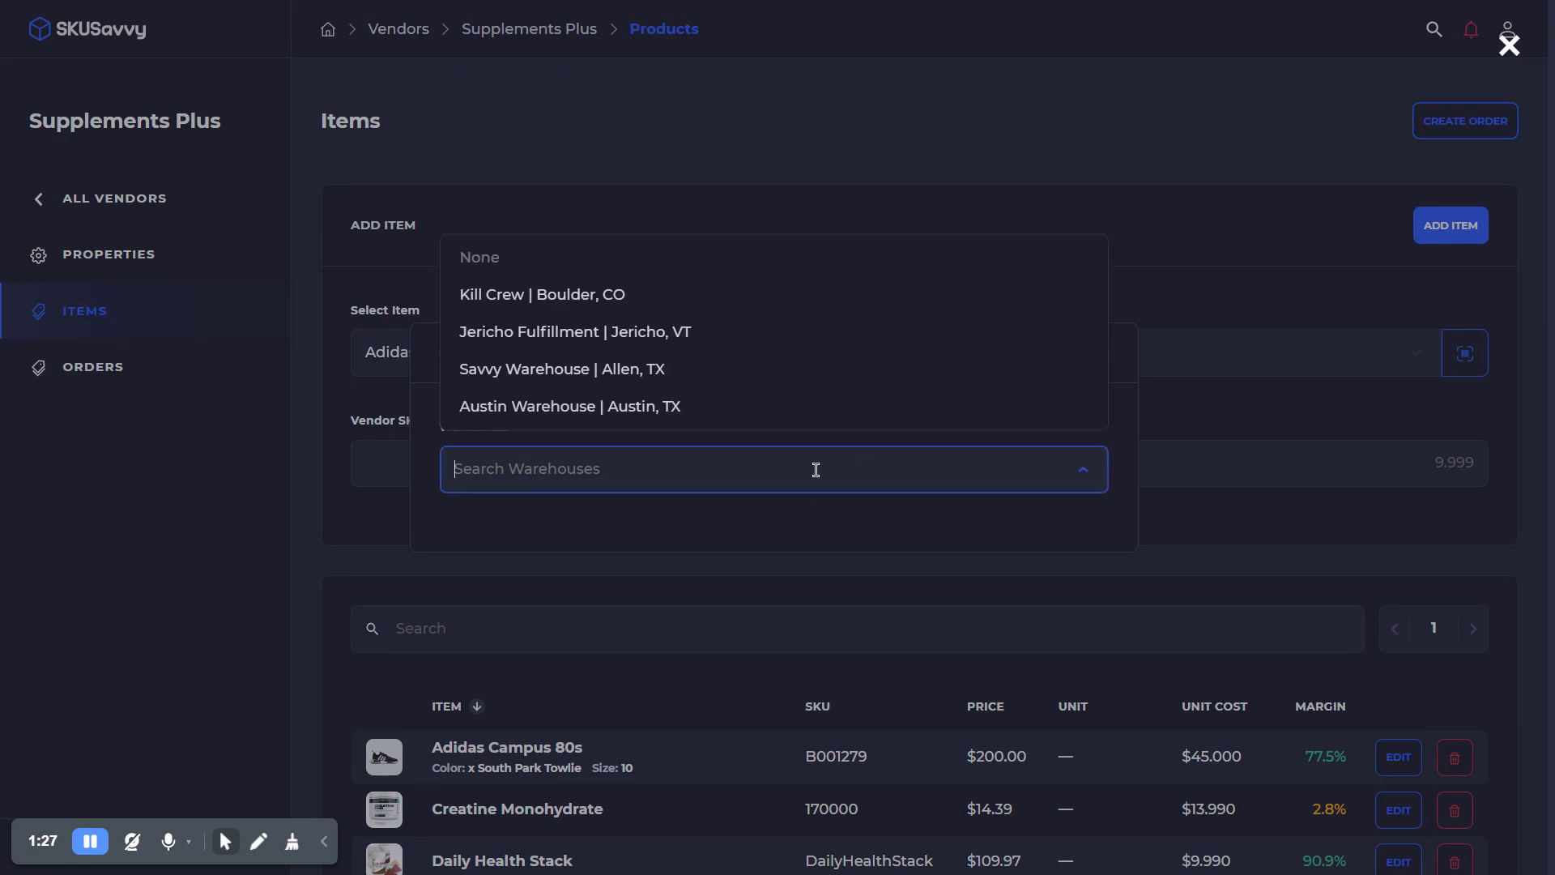
left_click(627, 368)
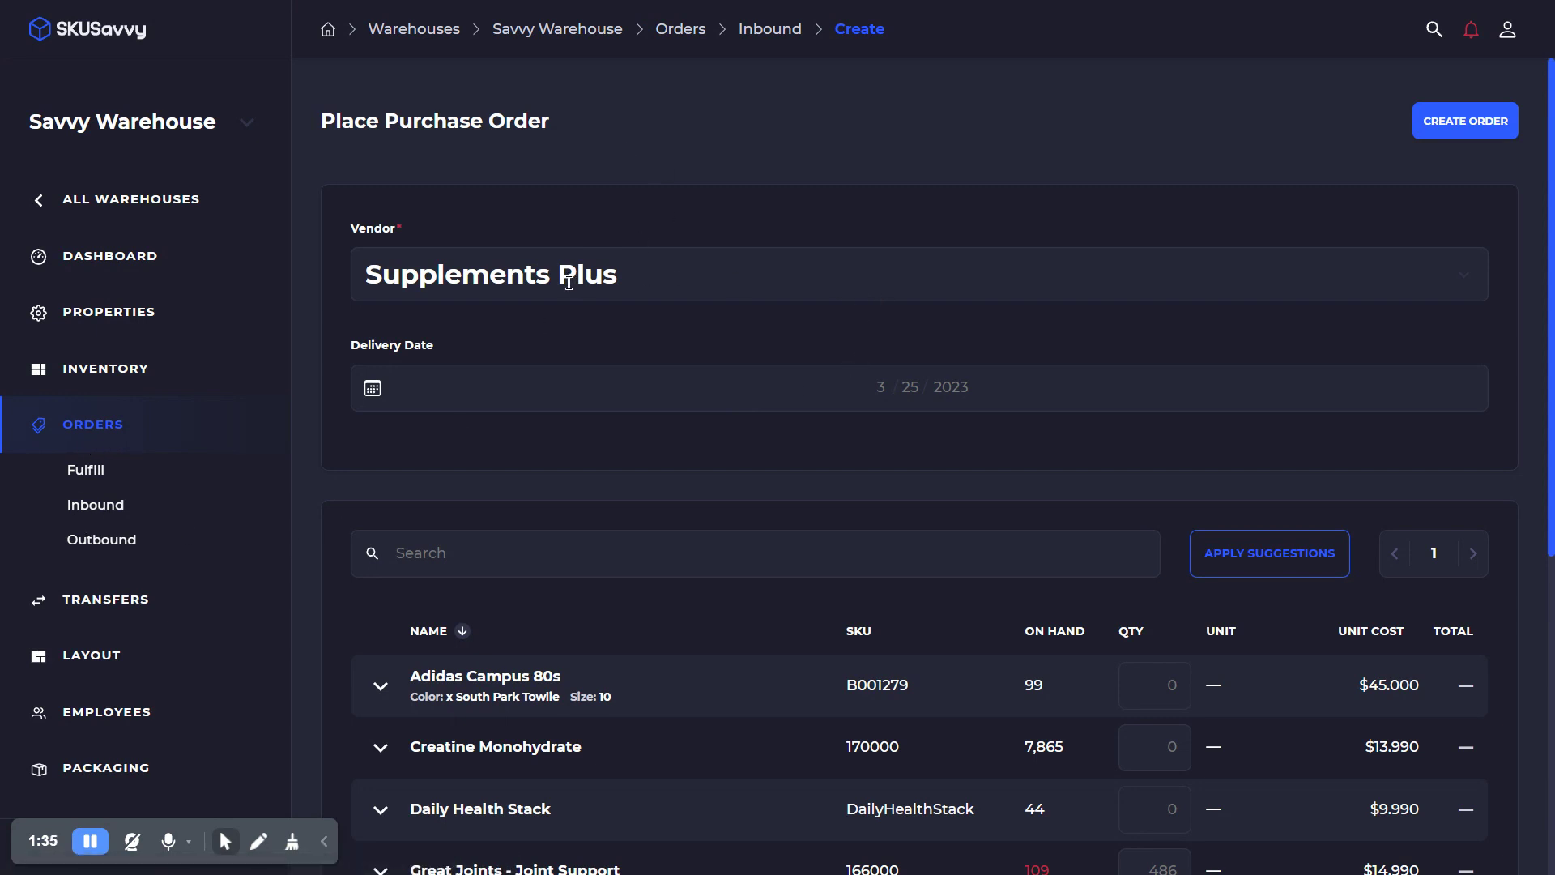
left_click(915, 393)
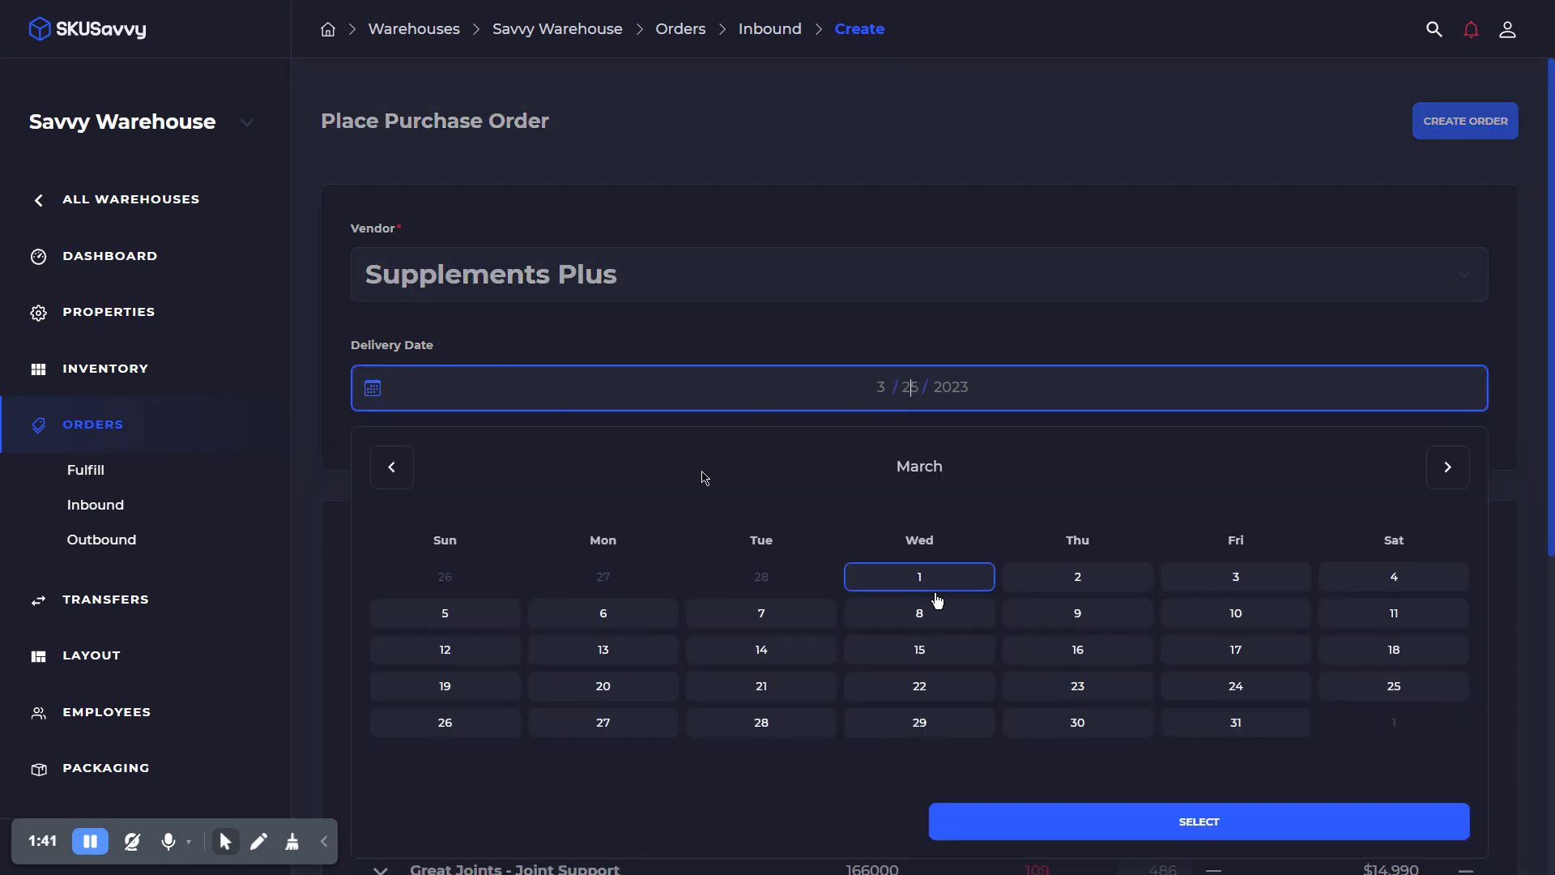
left_click(1247, 731)
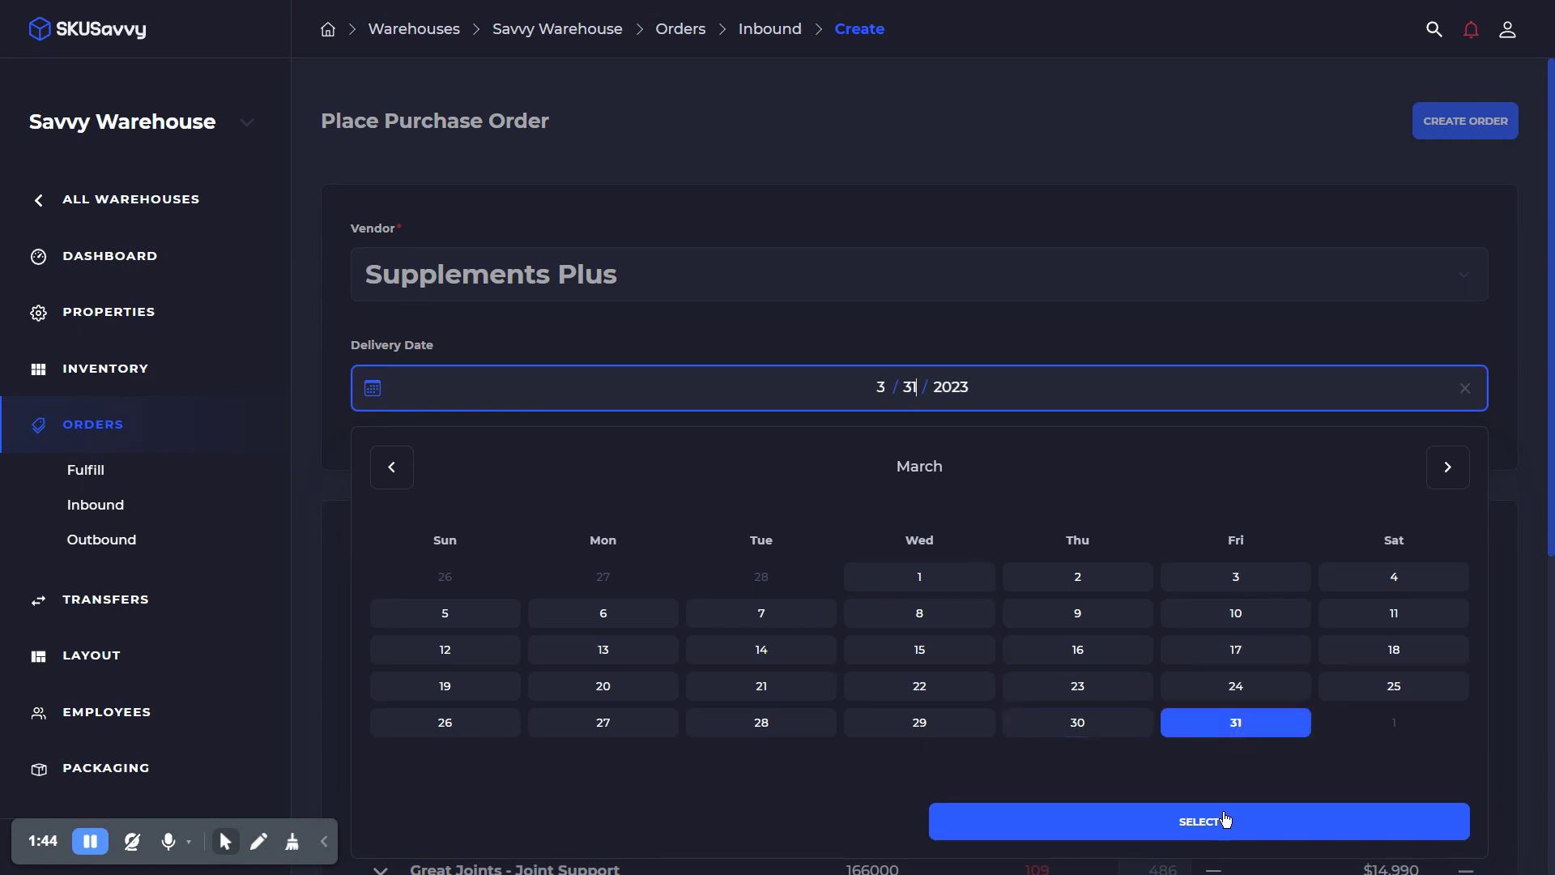
left_click(1225, 821)
scroll(842, 510, "down", 3)
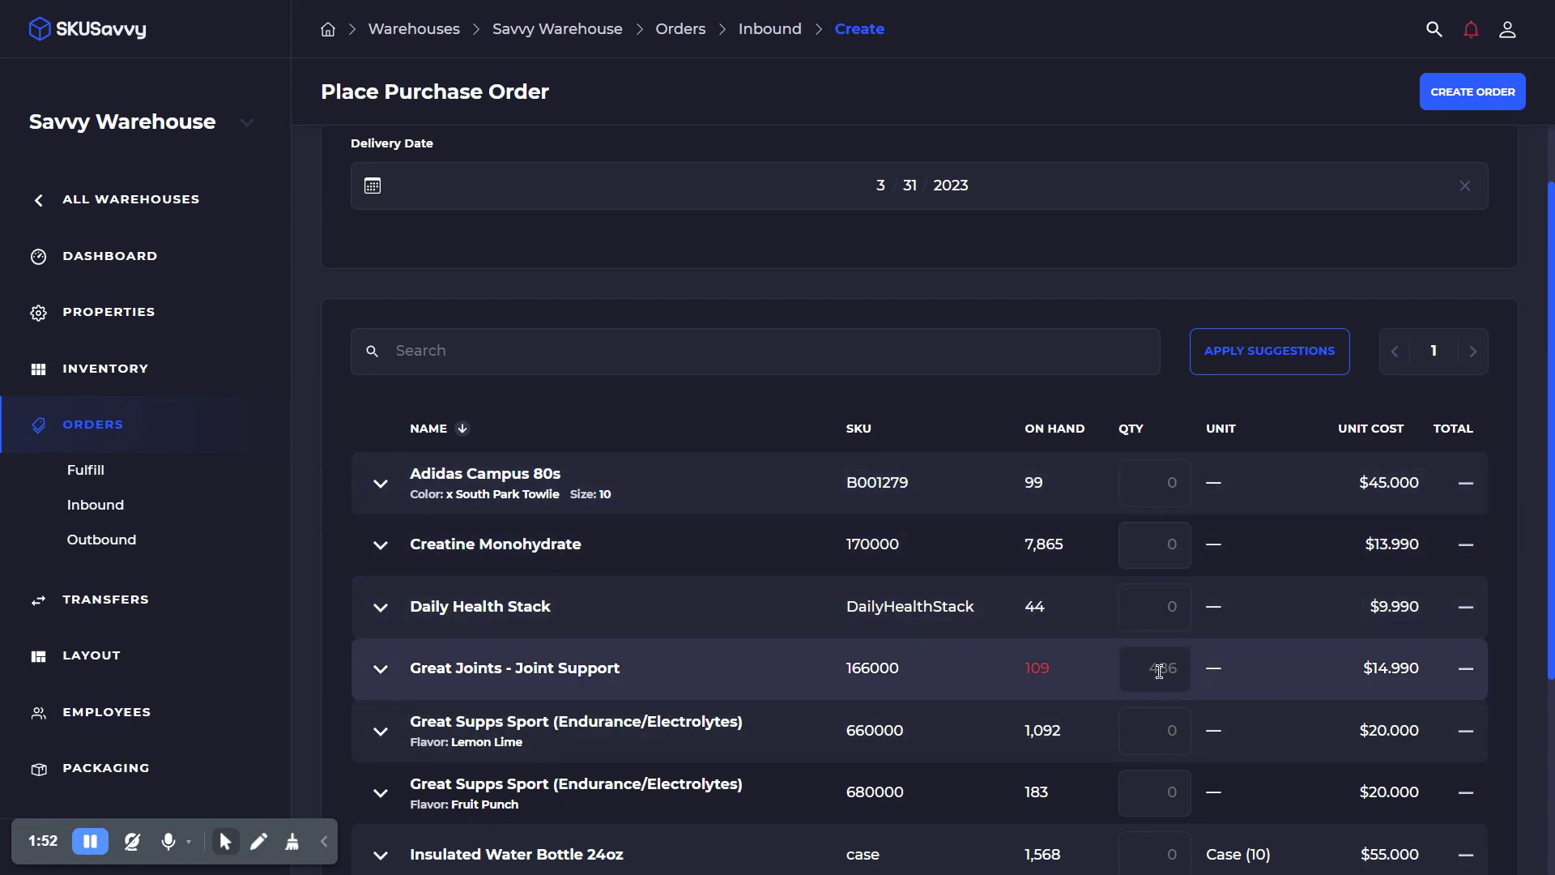
- Apply suggested quantities, giving Great Joints - Joint Support 486 units totalling $7,285.140
left_click(381, 669)
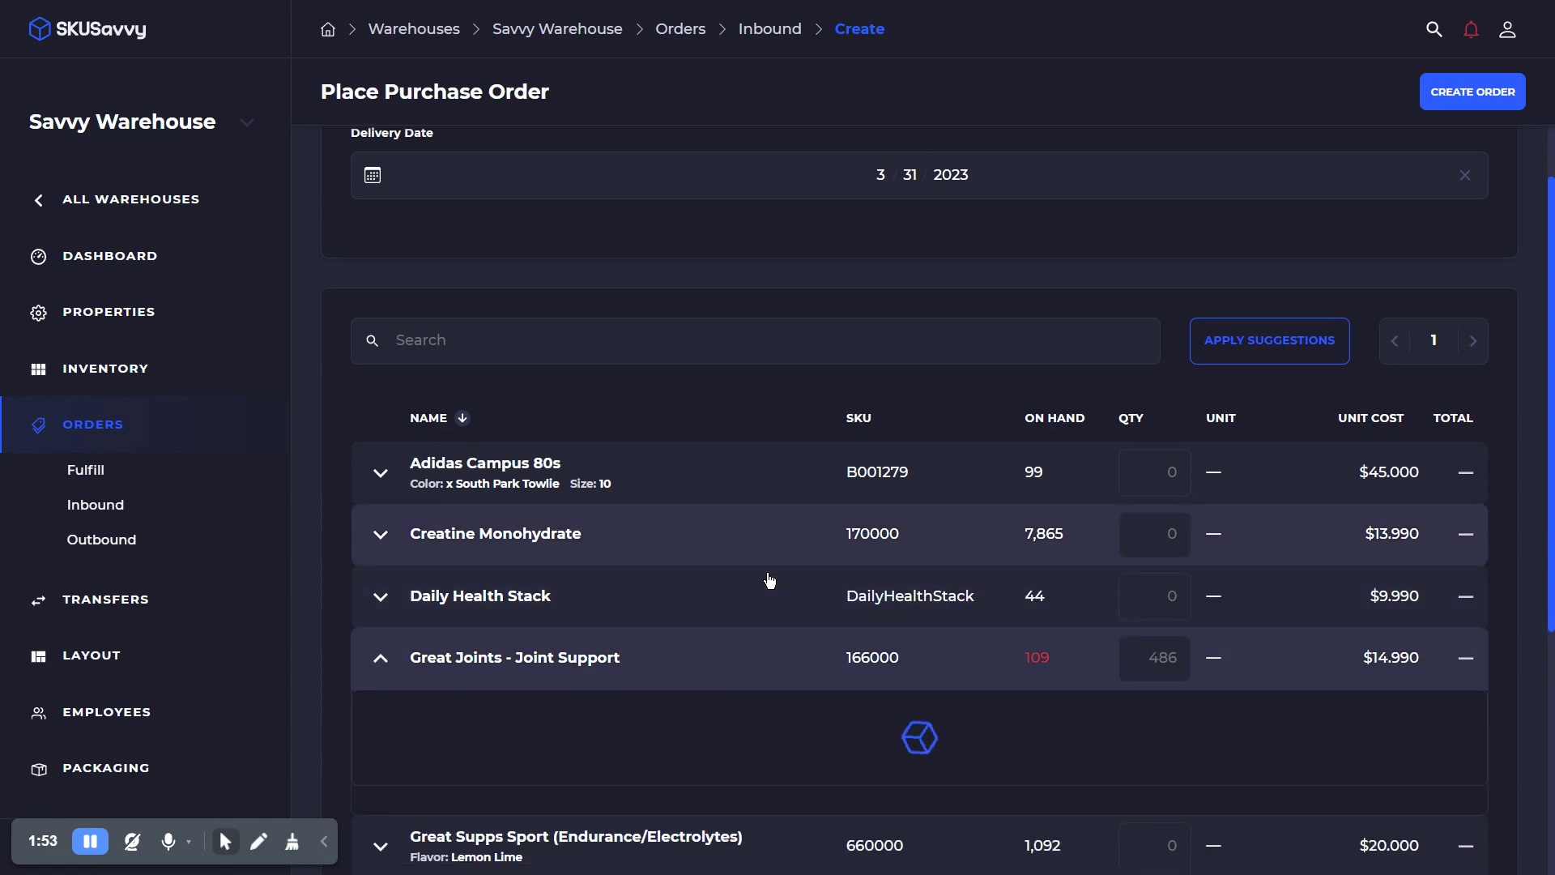
scroll(771, 579, "down", 3)
scroll(668, 547, "down", 1)
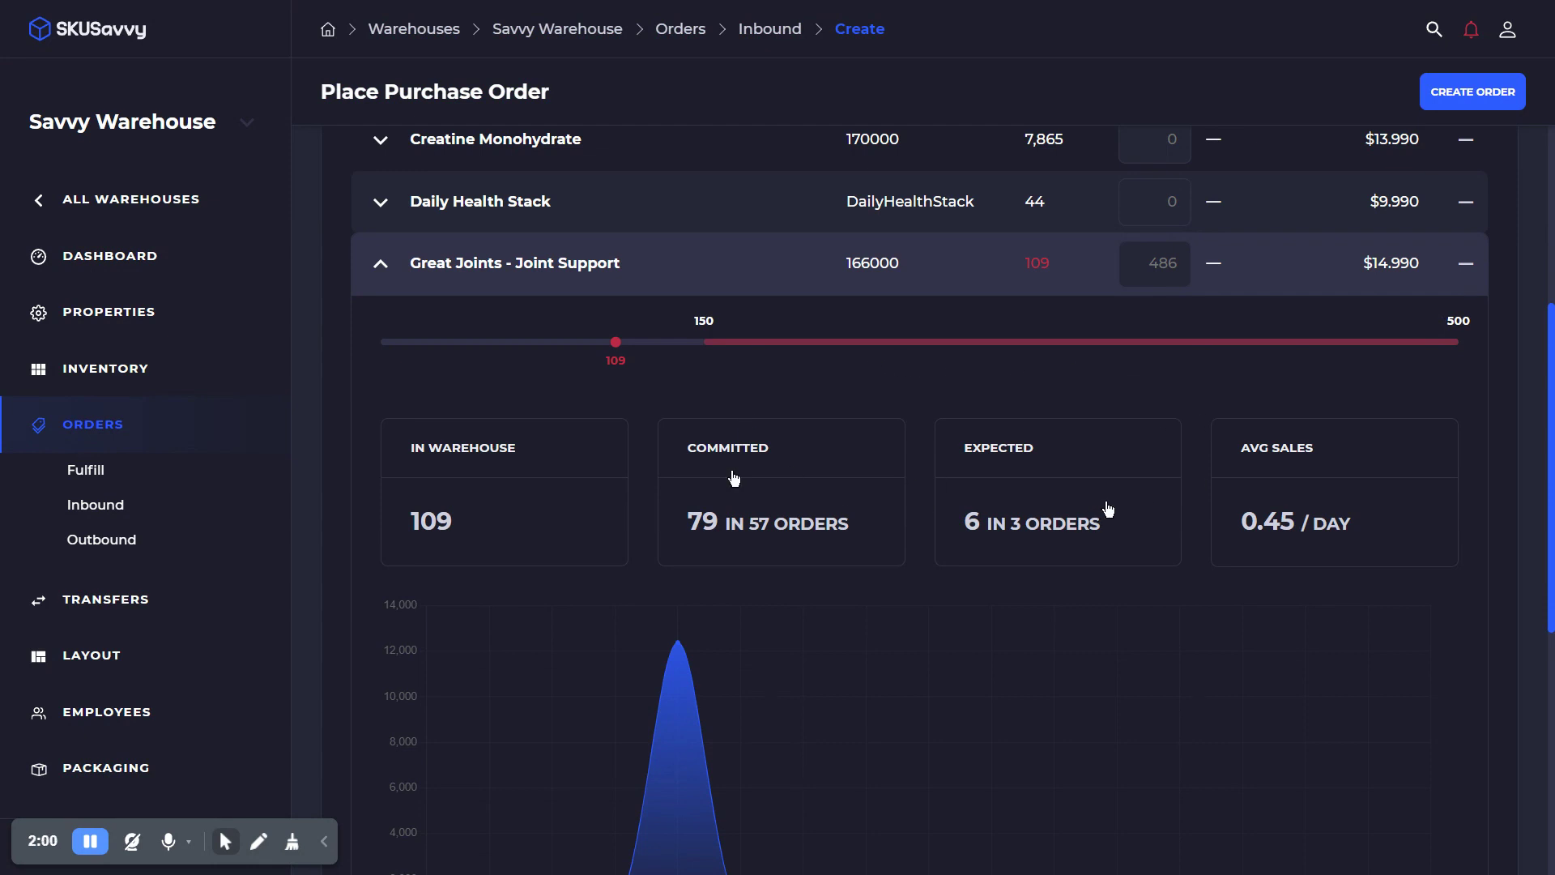
scroll(1107, 507, "up", 2)
scroll(1108, 508, "up", 1)
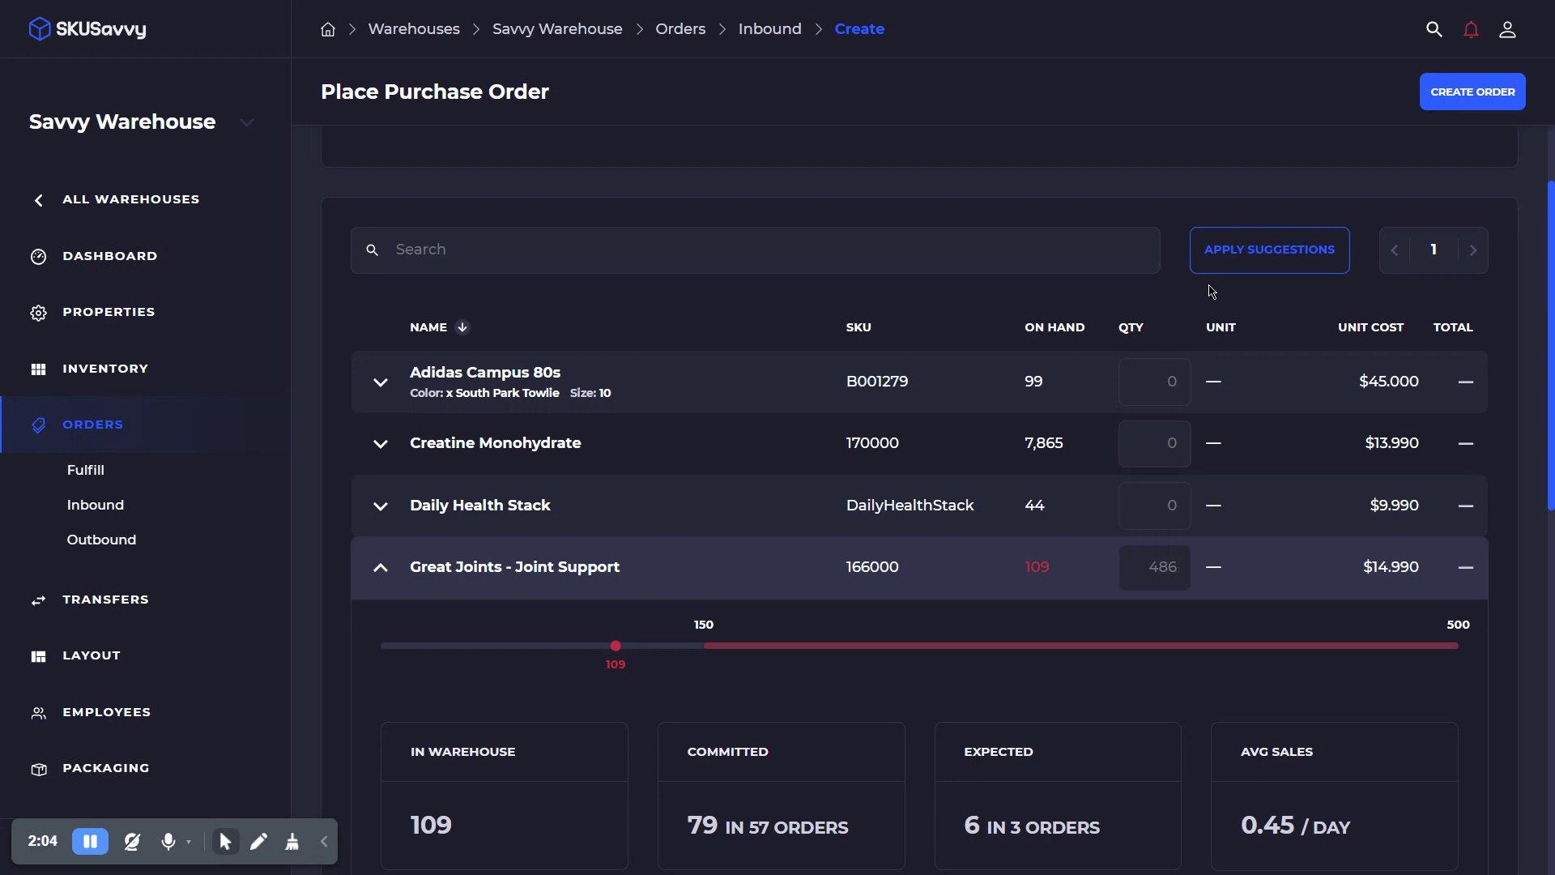
left_click(1228, 264)
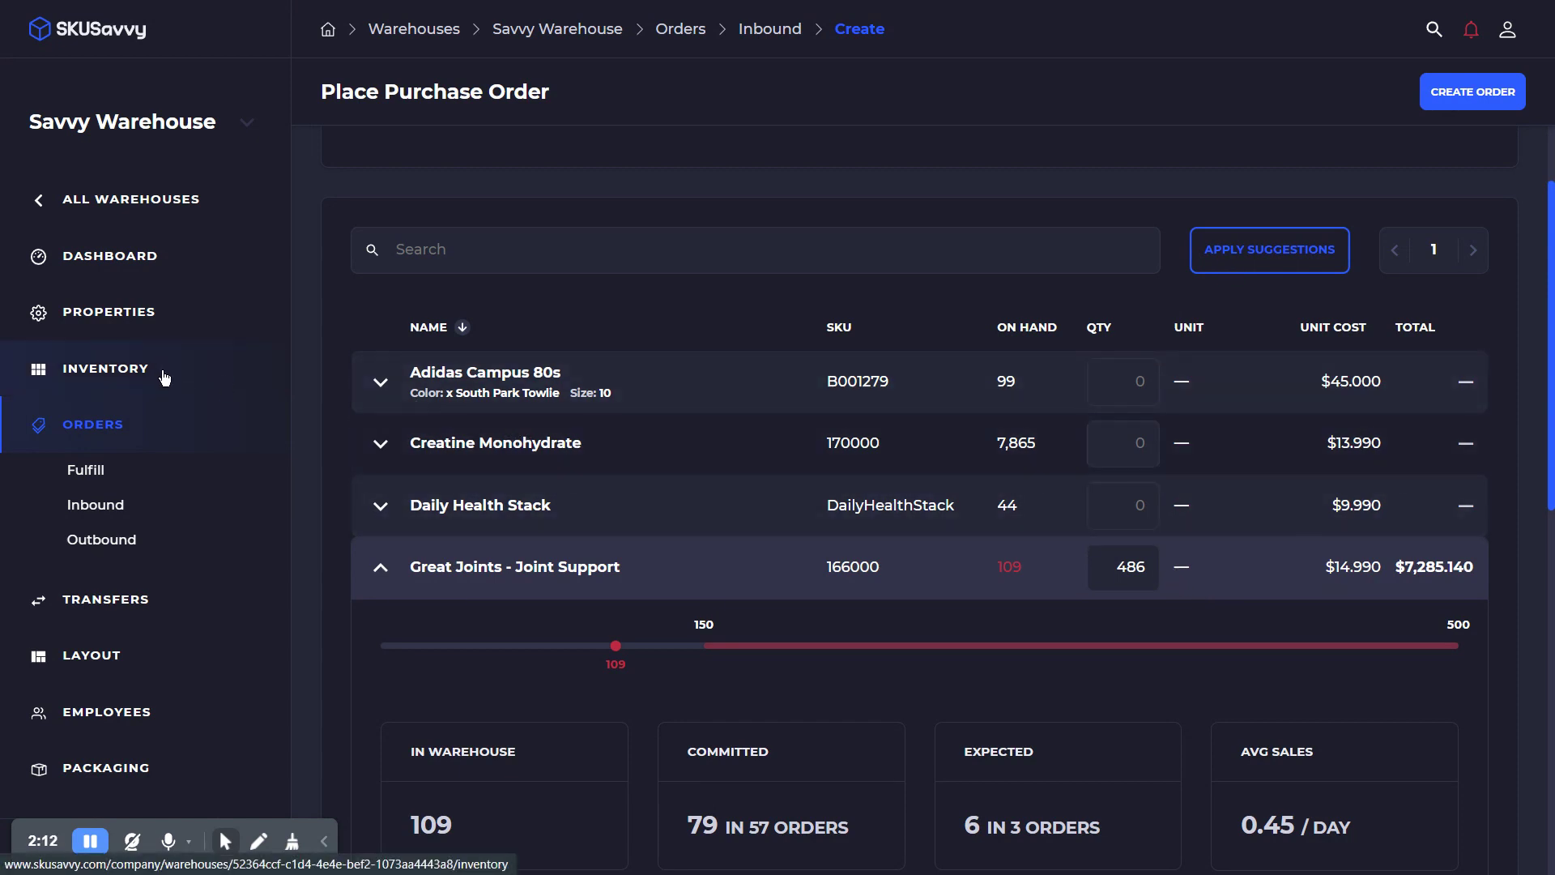
- Open the Adidas Ultraboost 22 variant's inventory page from the warehouse inventory list
left_click(226, 381)
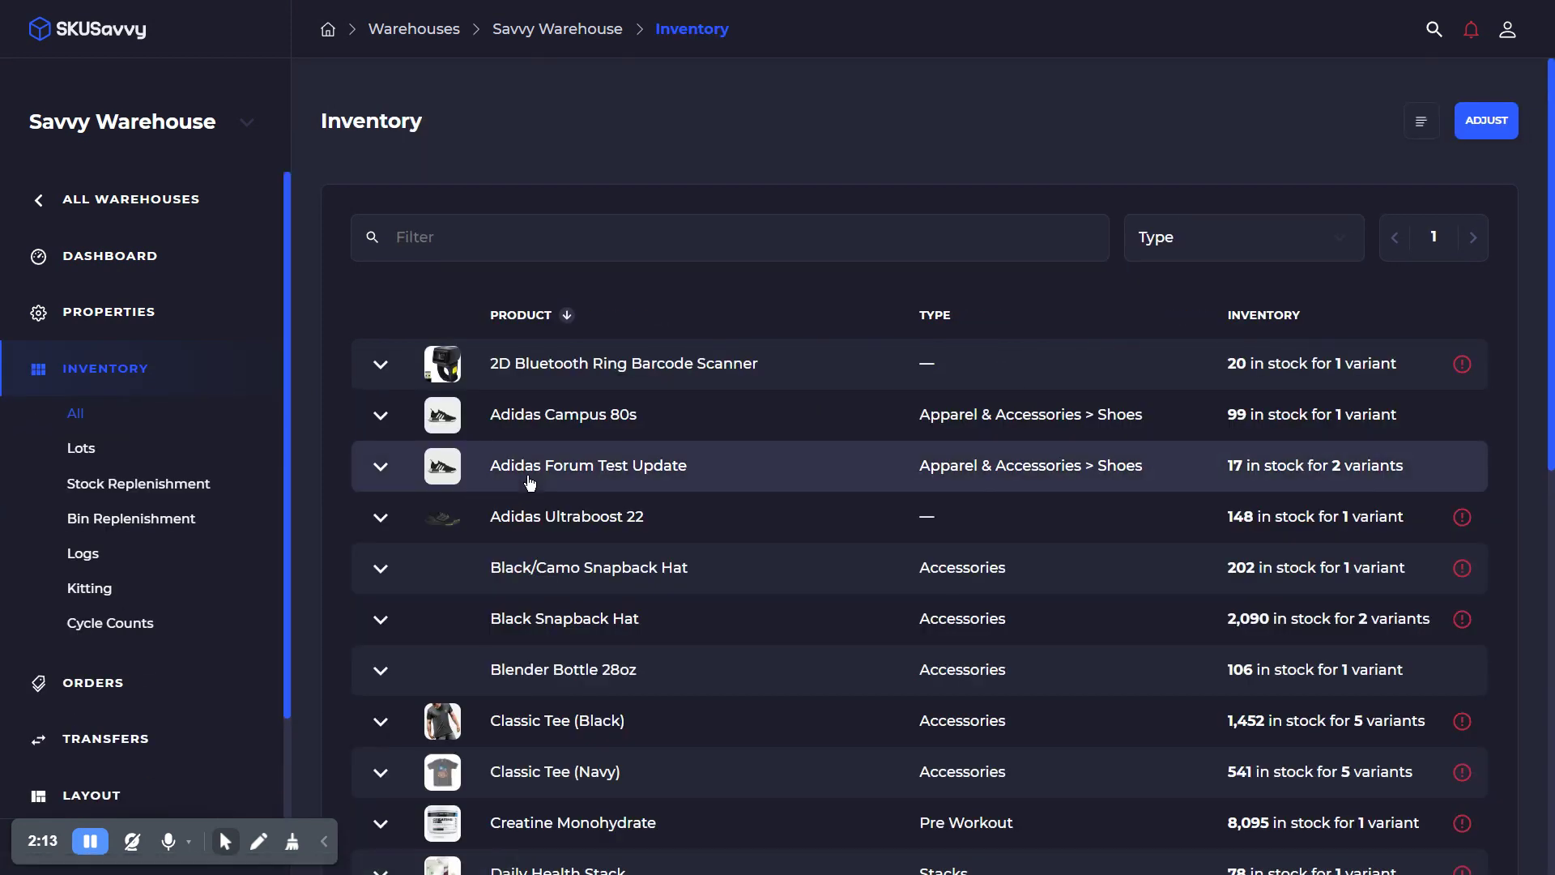
left_click(547, 510)
left_click(583, 625)
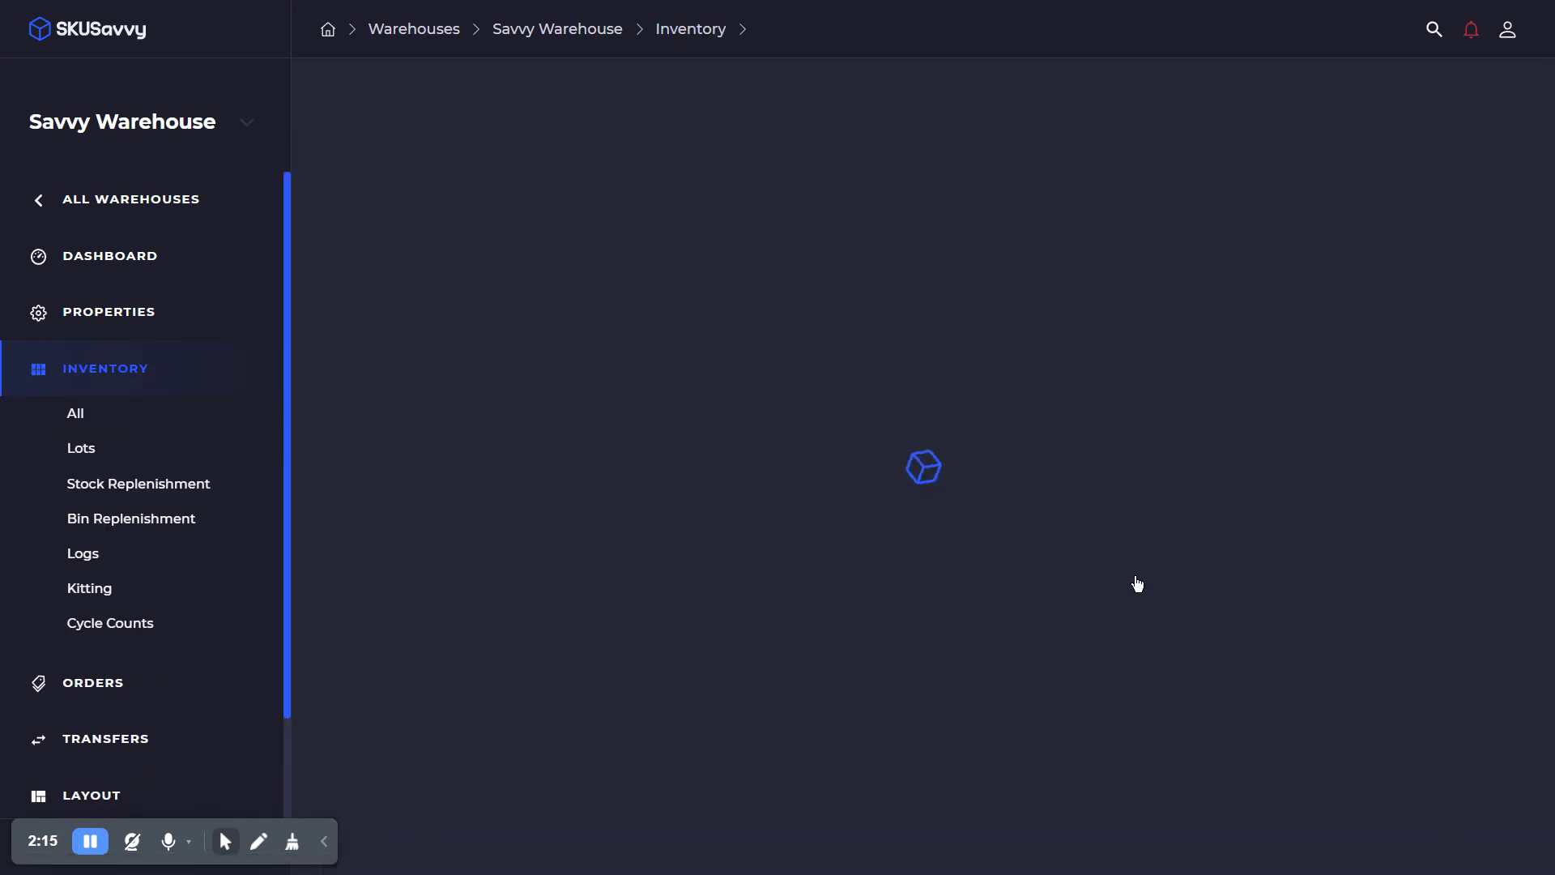
scroll(1553, 521, "down", 7)
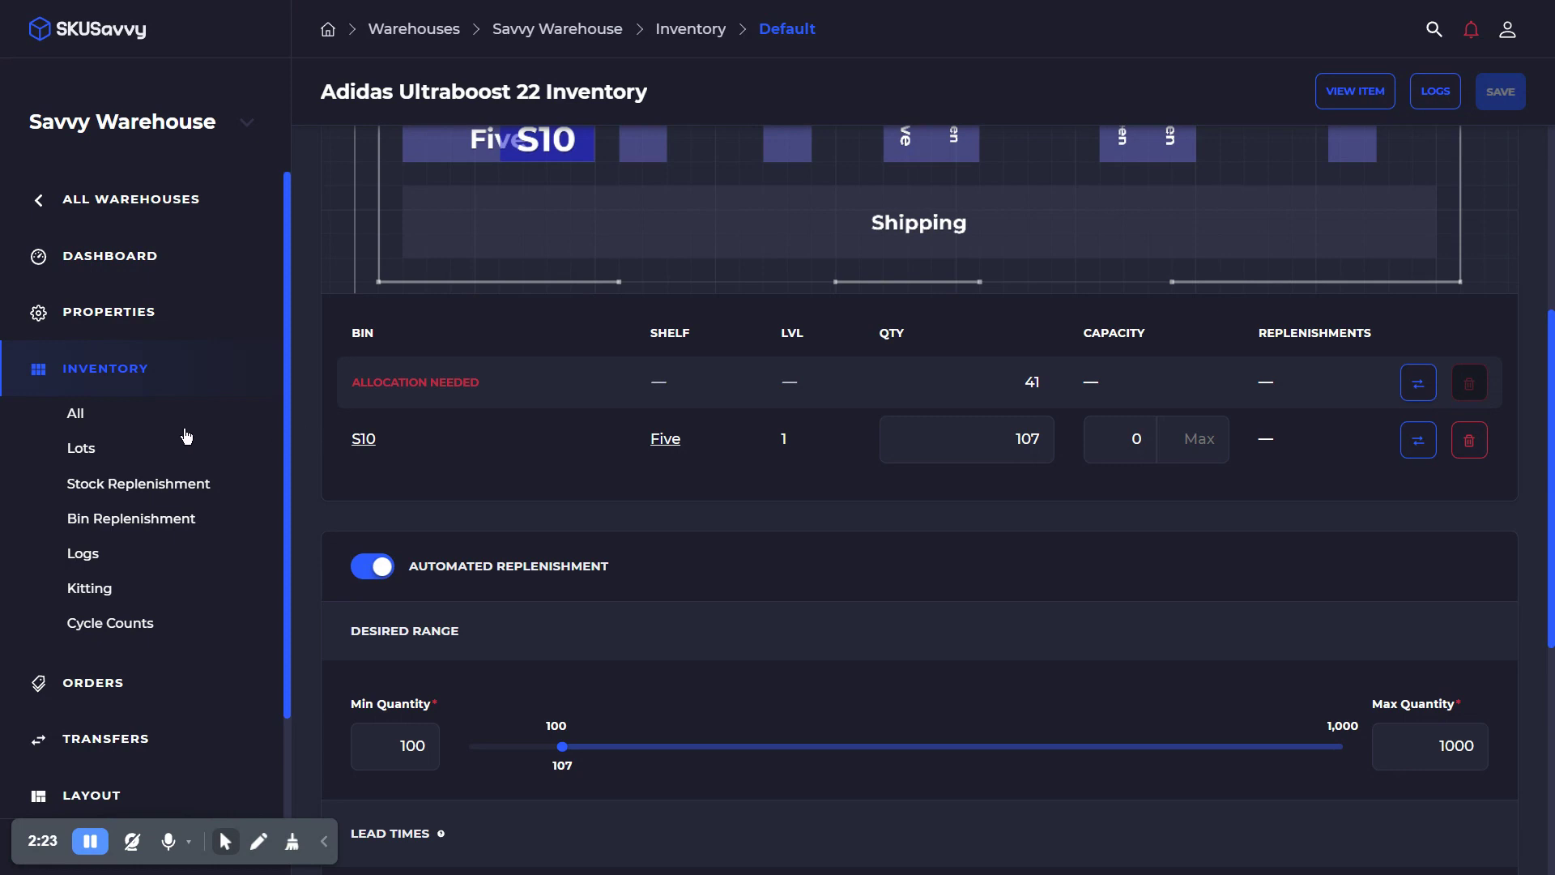
- Open inbound order SUP00102 from Supplements Plus and switch to the vendor's view of it
left_click(129, 685)
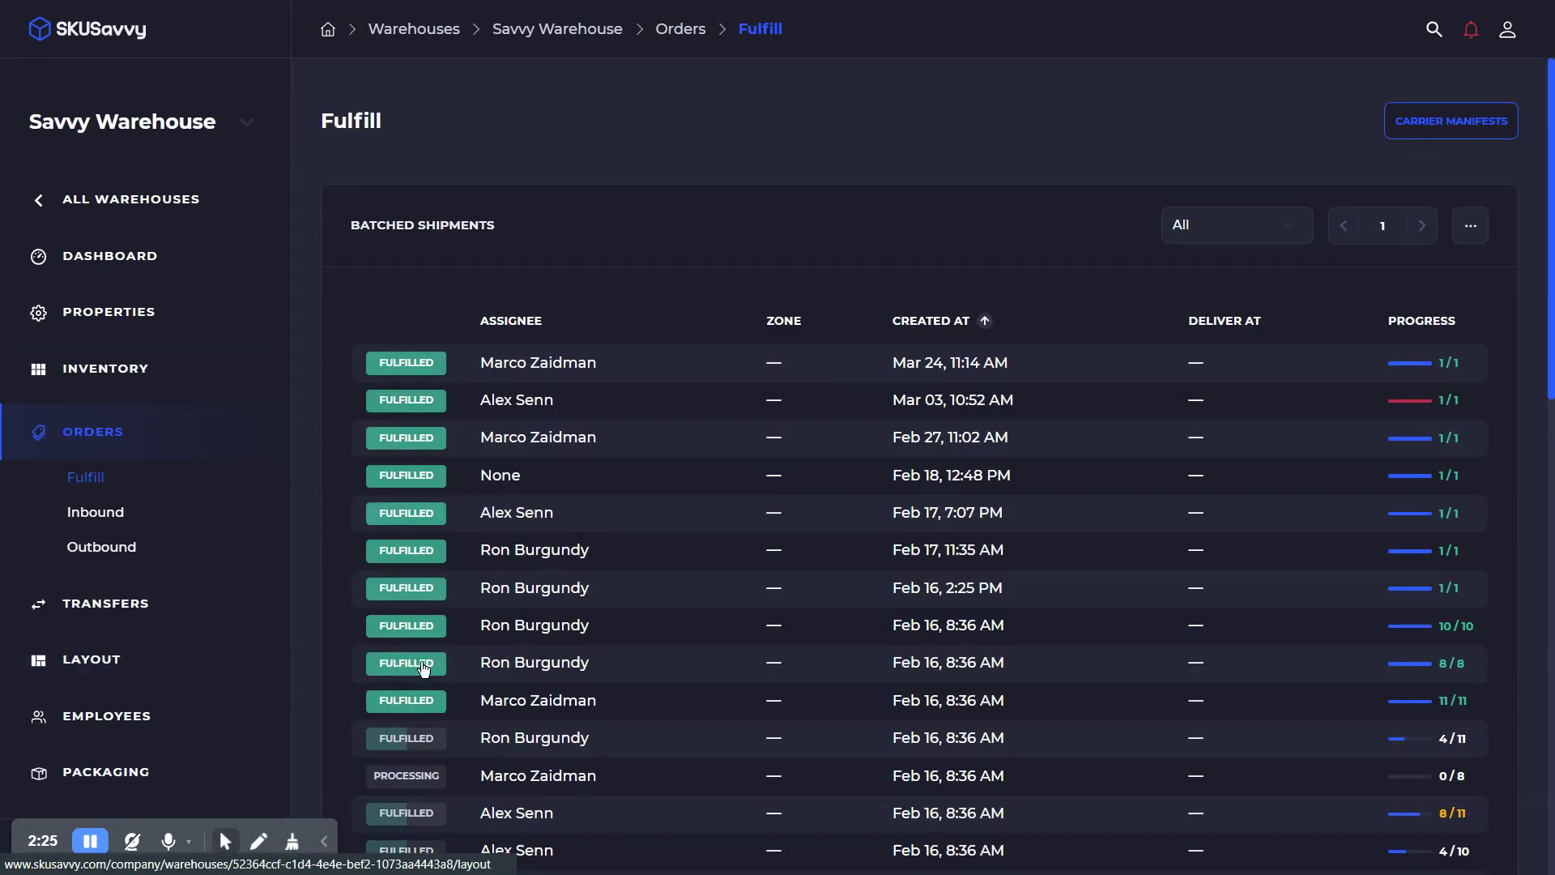
left_click(86, 507)
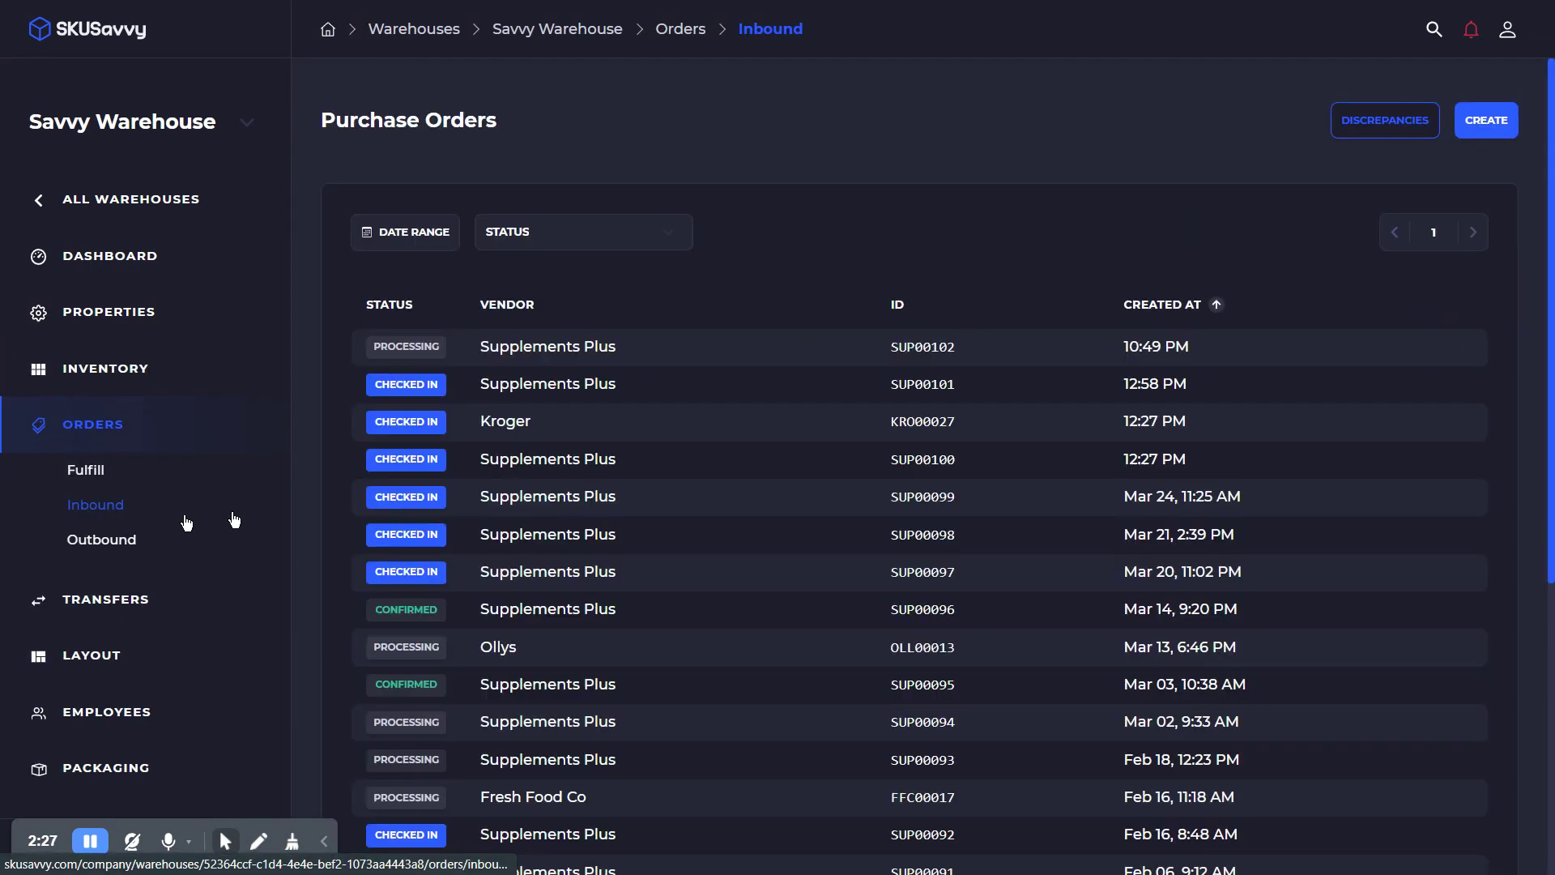
left_click(571, 345)
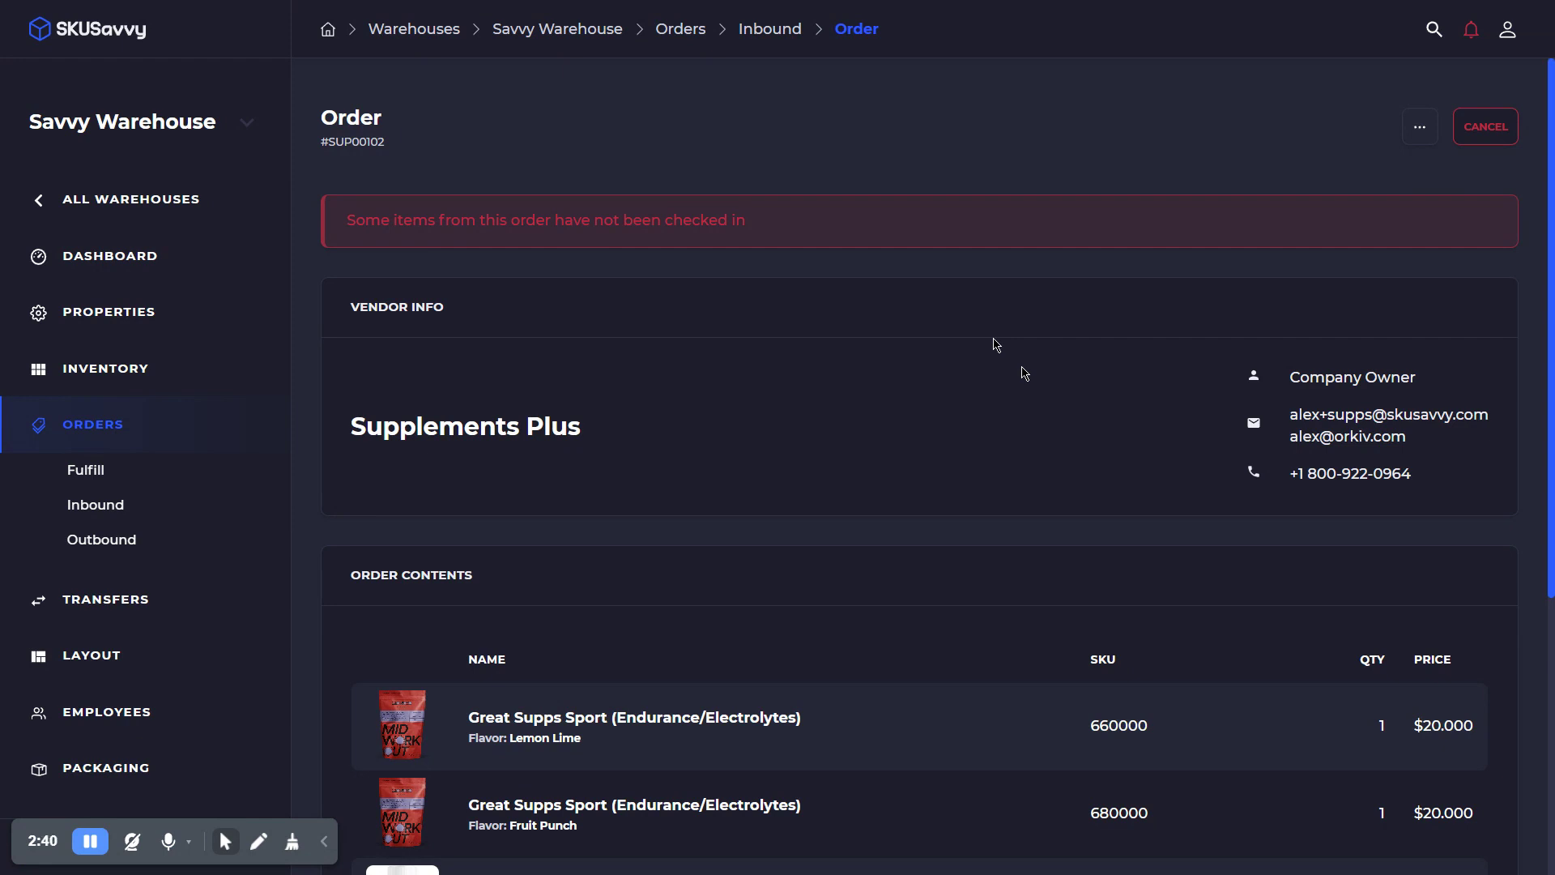
scroll(1025, 374, "down", 3)
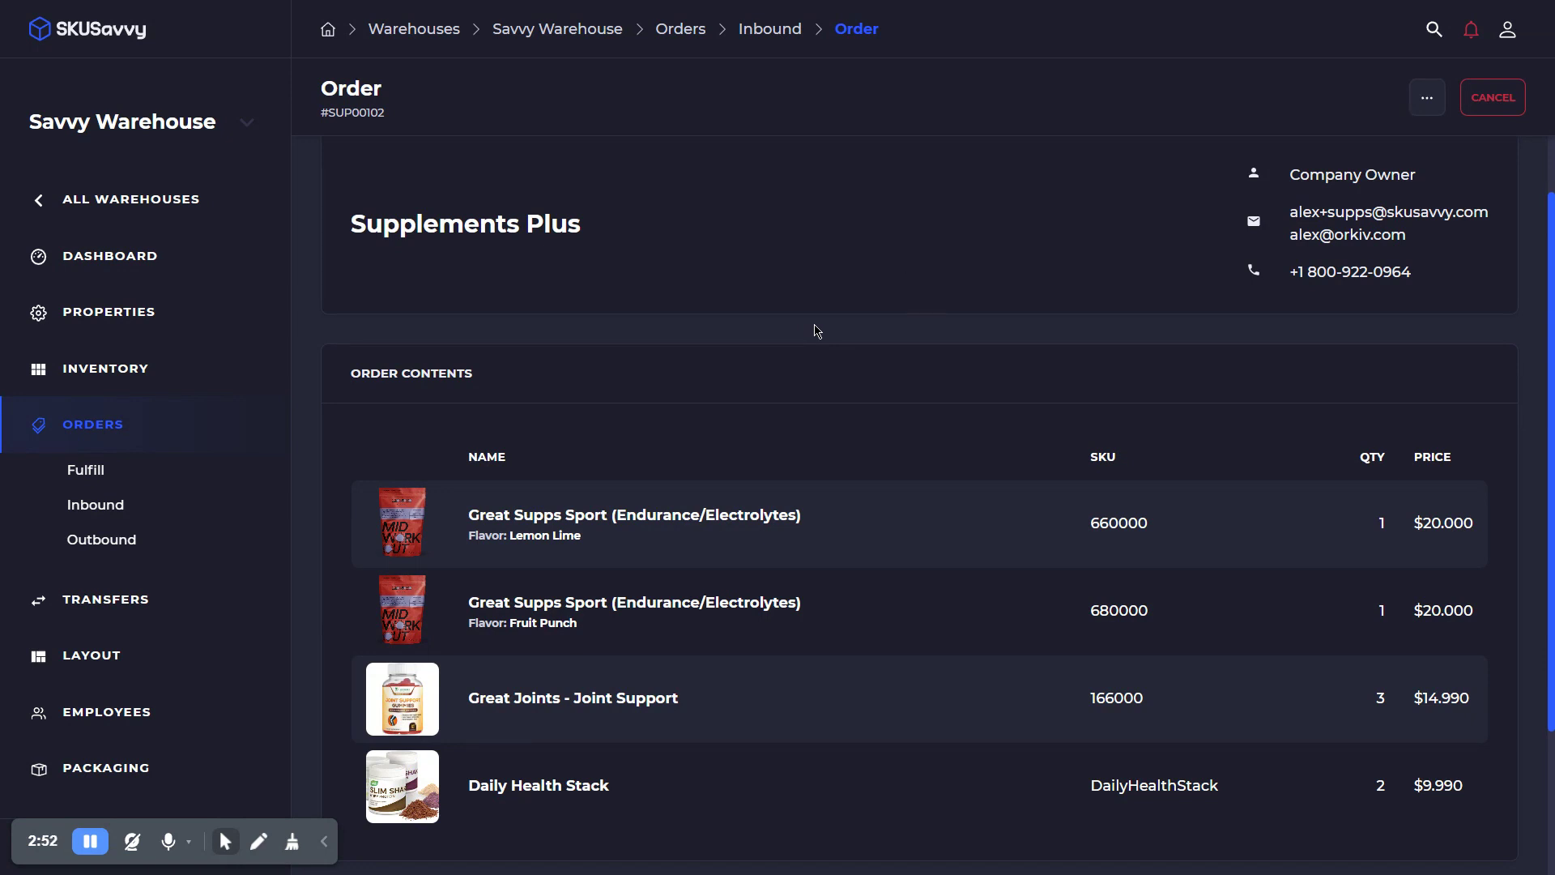
key("Right")
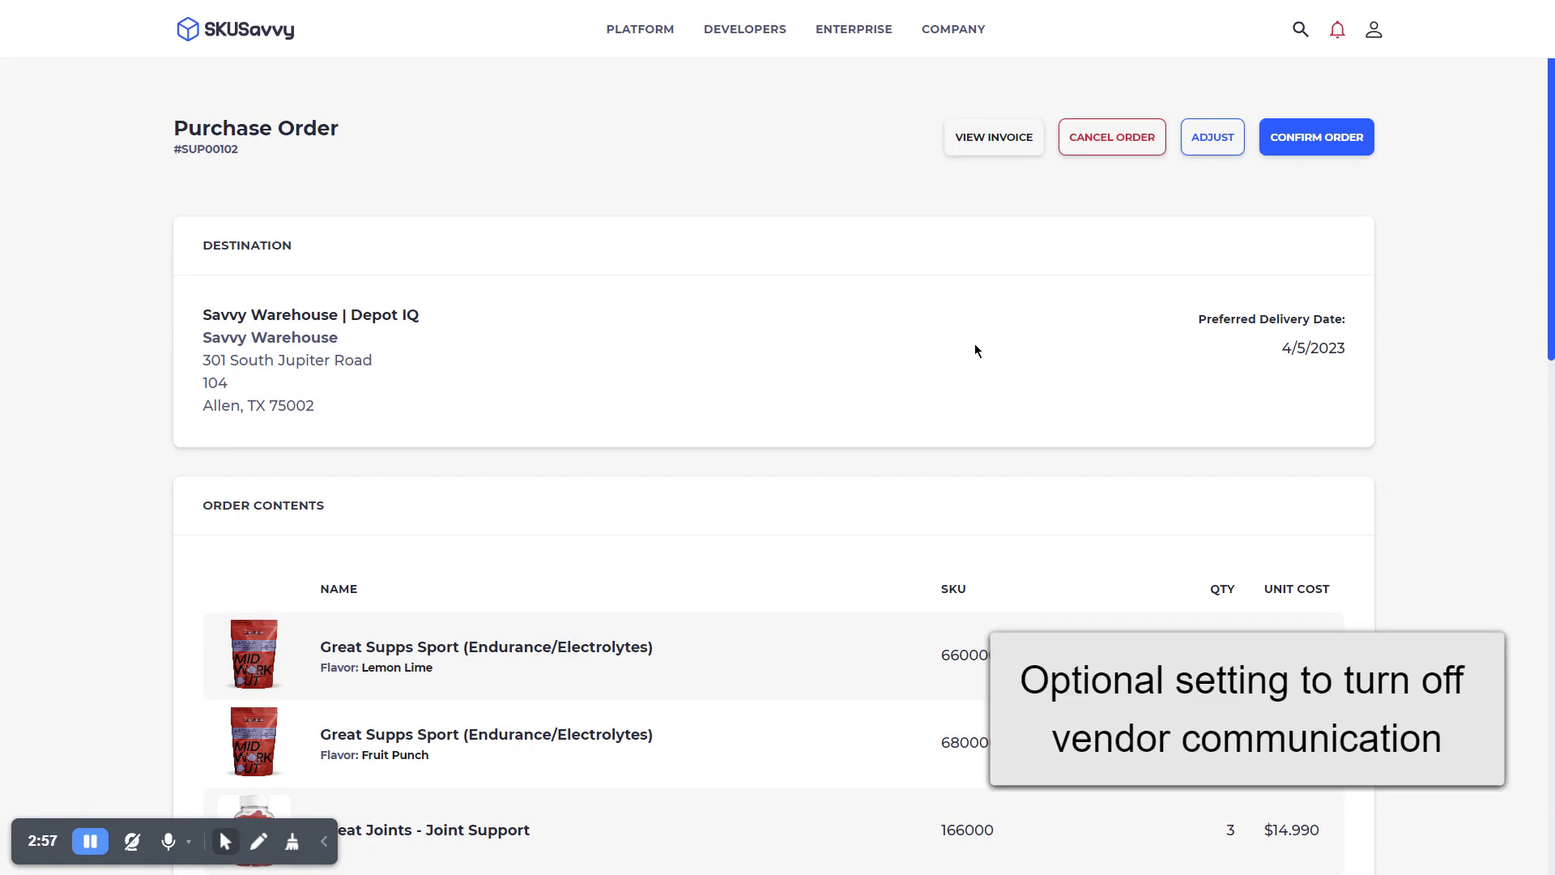
- Review SUP00102 as the vendor, leaving quantities unadjusted and checking its invoice
scroll(955, 347, "down", 1)
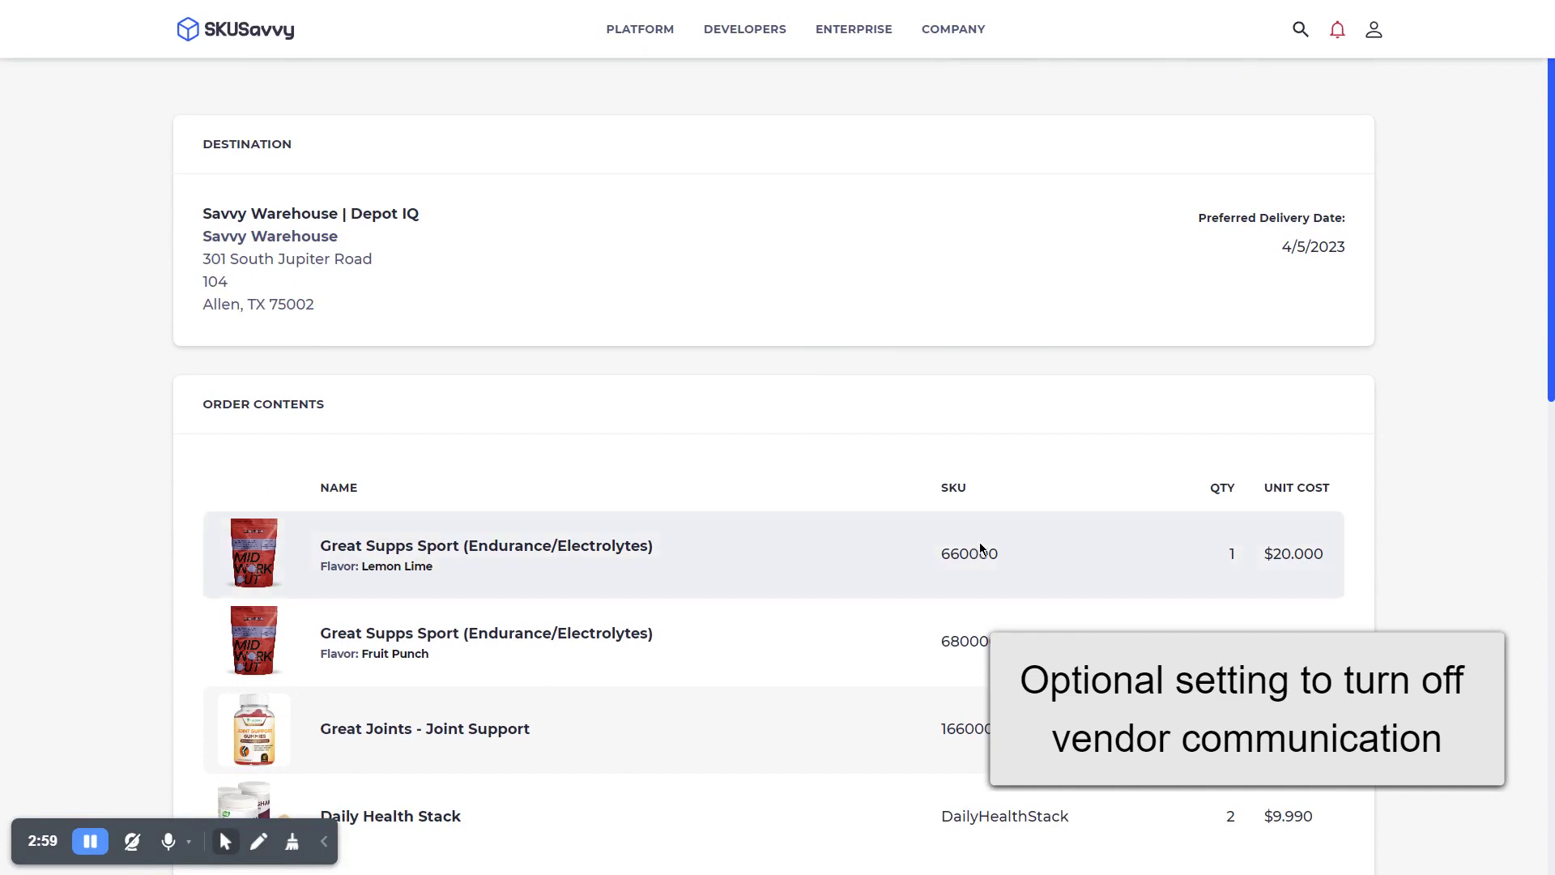
scroll(1000, 545, "down", 3)
scroll(683, 556, "up", 4)
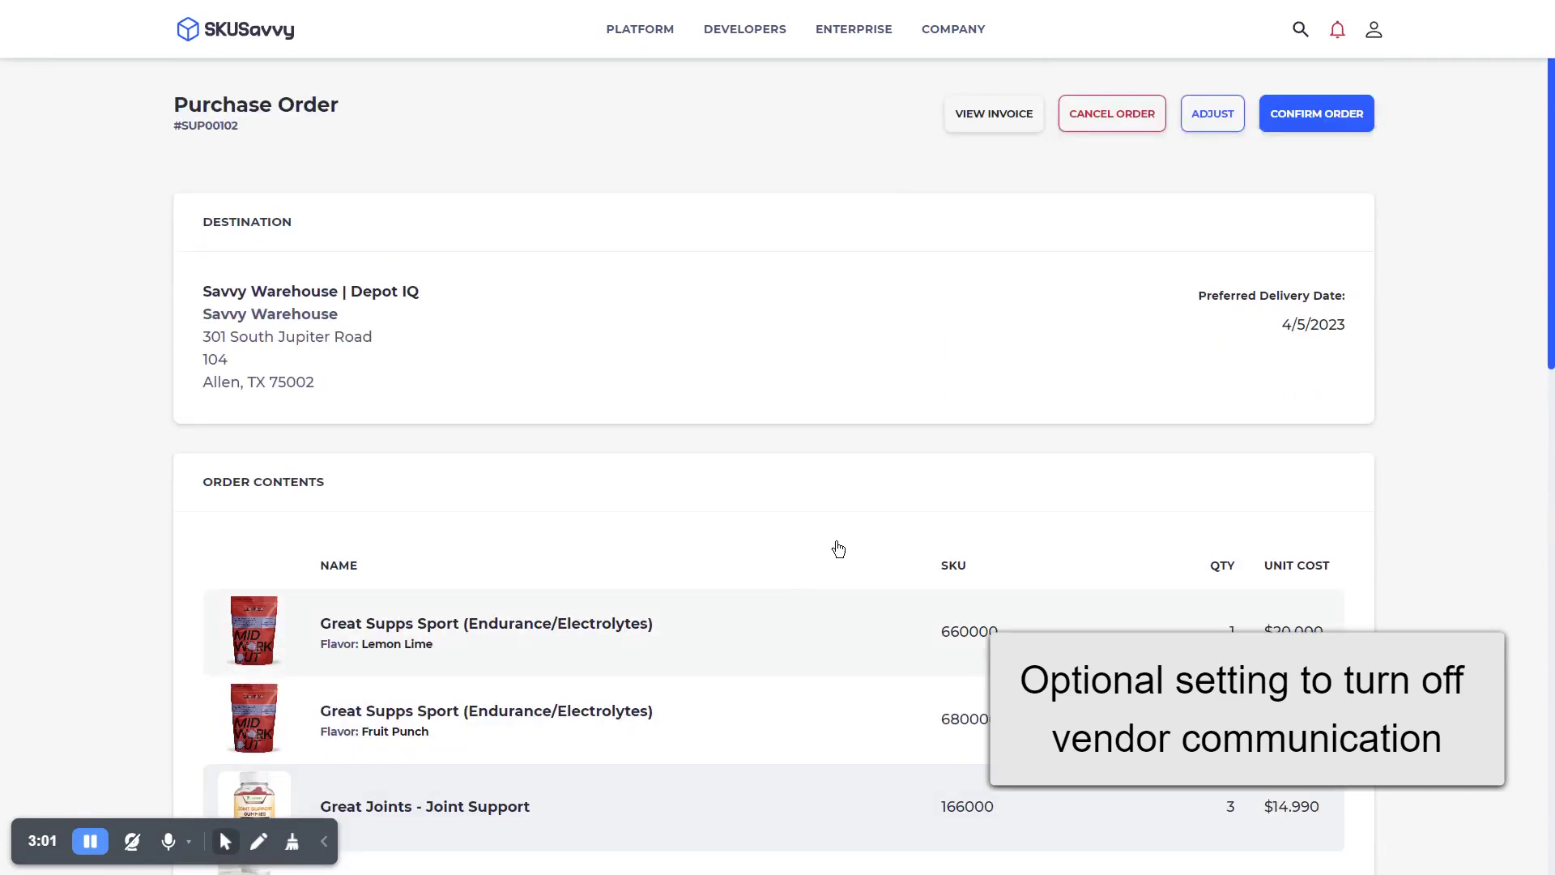
left_click(1199, 135)
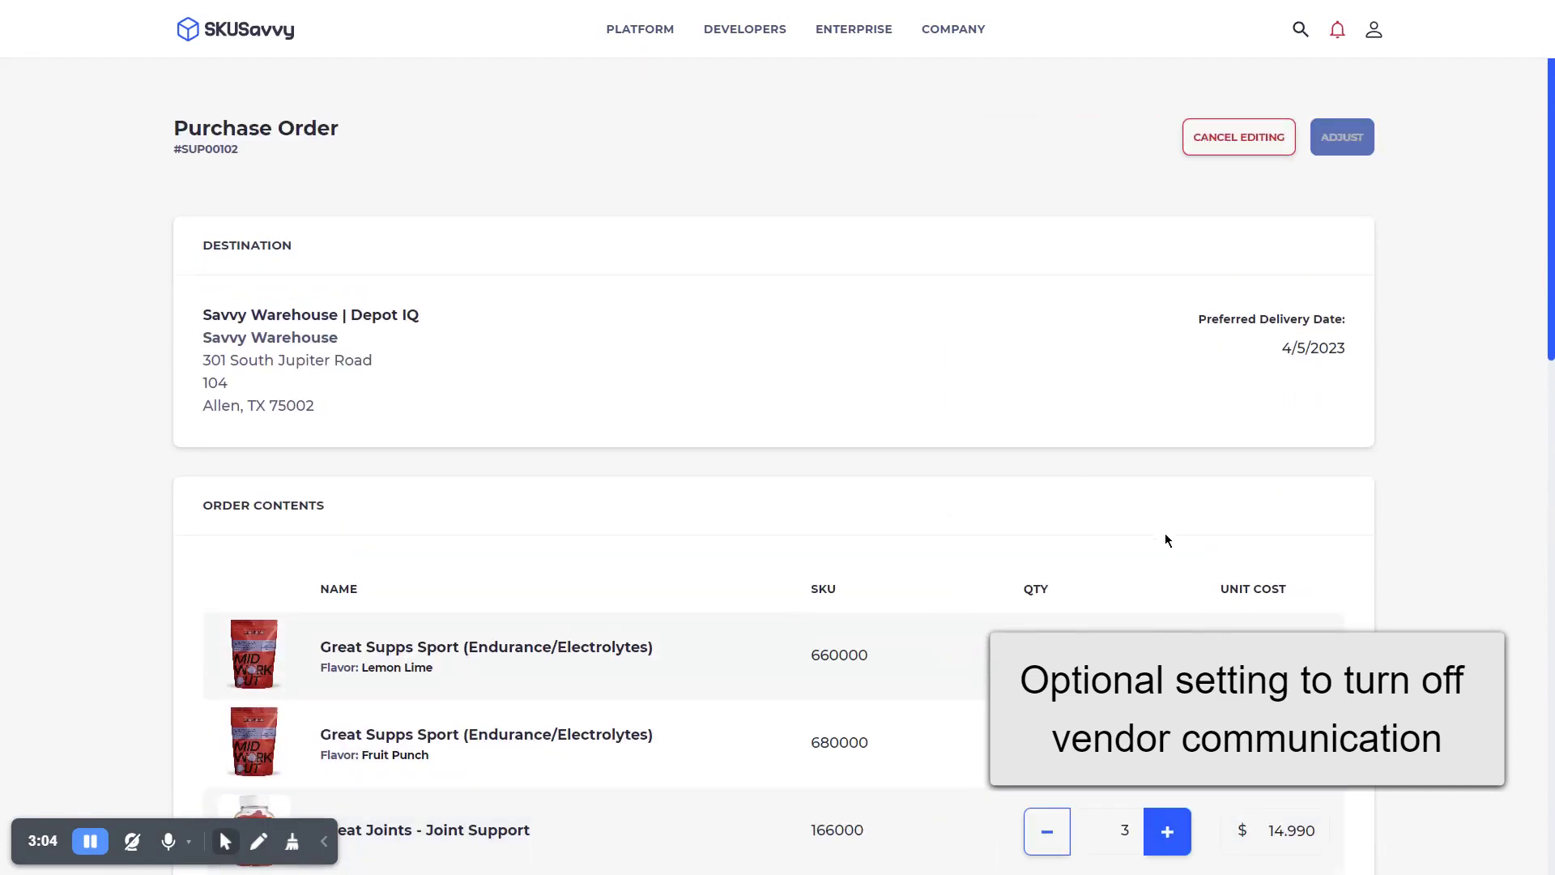
left_click(1252, 137)
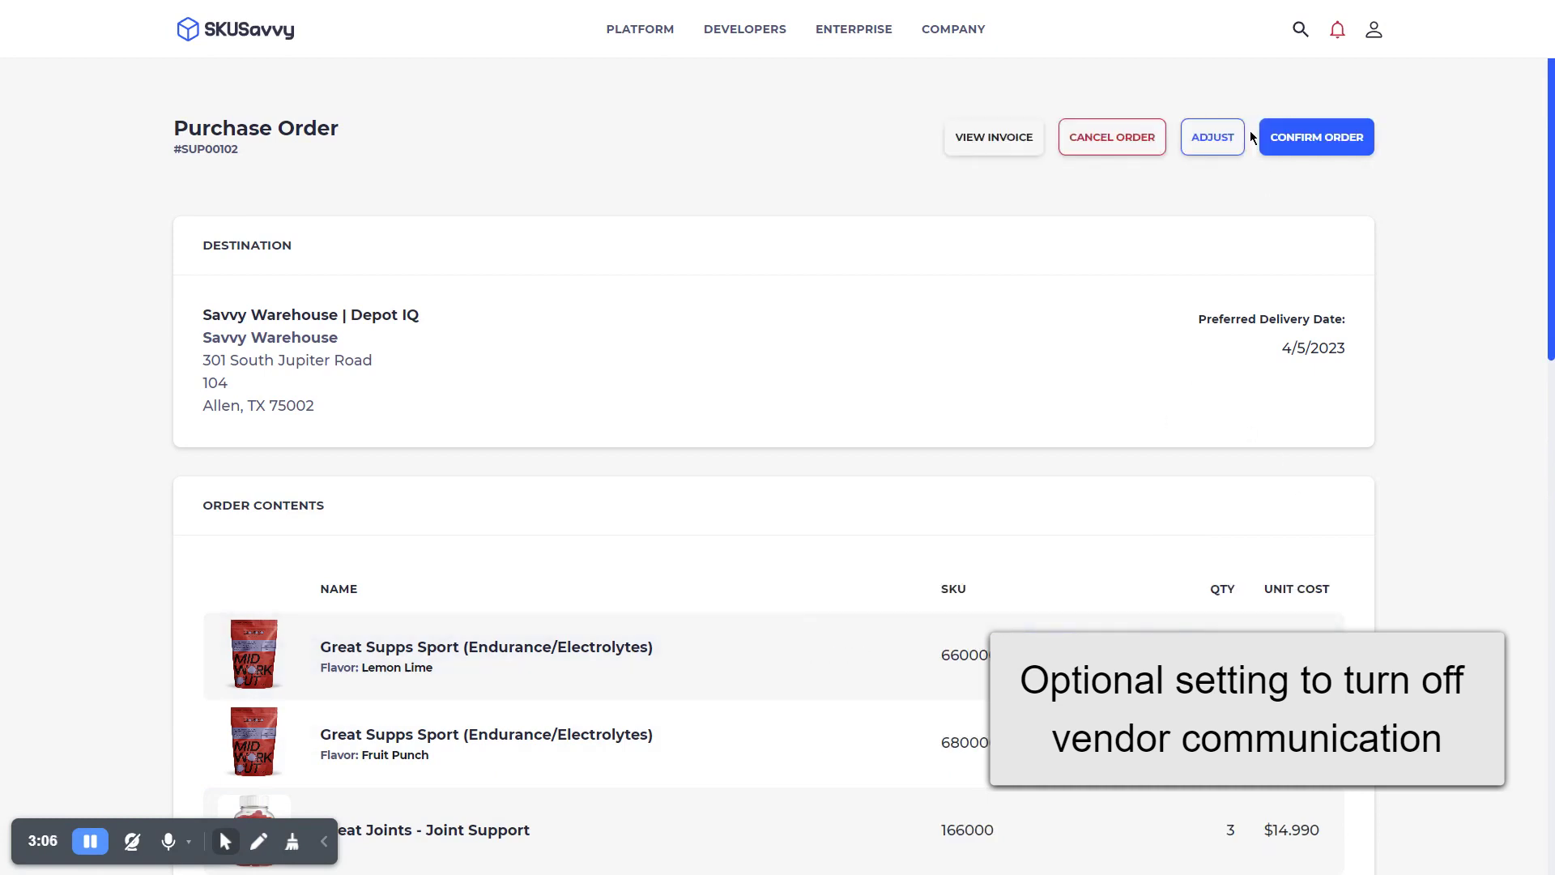
left_click(968, 139)
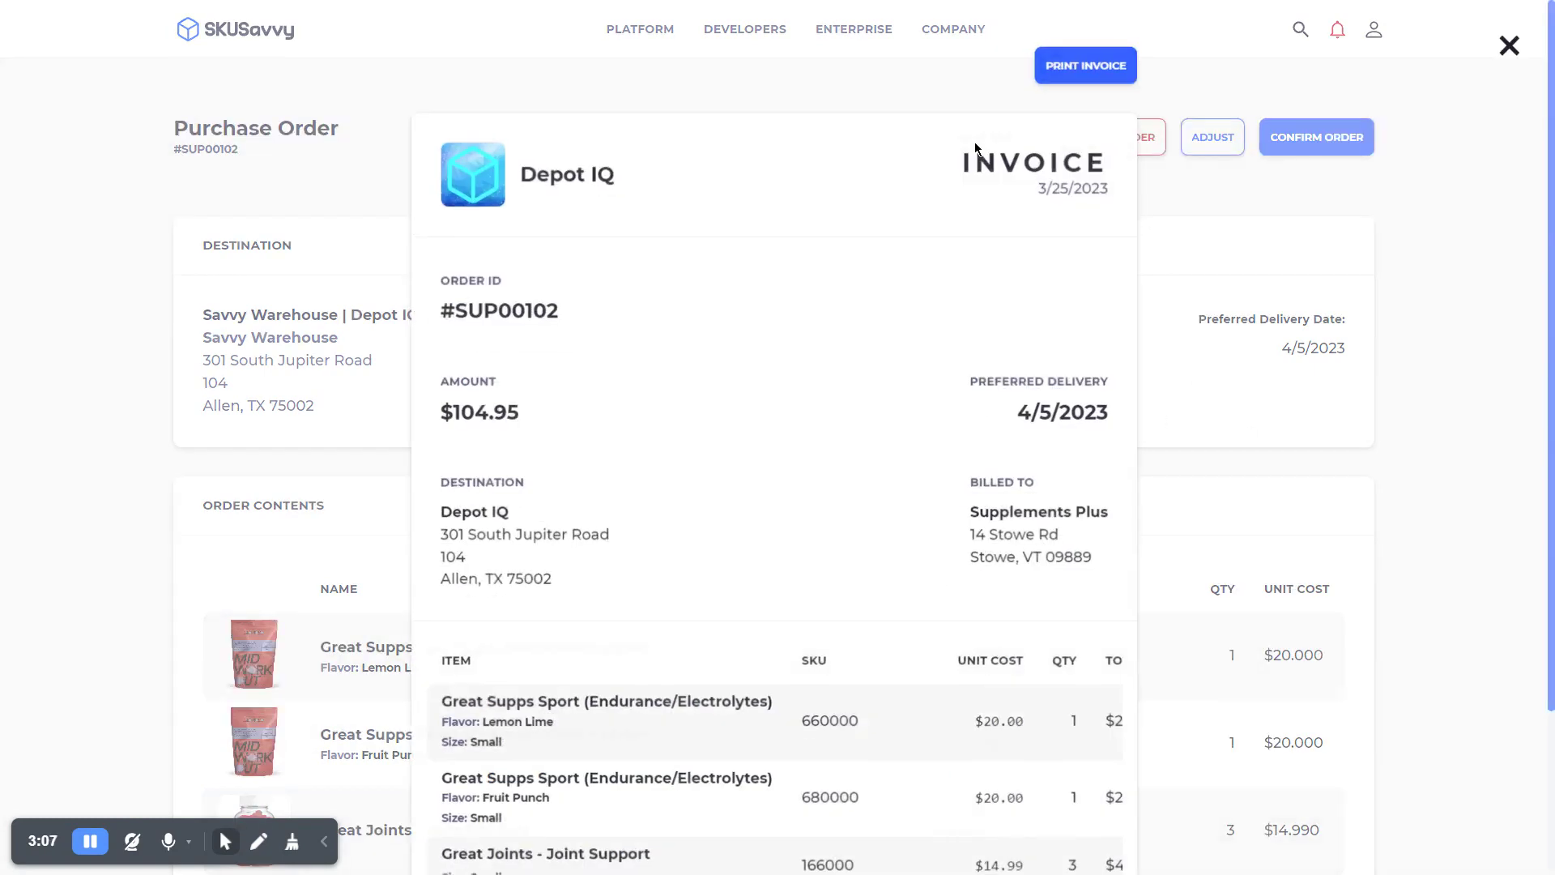
left_click(1212, 261)
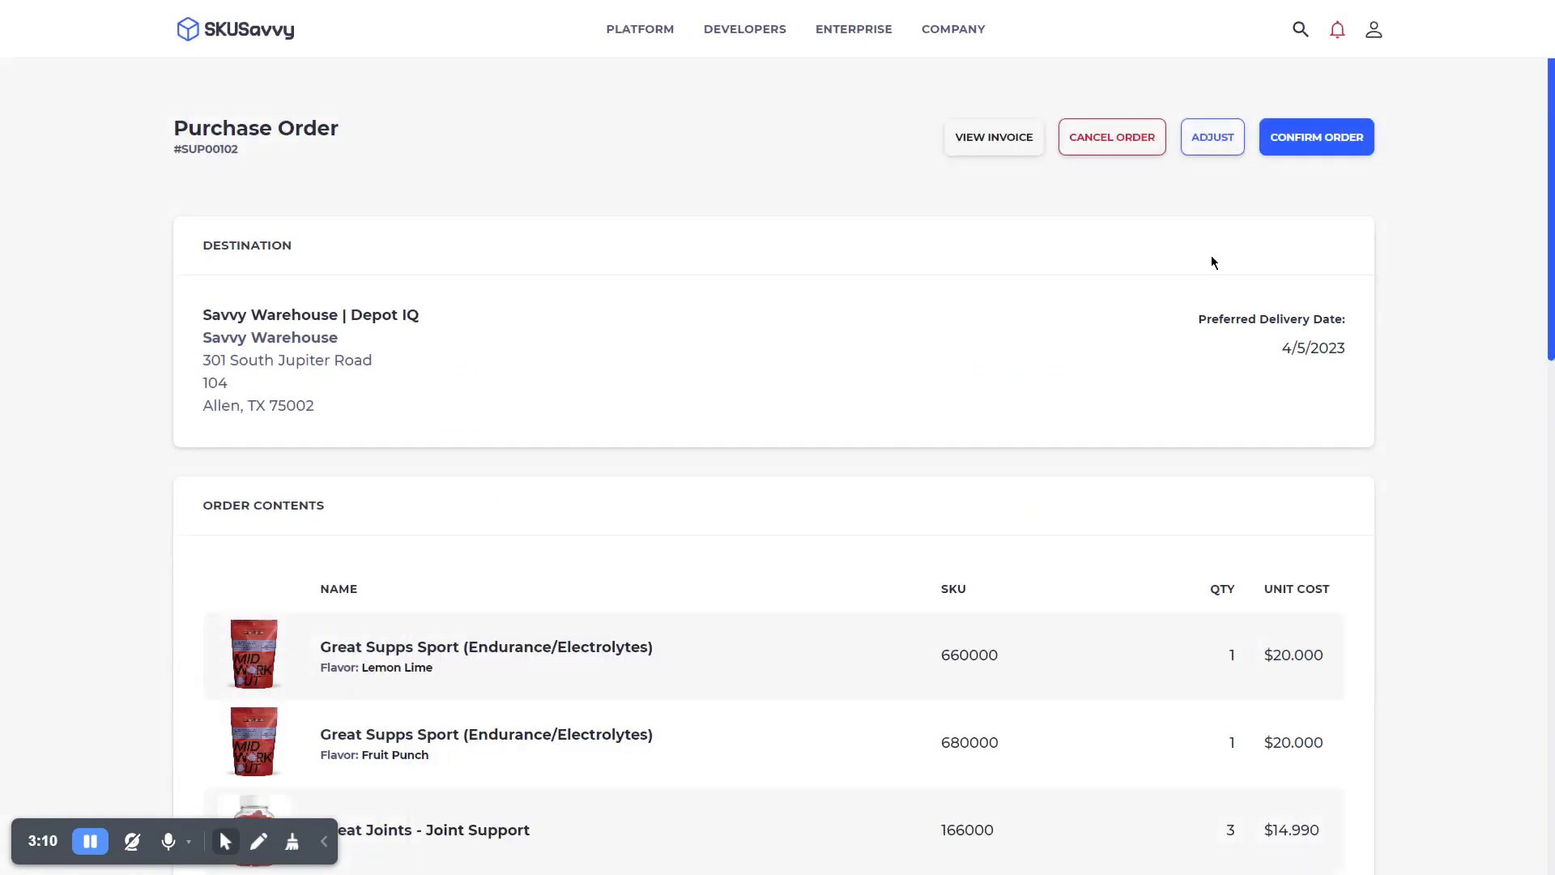
- Confirm order SUP00102 as the vendor and return to the warehouse's order page
left_click(1307, 142)
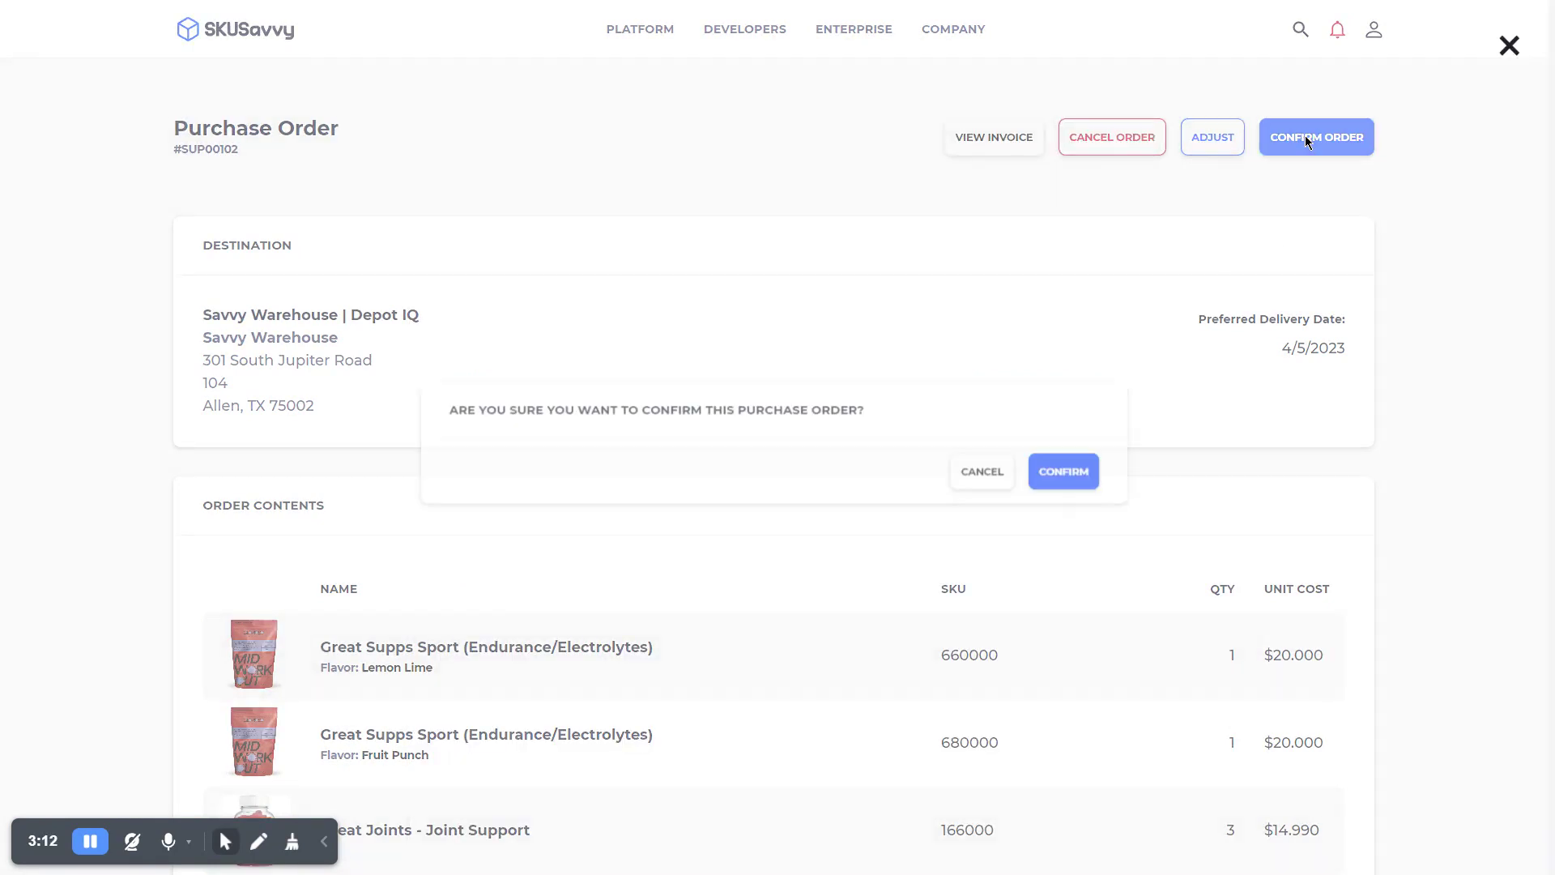
left_click(1064, 467)
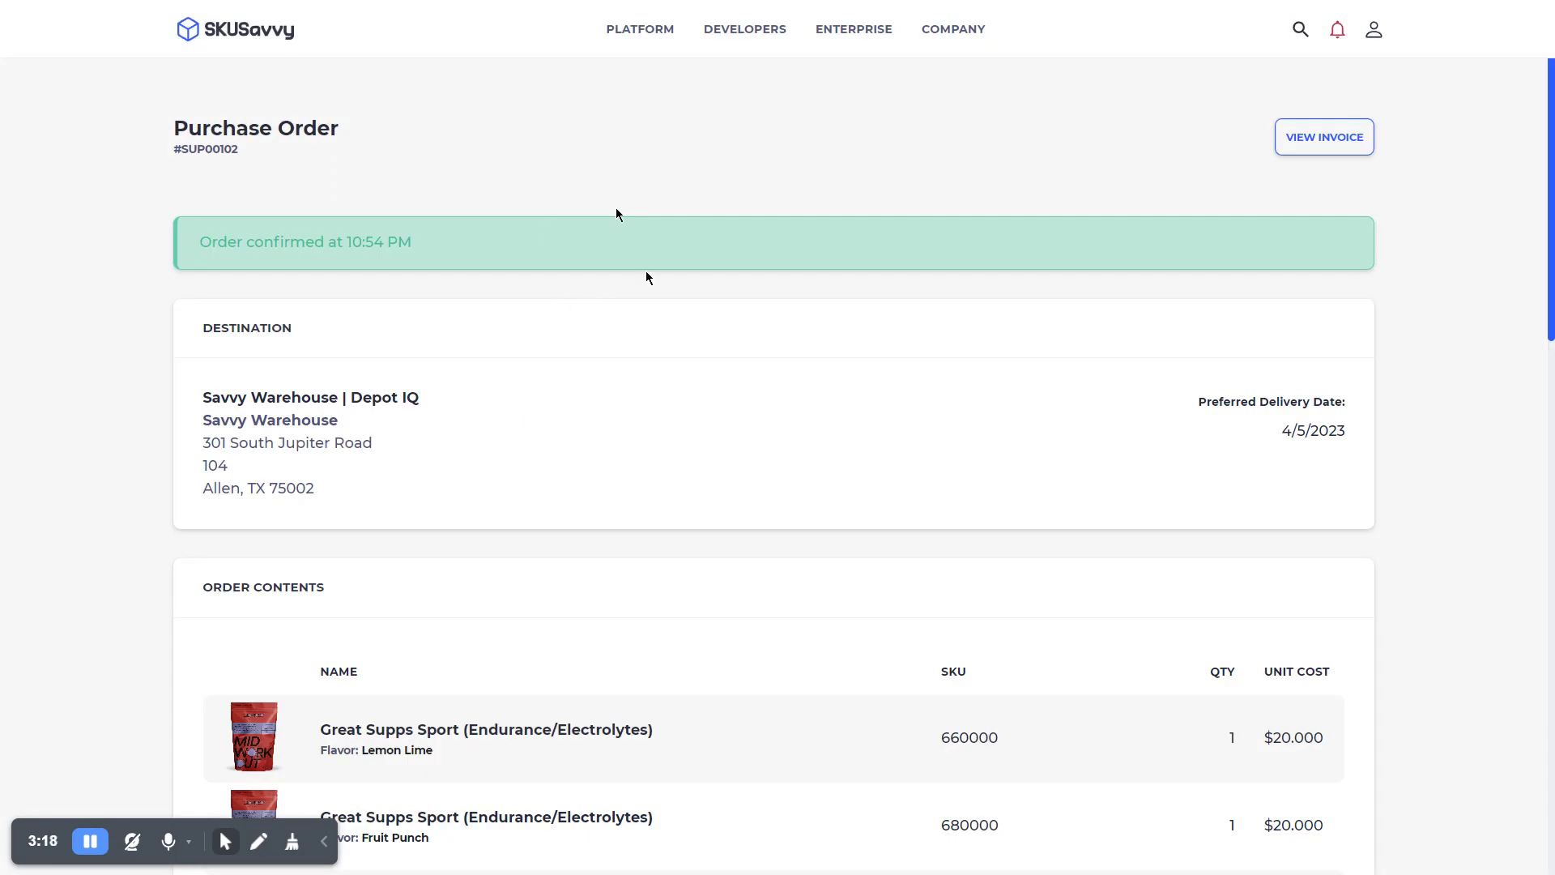
key("alt+Tab")
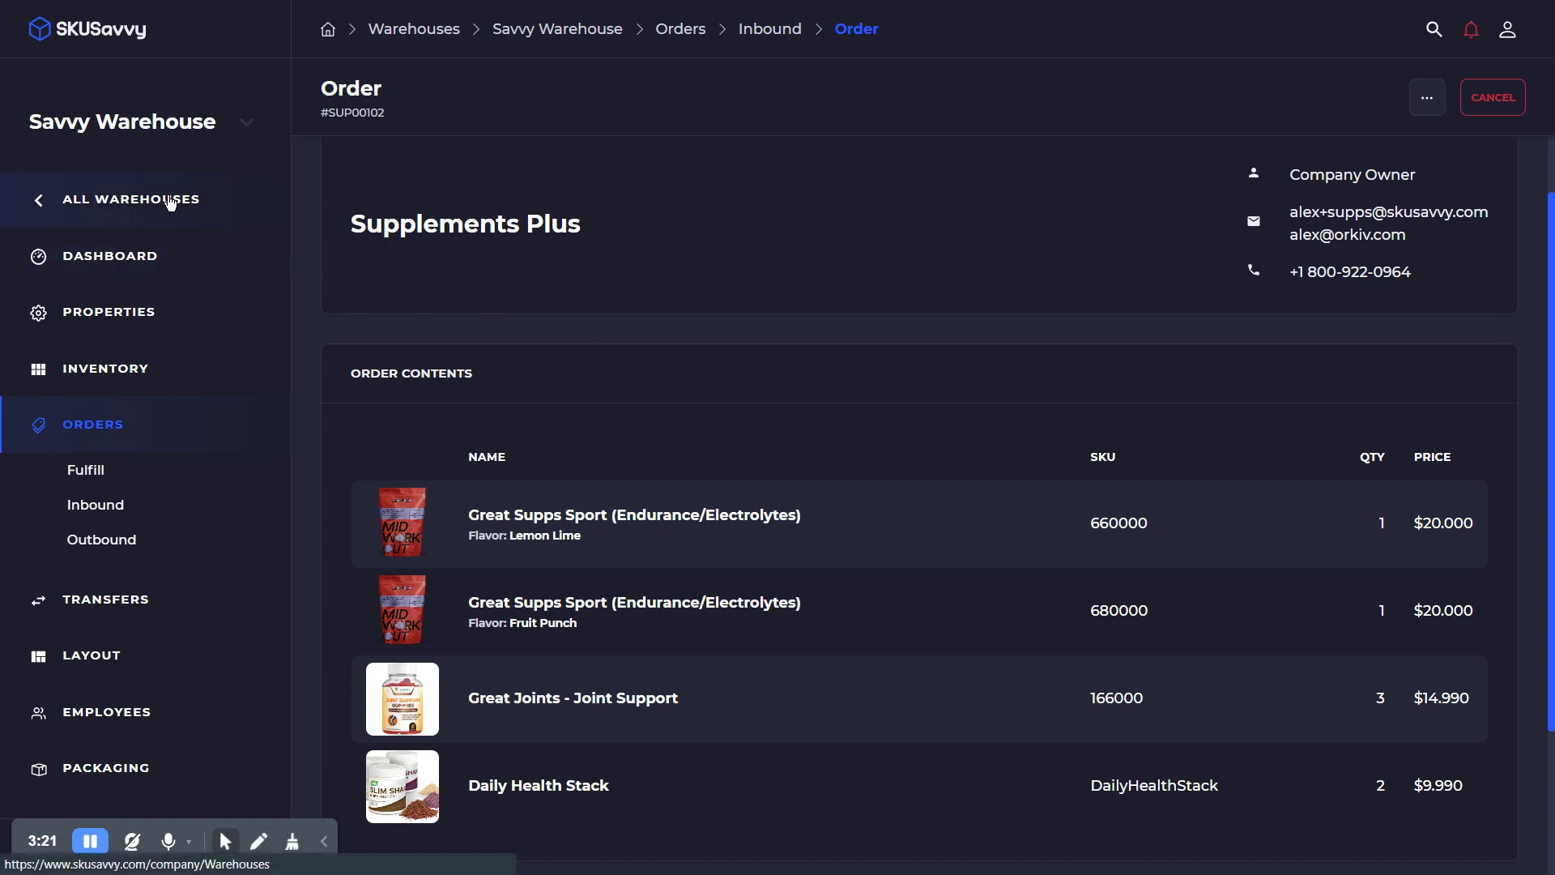
- Reopen Savvy Warehouse's inbound order SUP00102 and find its shipment #D528C59CDDA8
left_click(198, 217)
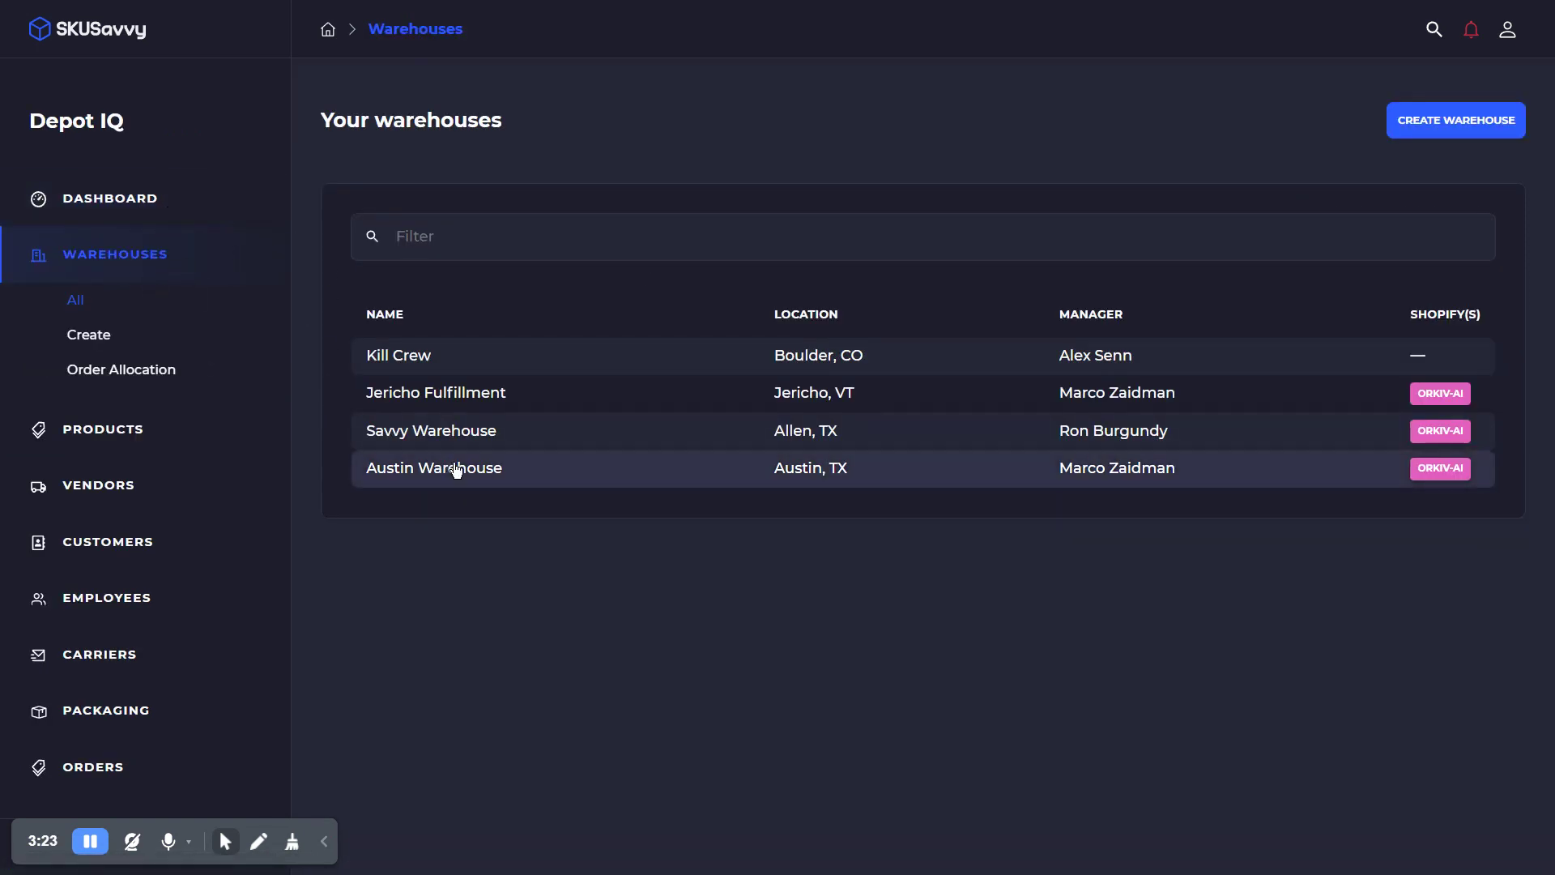
left_click(476, 441)
left_click(103, 423)
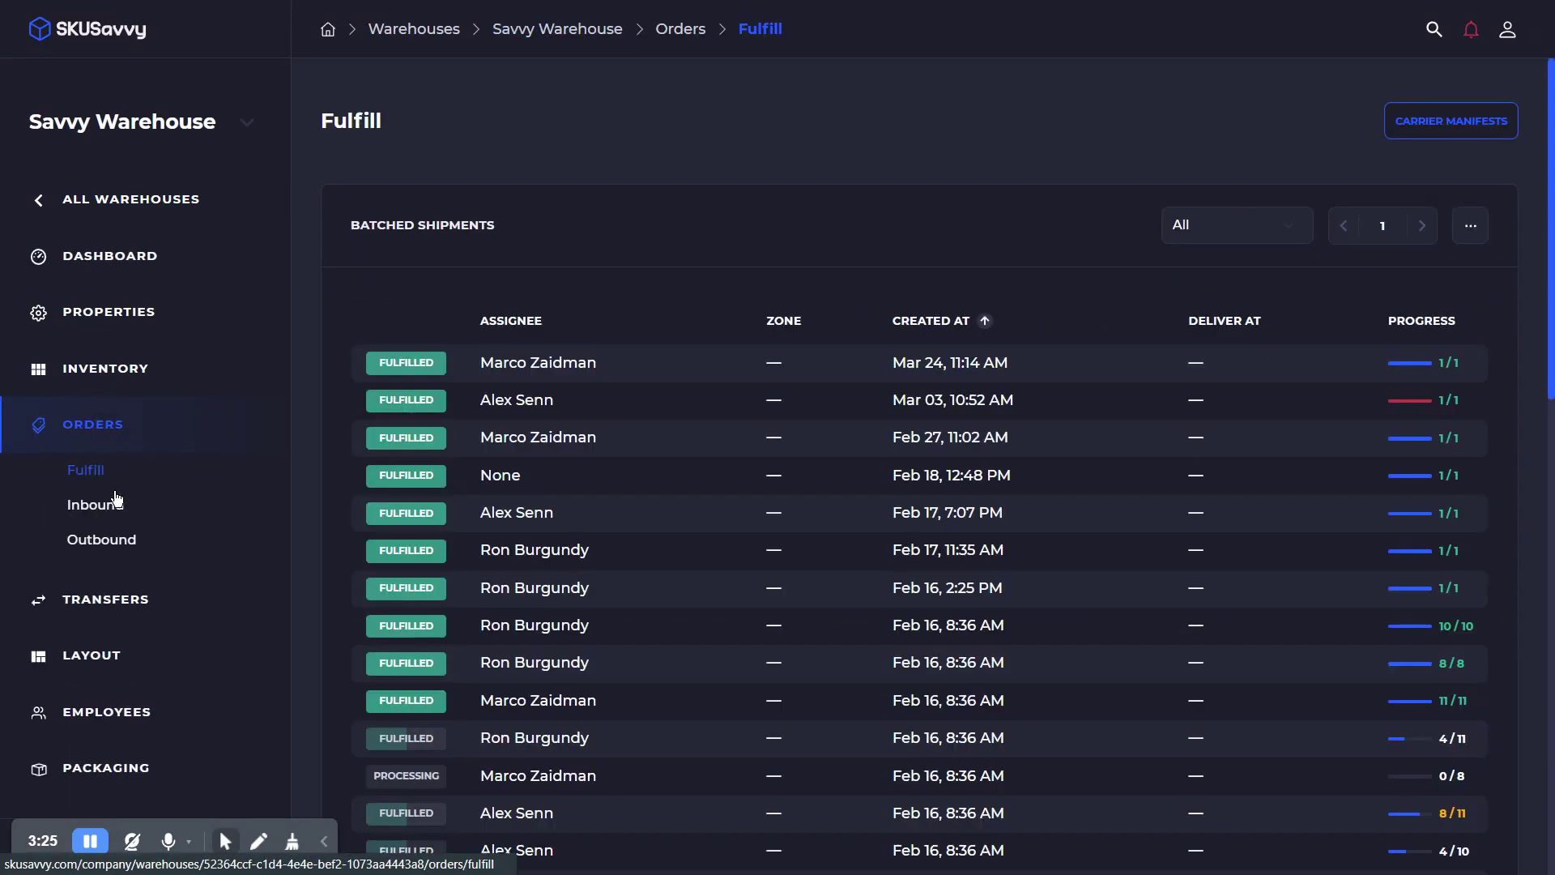
left_click(122, 514)
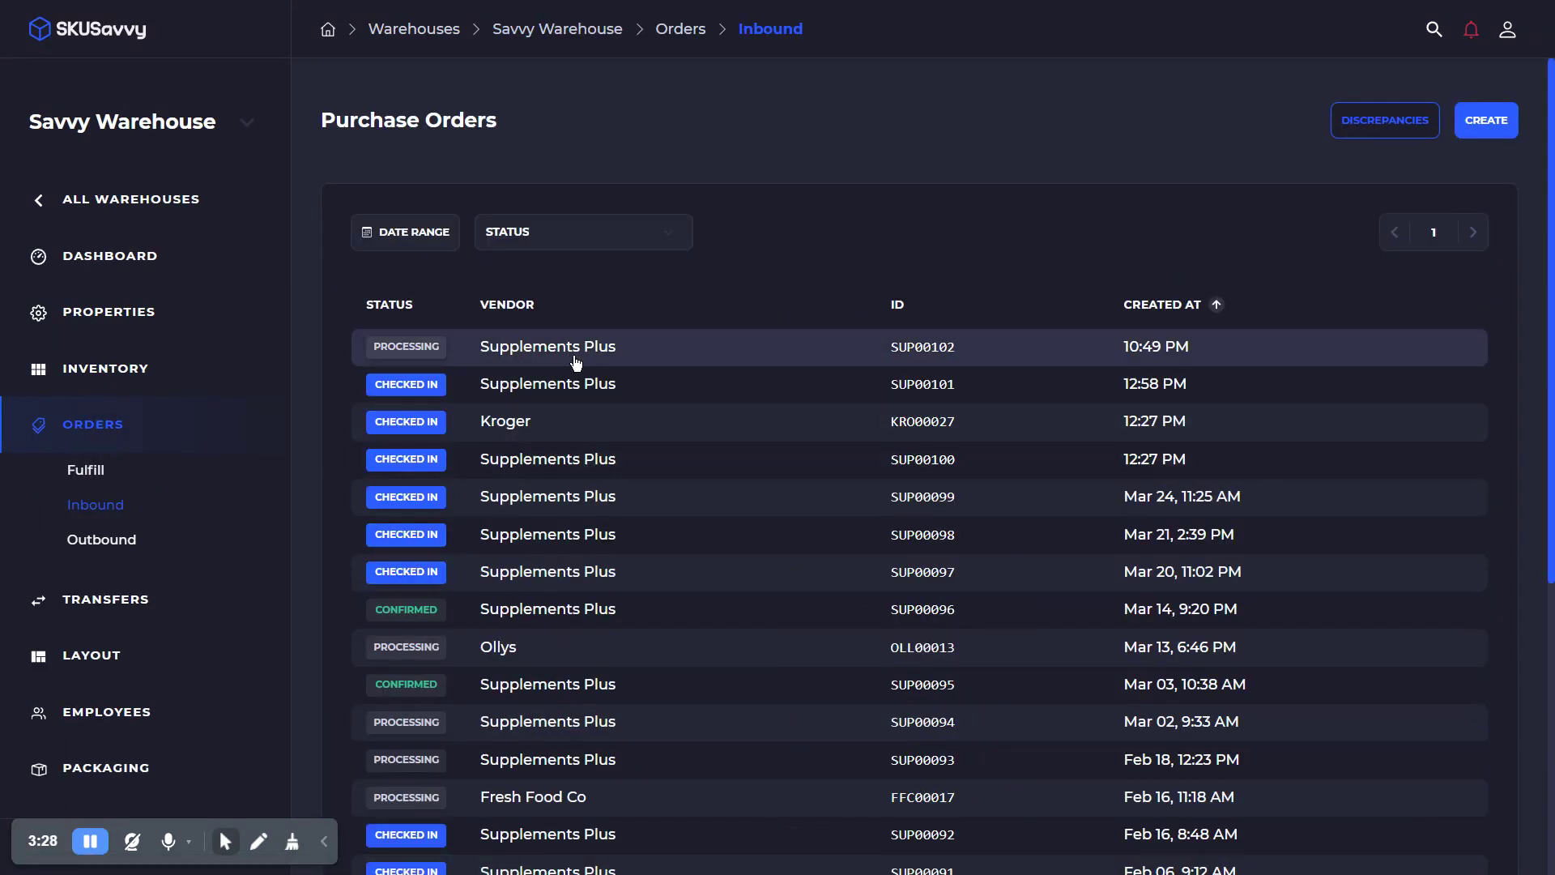
left_click(616, 350)
scroll(975, 438, "down", 5)
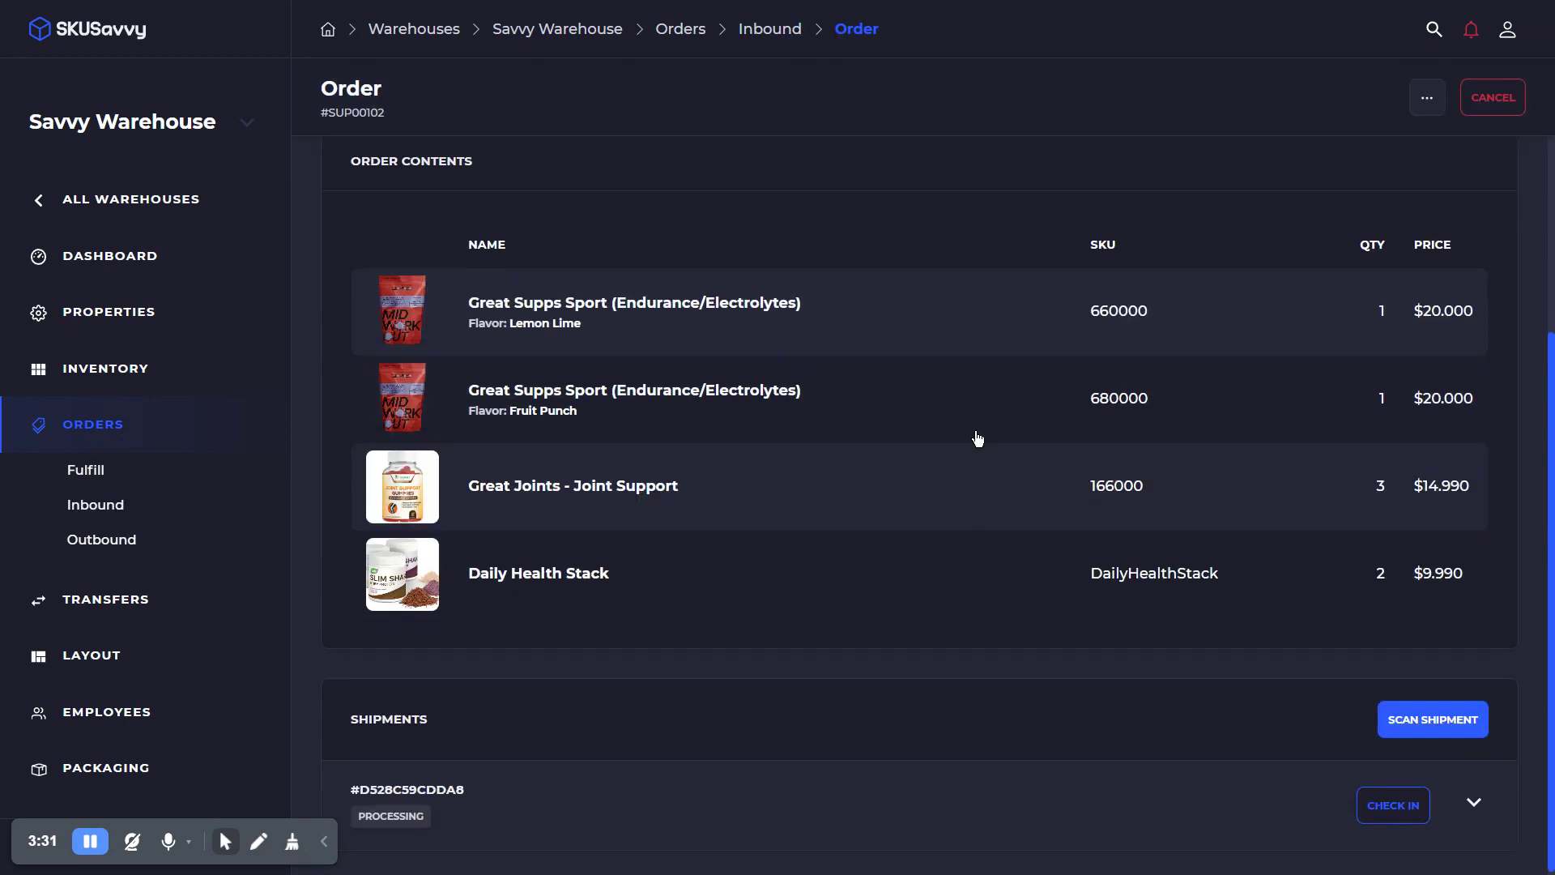
left_click(1385, 809)
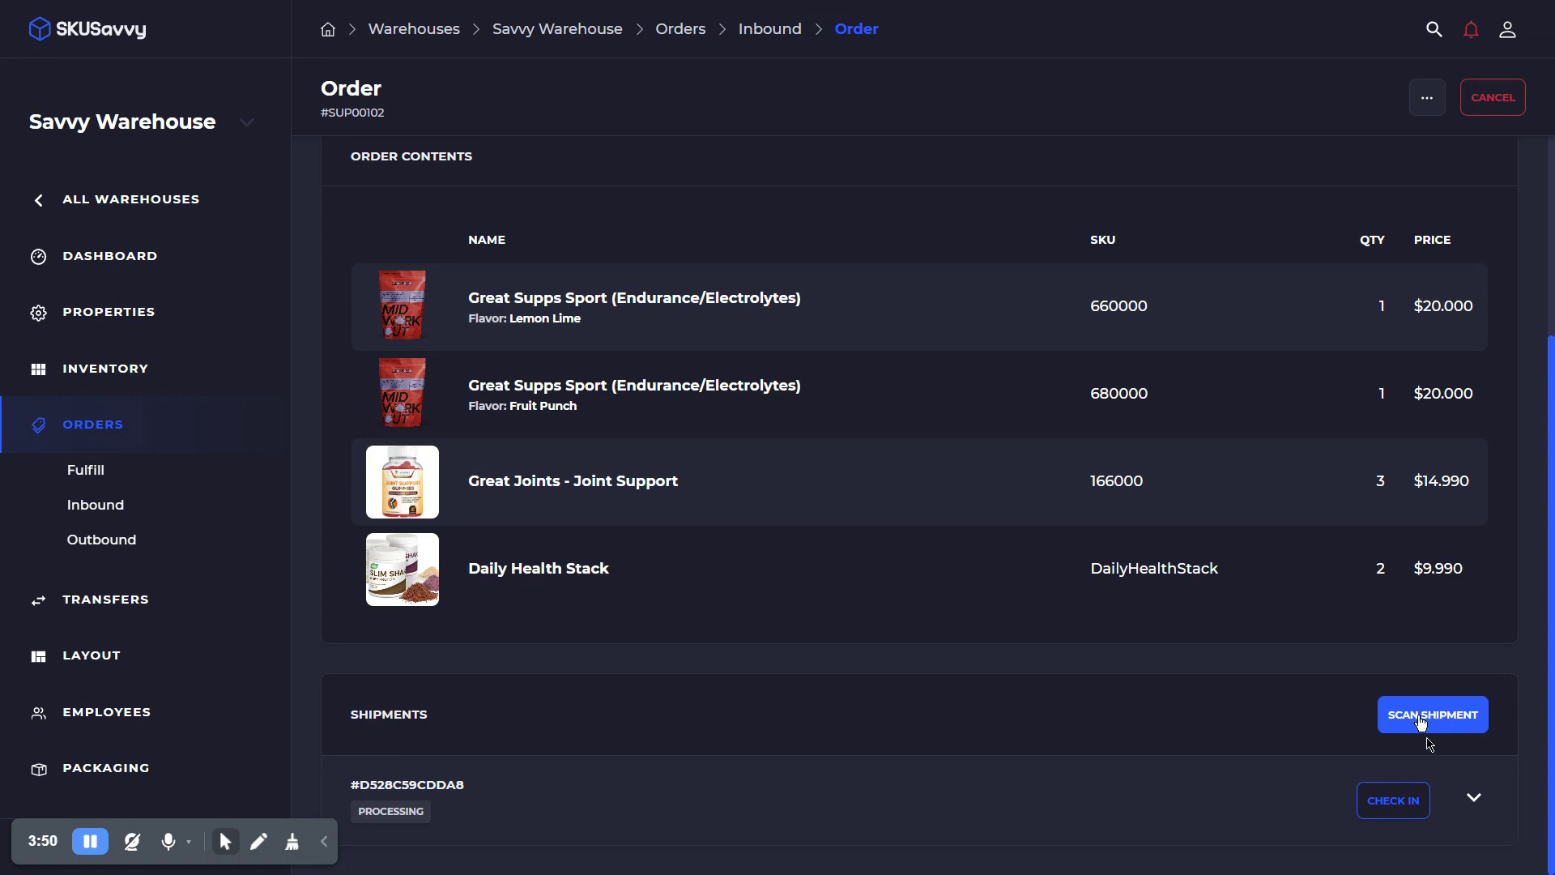
- Check in shipment D528C59CDDA8, mark it delivered, and show its check-in settings
left_click(1407, 809)
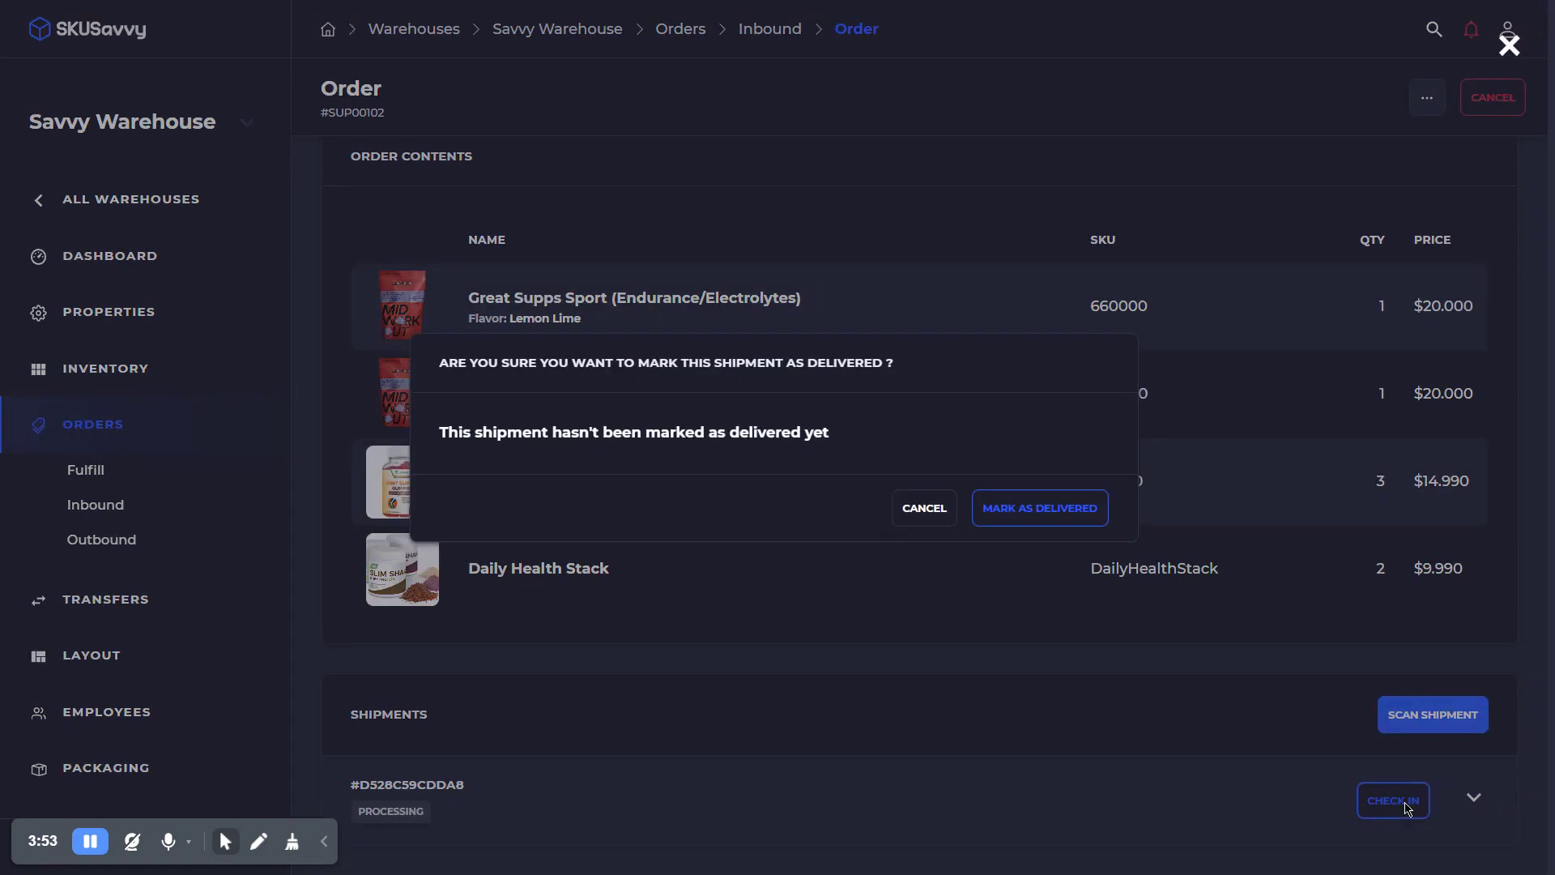
left_click(1048, 507)
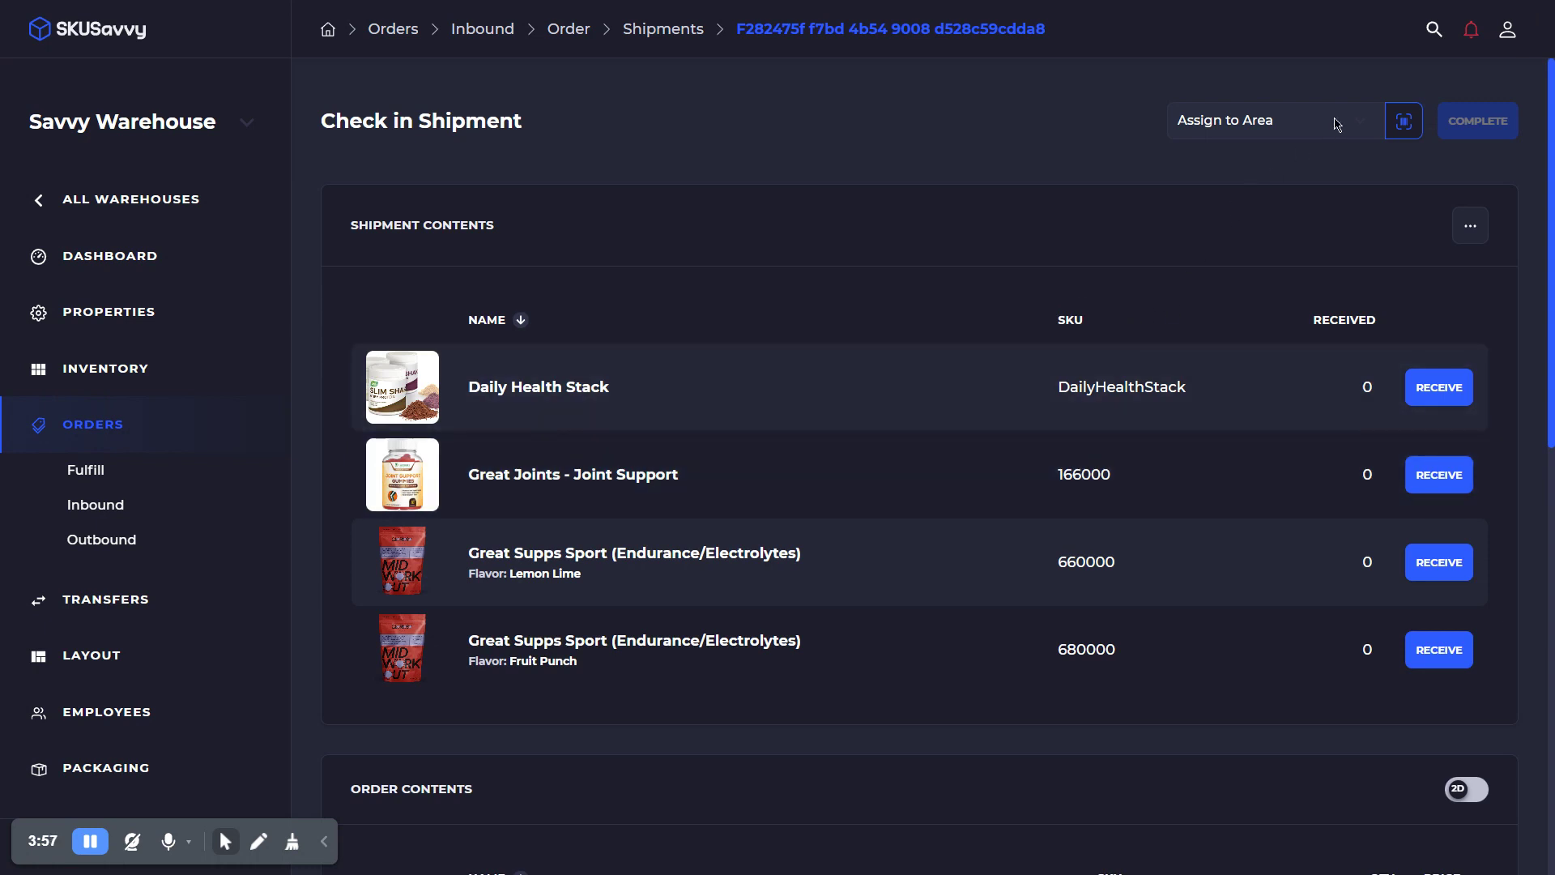
left_click(1276, 123)
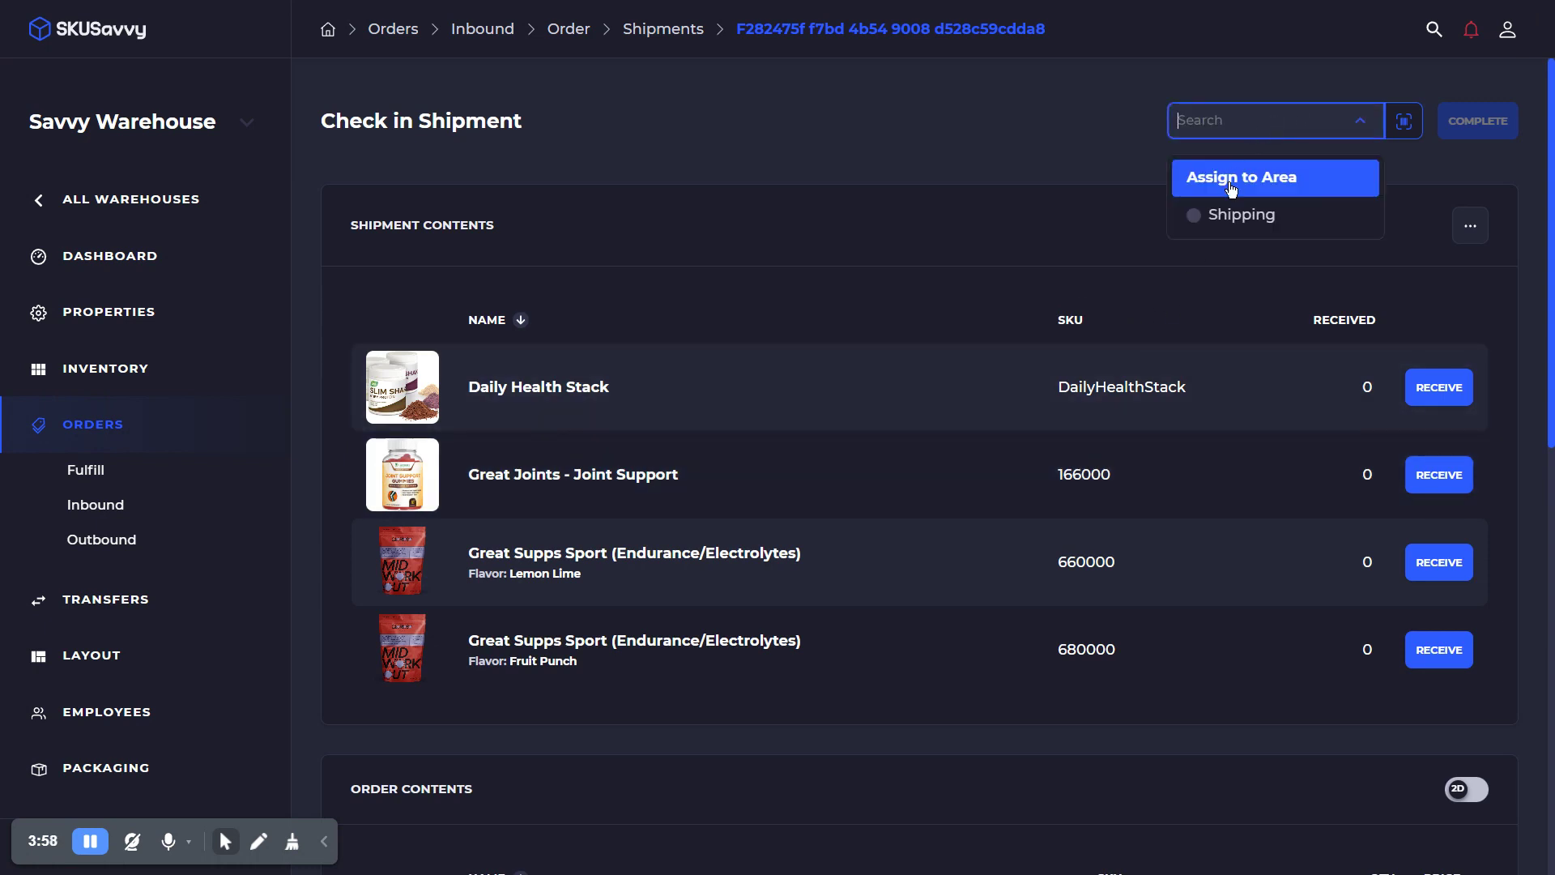
left_click(1025, 237)
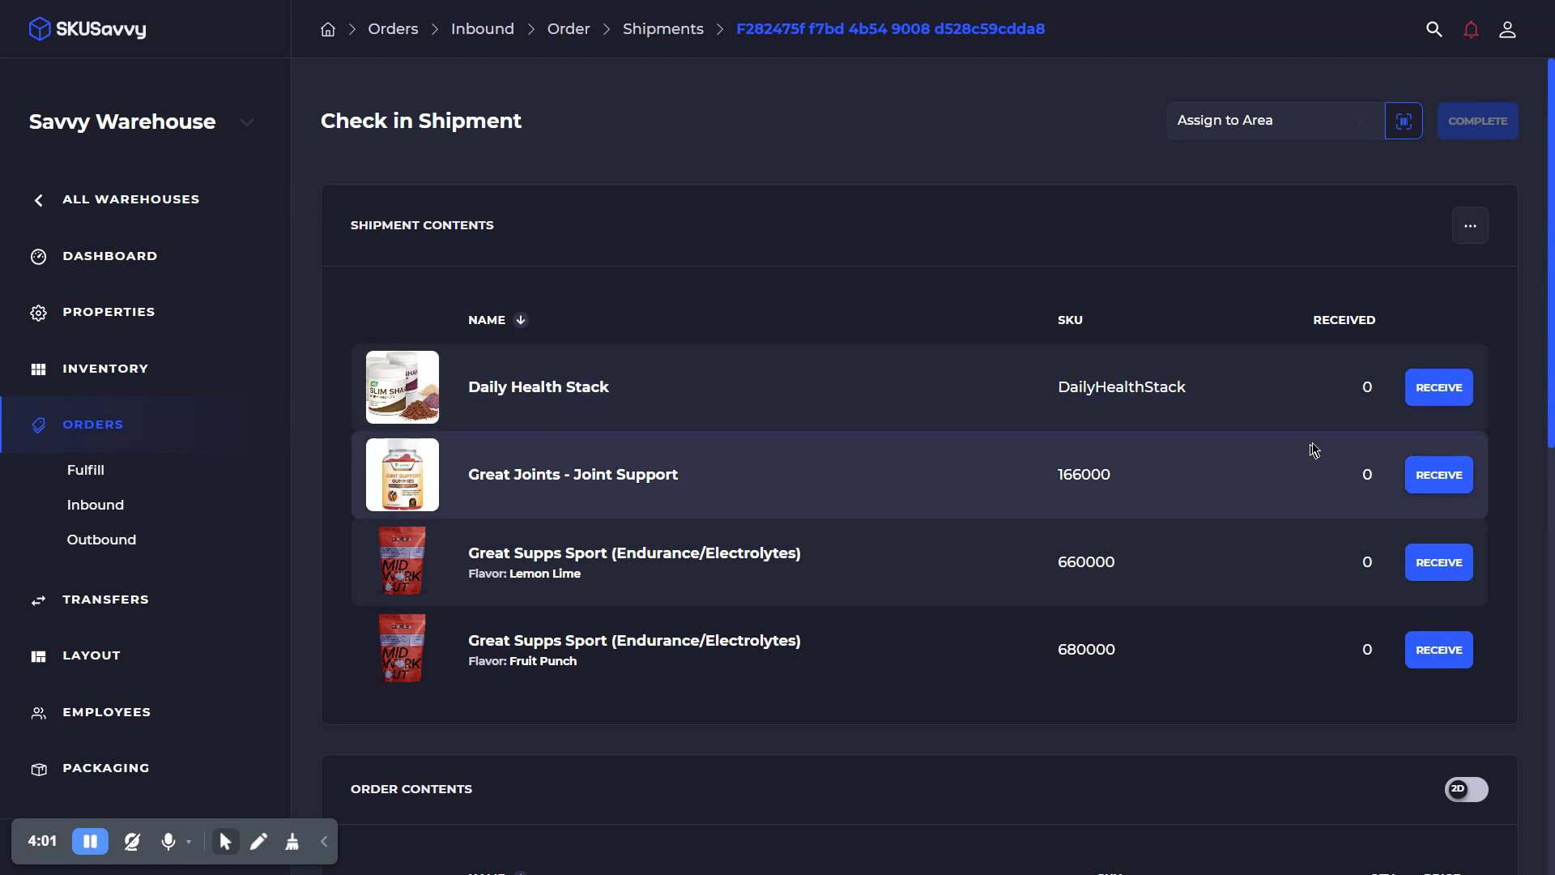
scroll(1227, 570, "down", 3)
scroll(1226, 572, "down", 2)
scroll(1215, 573, "up", 5)
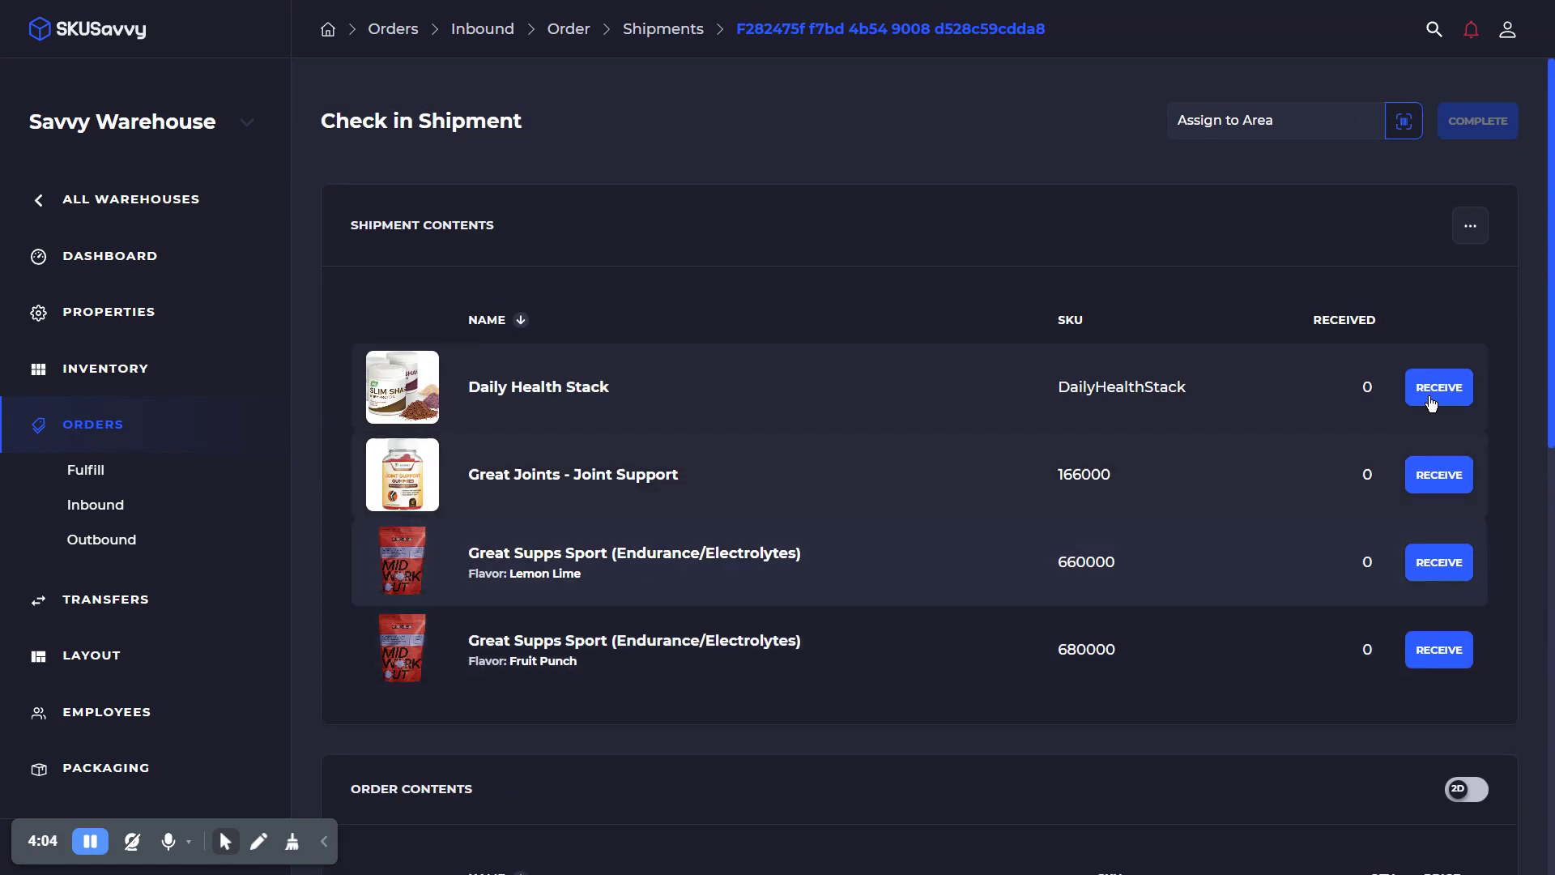
left_click(1472, 232)
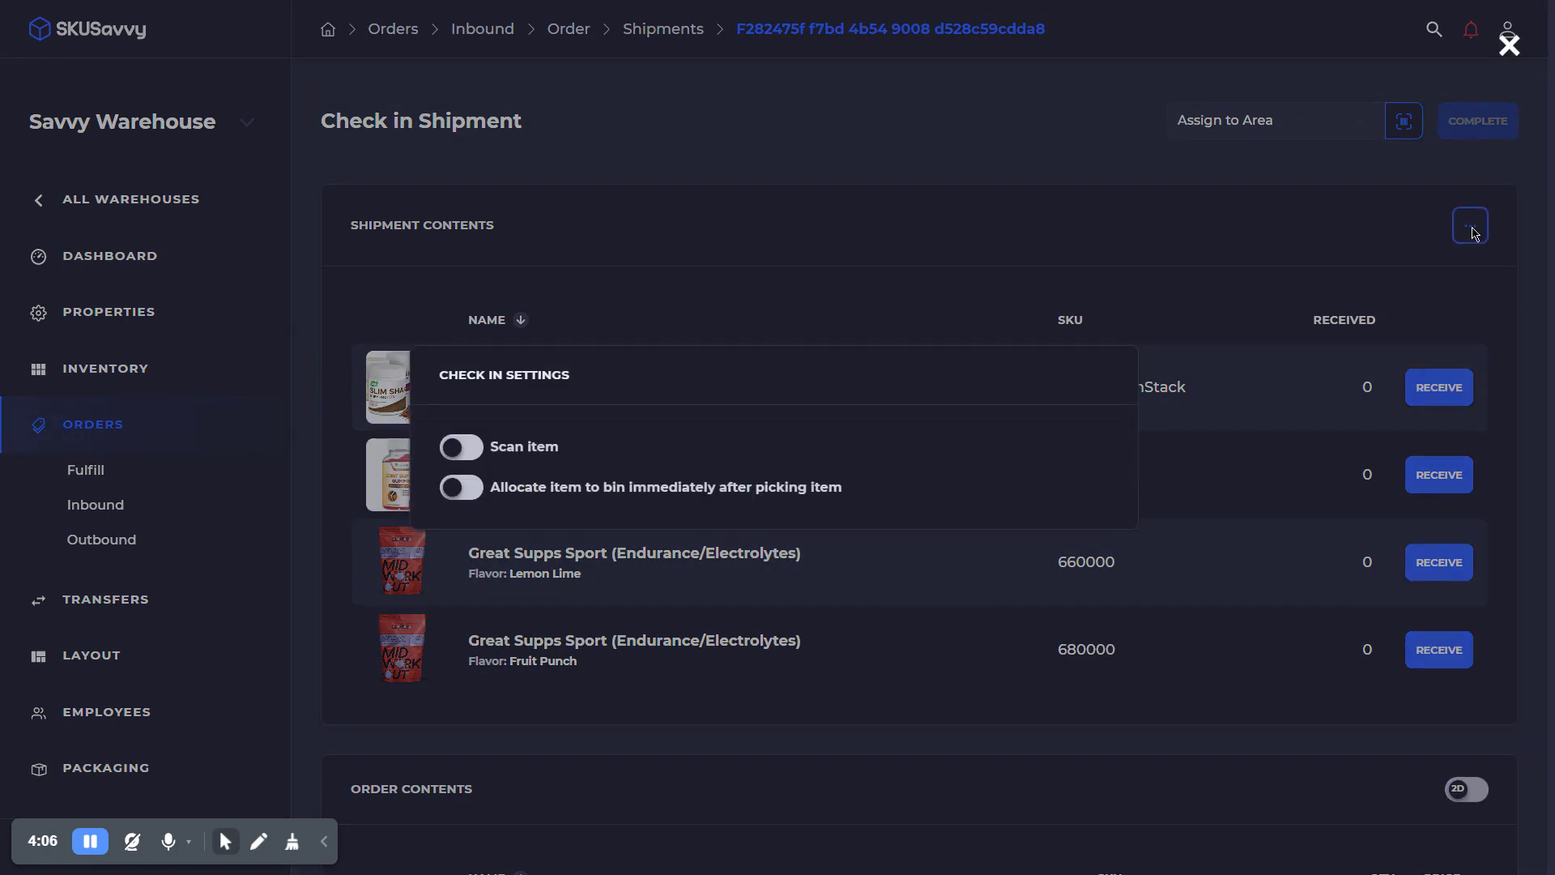
- Switch off the Scan item toggle in the check-in settings and close the settings popup
left_click(463, 447)
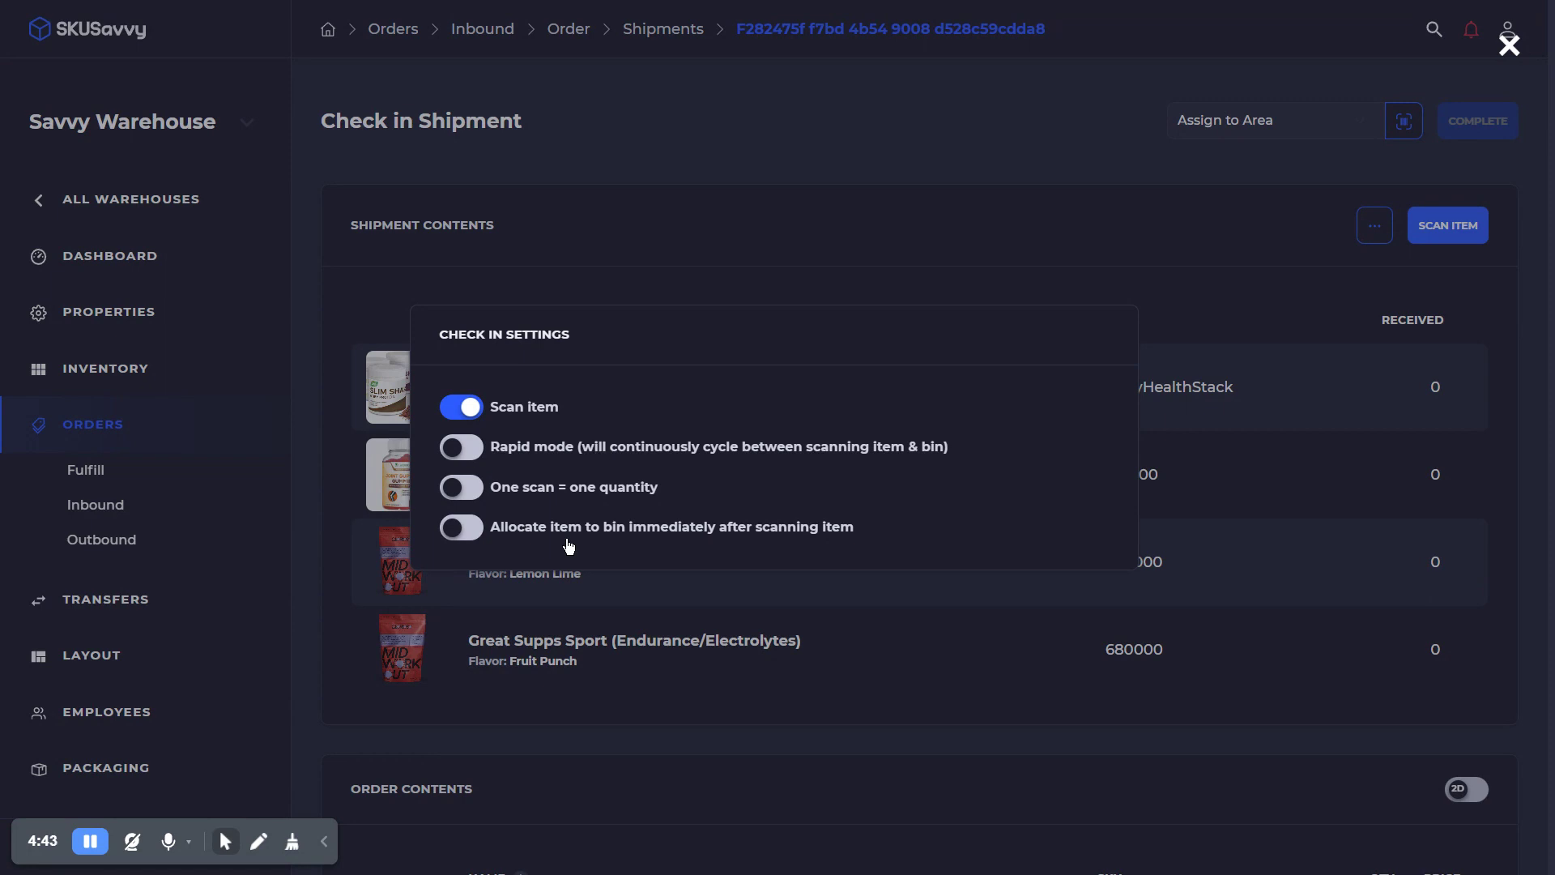
left_click(466, 406)
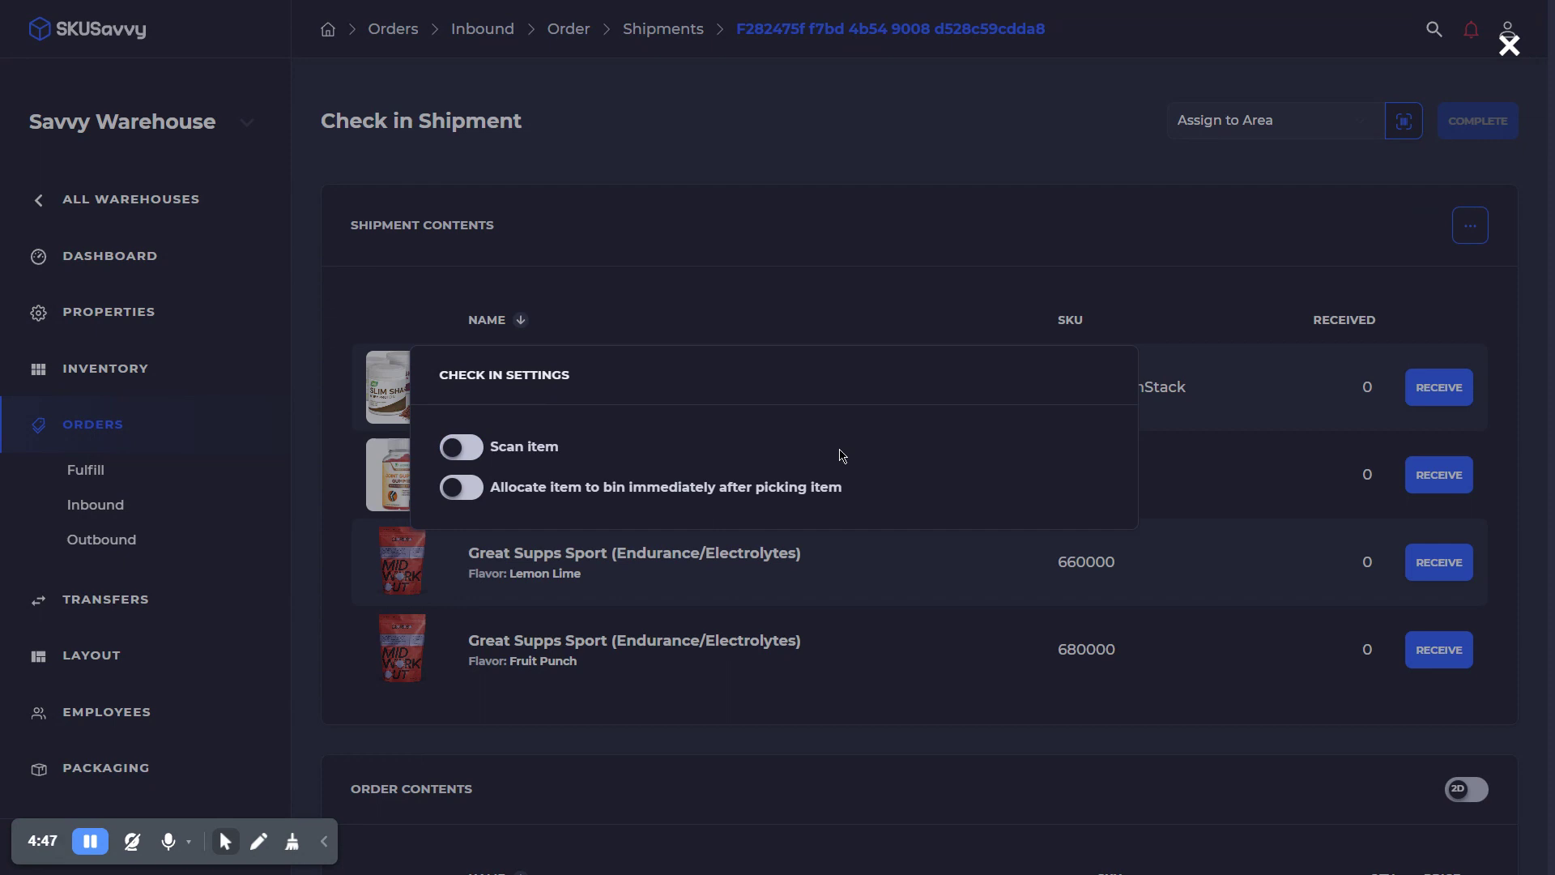
left_click(1294, 450)
scroll(597, 381, "down", 6)
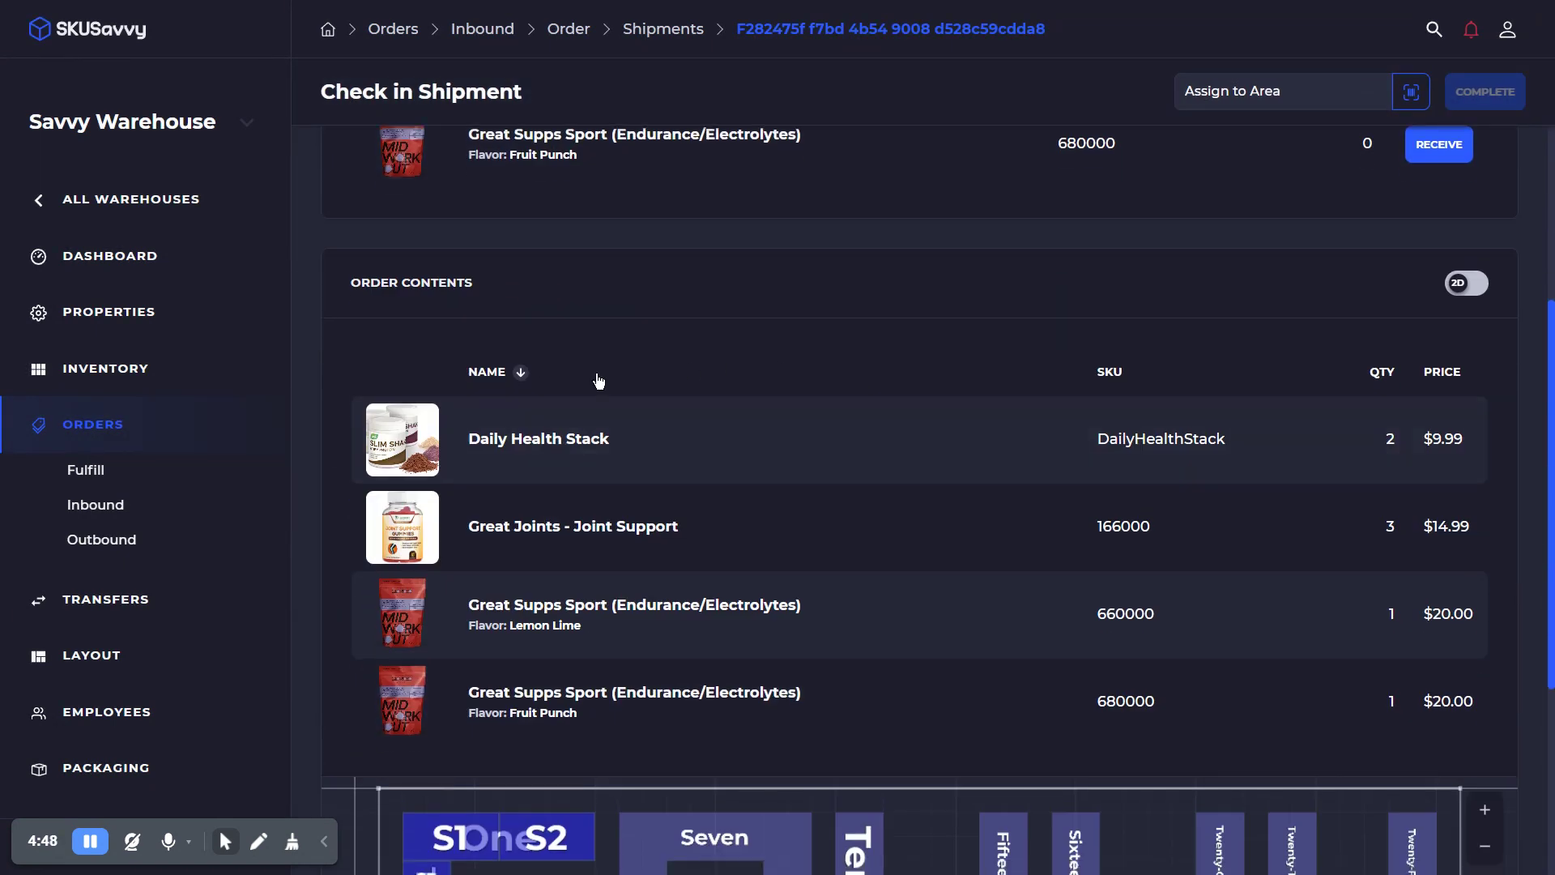
scroll(668, 491, "down", 3)
scroll(676, 255, "up", 1)
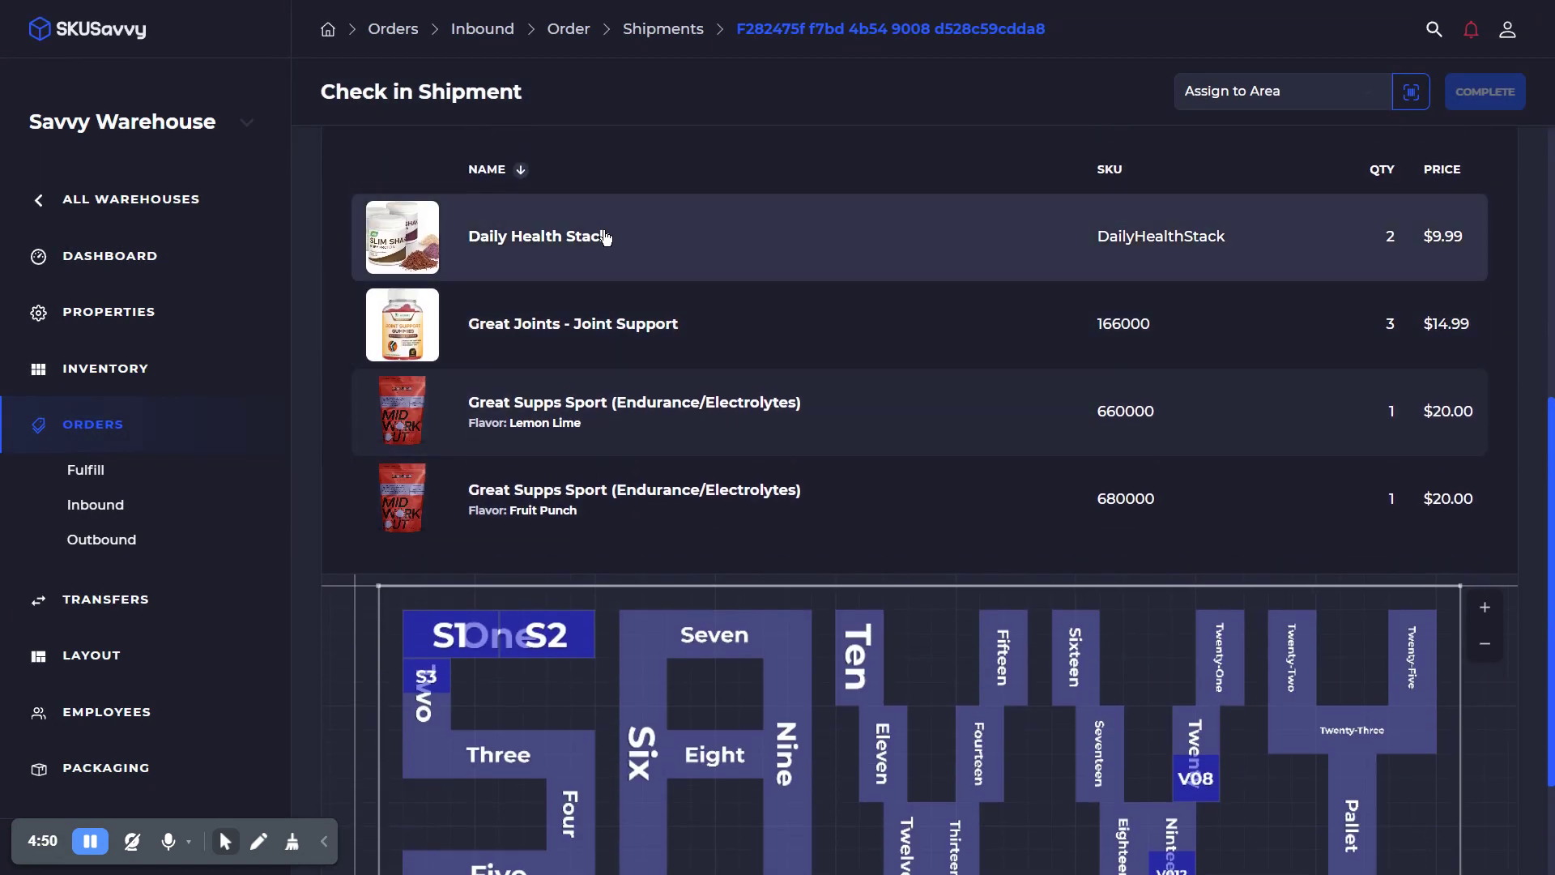
left_click(605, 240)
scroll(644, 366, "down", 3)
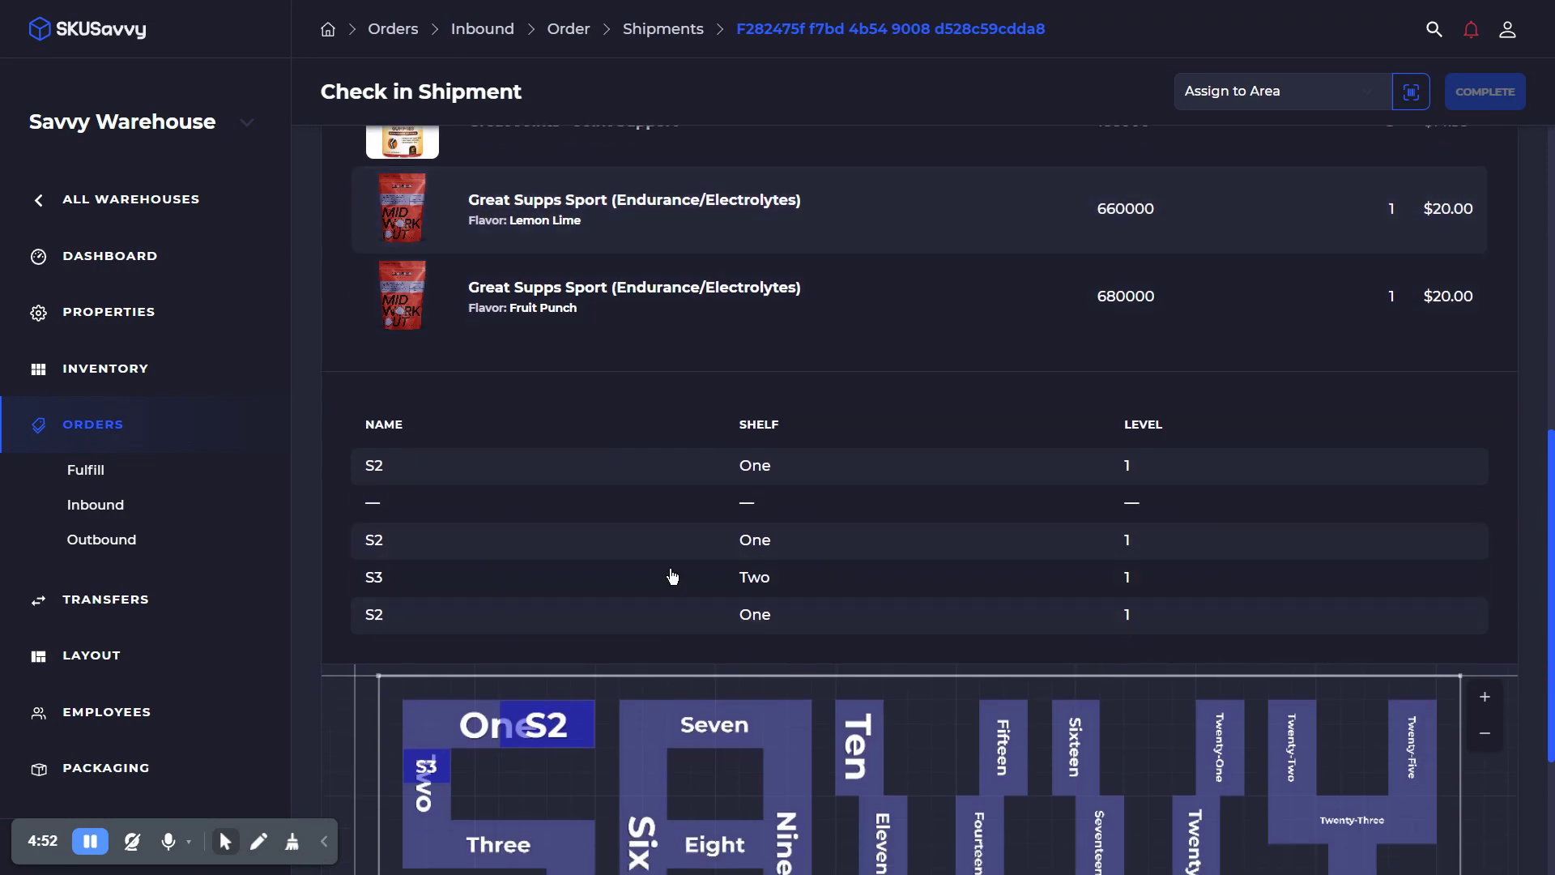
scroll(703, 476, "up", 1)
scroll(701, 365, "up", 1)
left_click(697, 253)
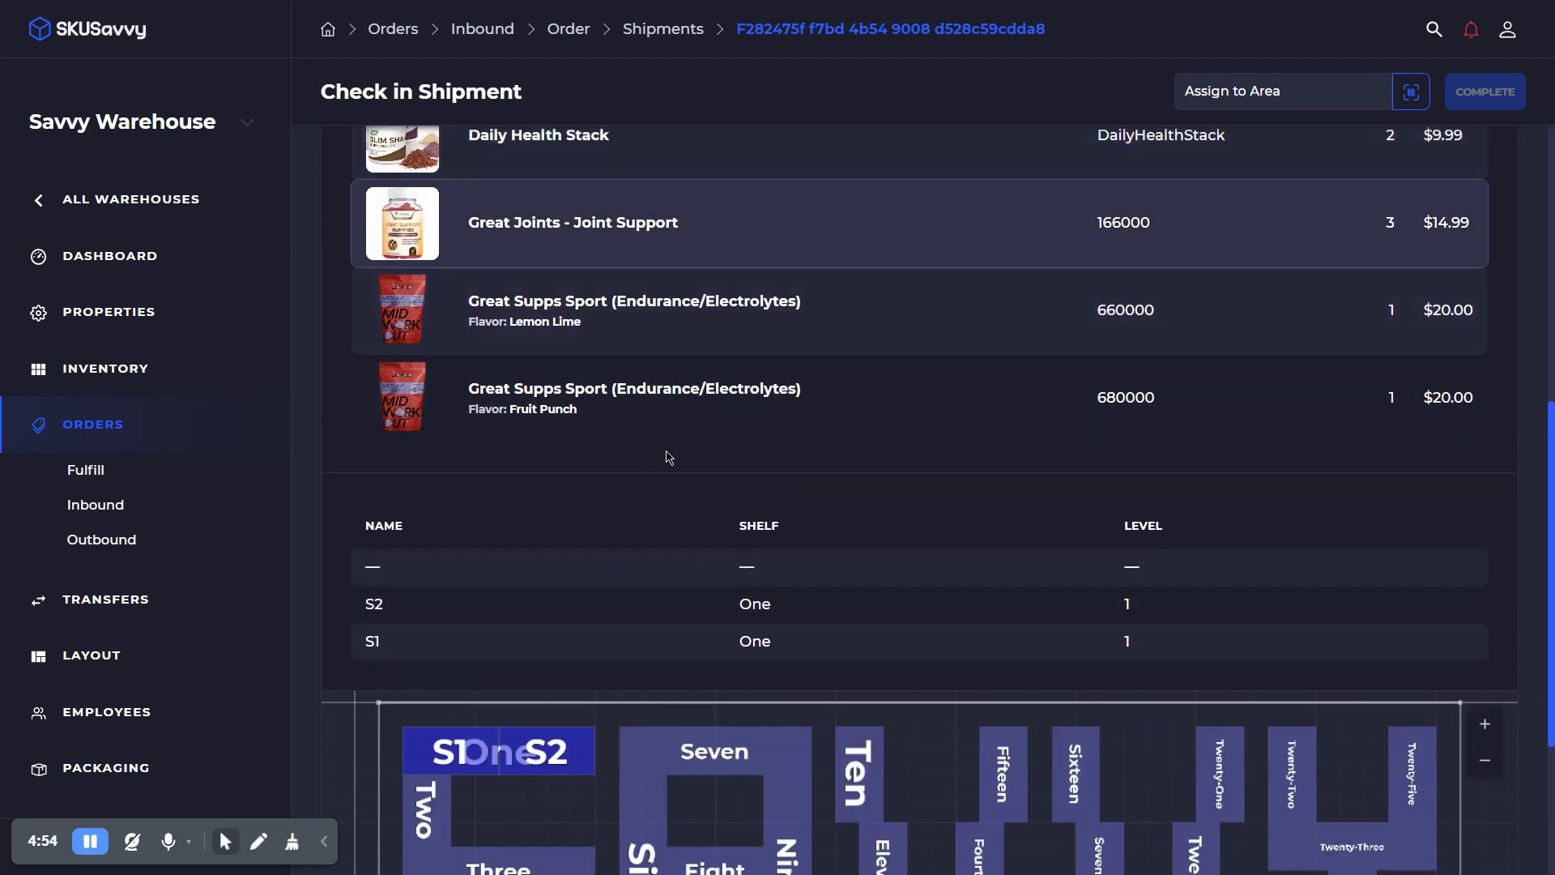
scroll(669, 464, "down", 4)
scroll(684, 364, "up", 5)
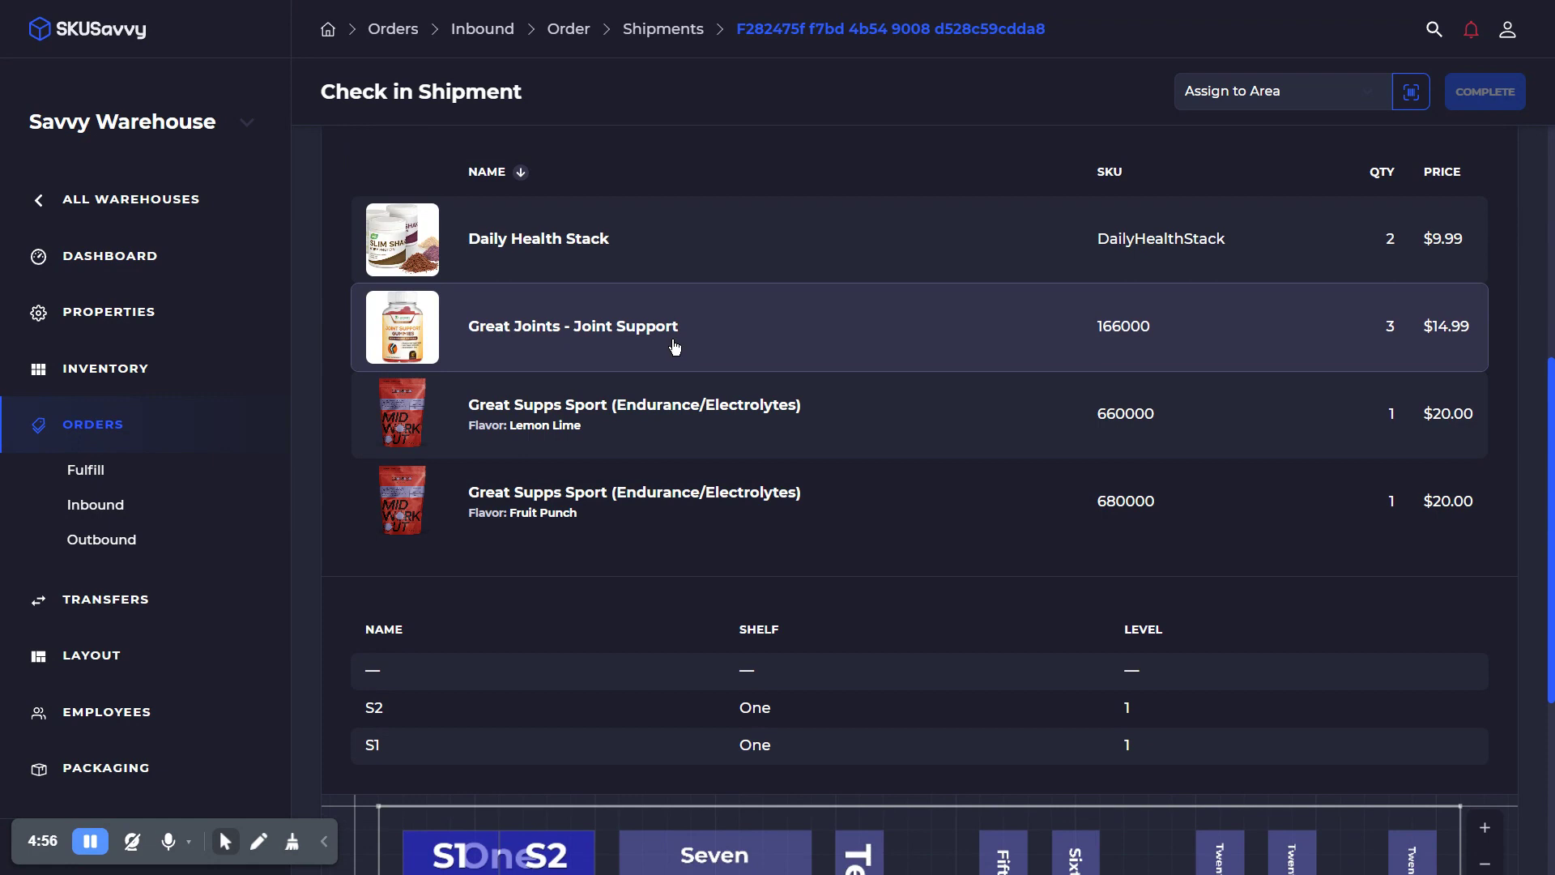
left_click(634, 405)
scroll(726, 538, "down", 1)
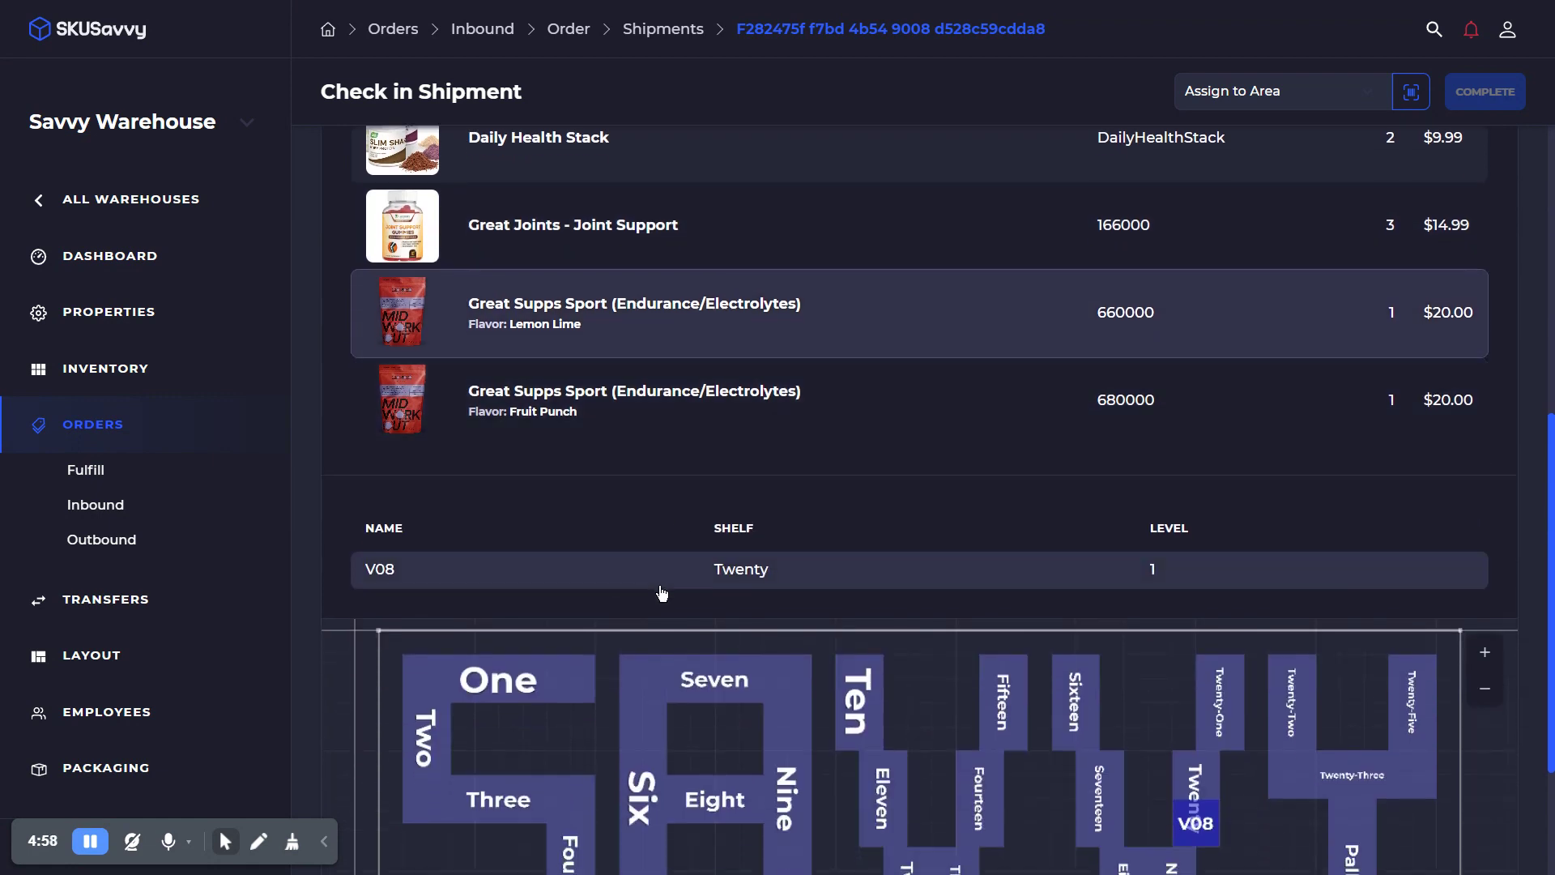
- Receive 2 Daily Health Stack units into lot 0003 - 3/7/2025
scroll(746, 413, "up", 7)
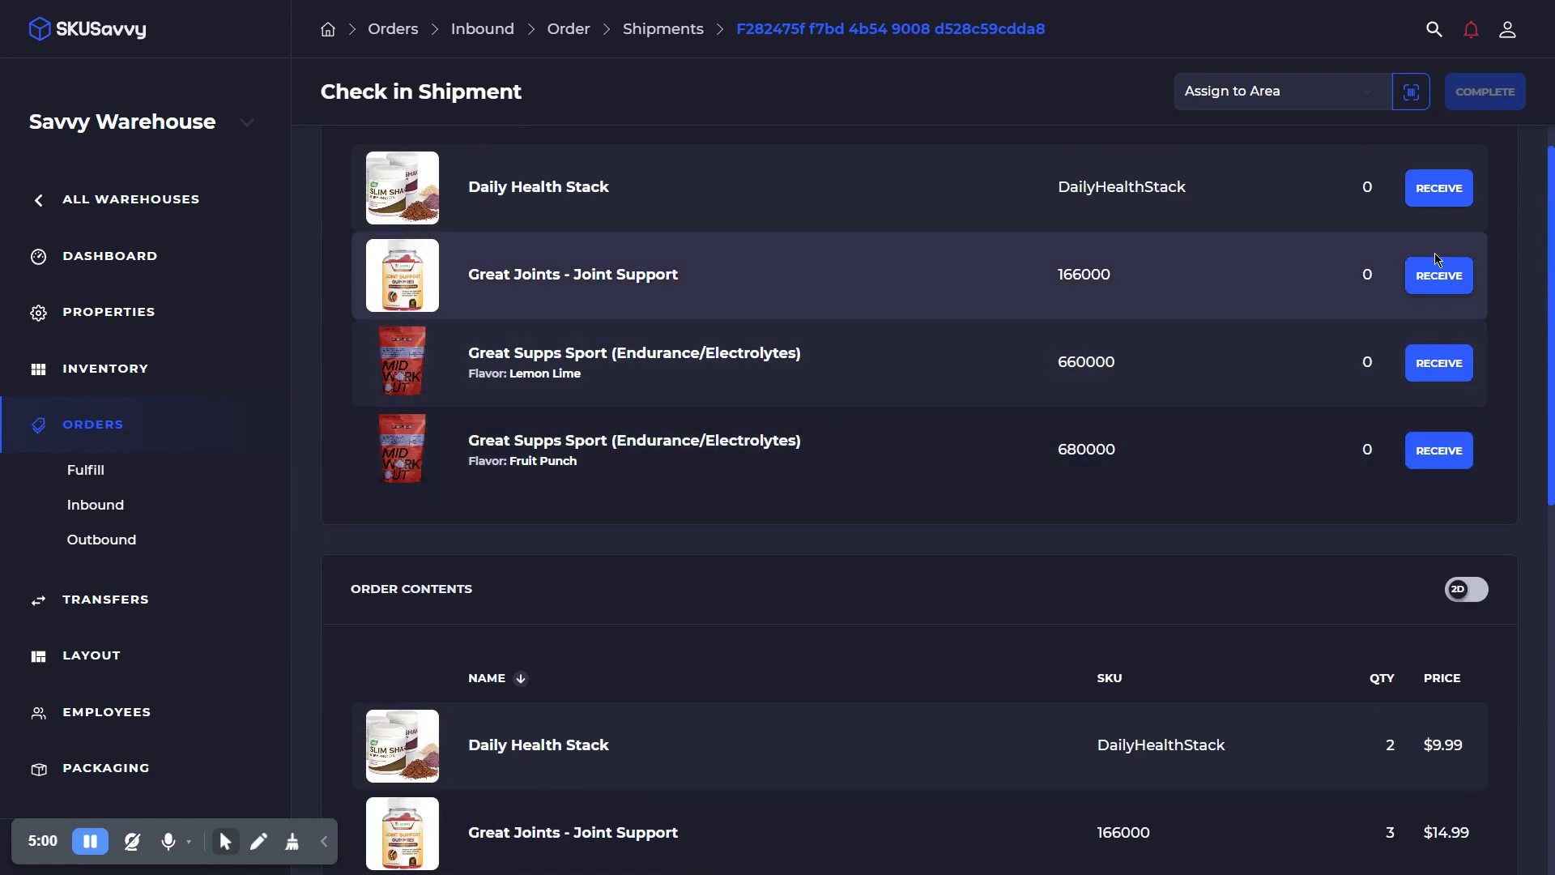
scroll(1440, 264, "up", 1)
left_click(1434, 301)
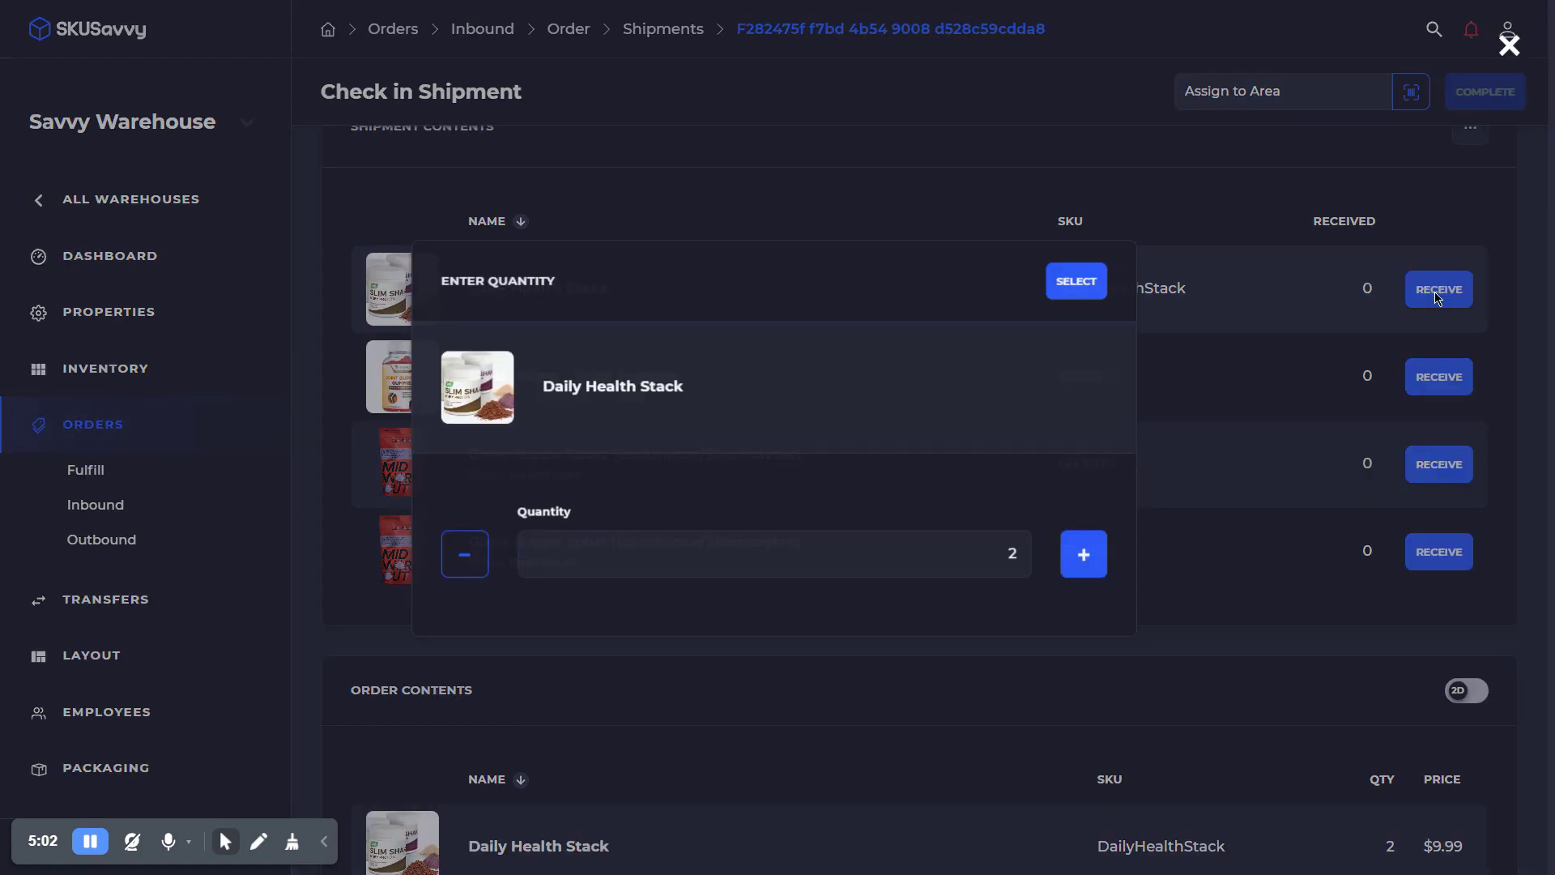
left_click(1094, 282)
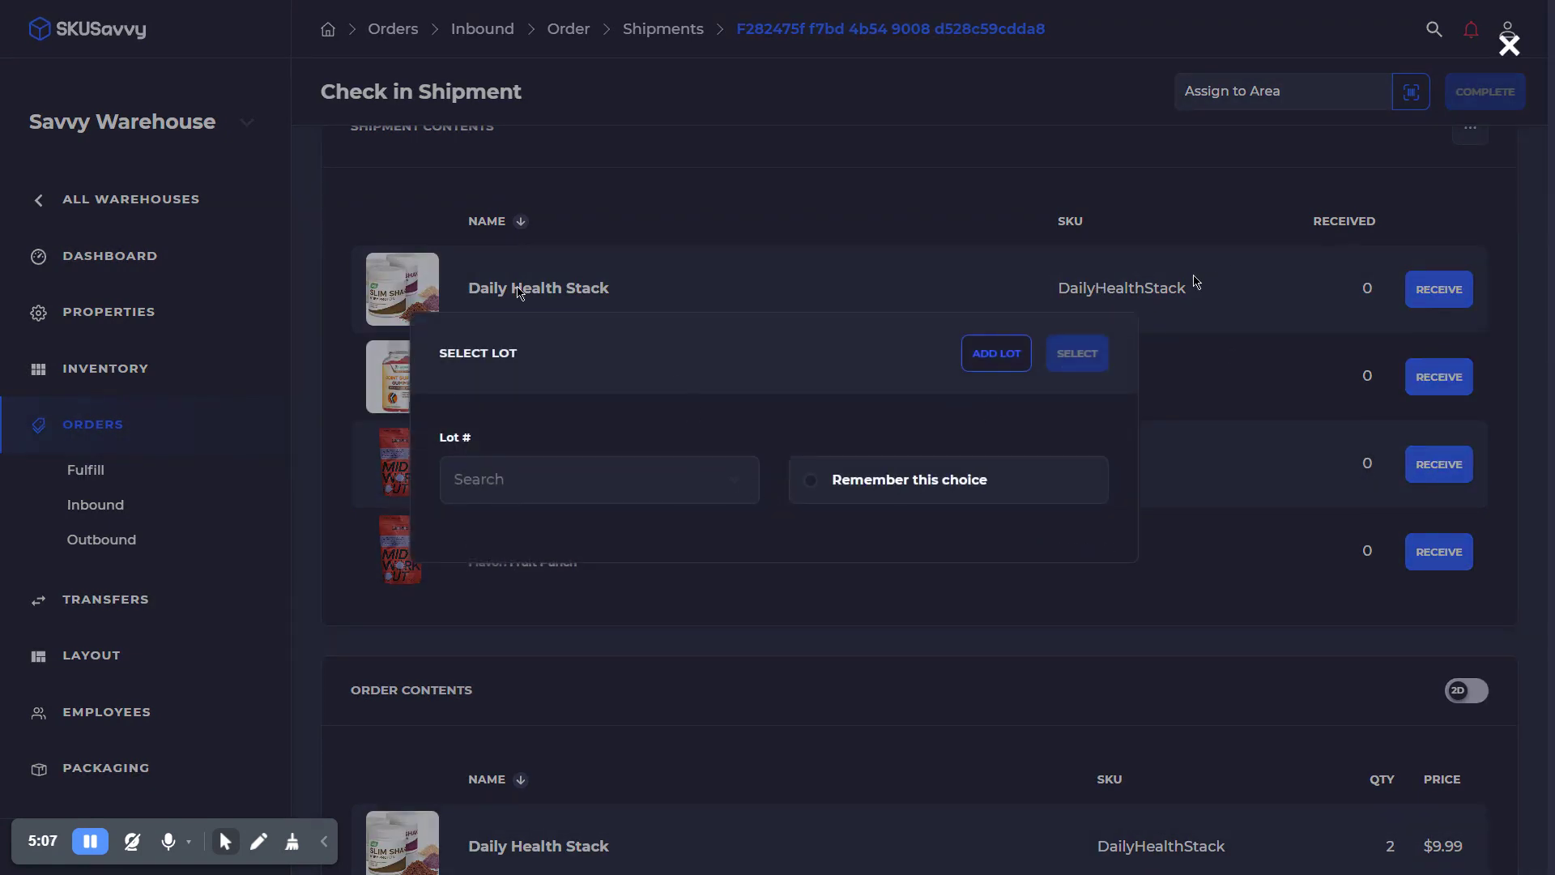
left_click(607, 485)
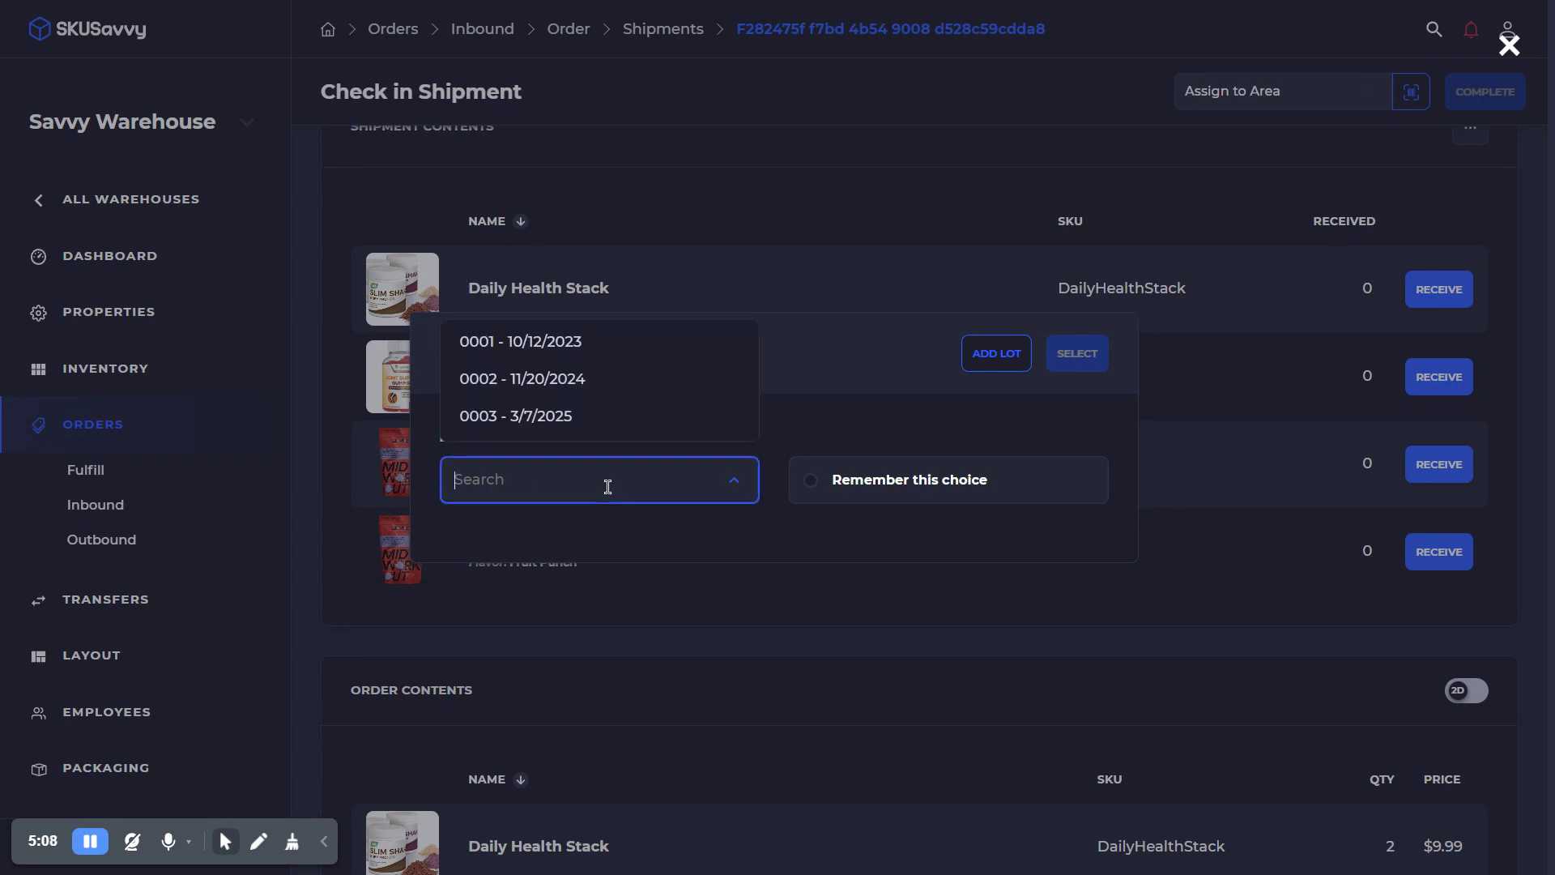
left_click(618, 430)
left_click(1079, 354)
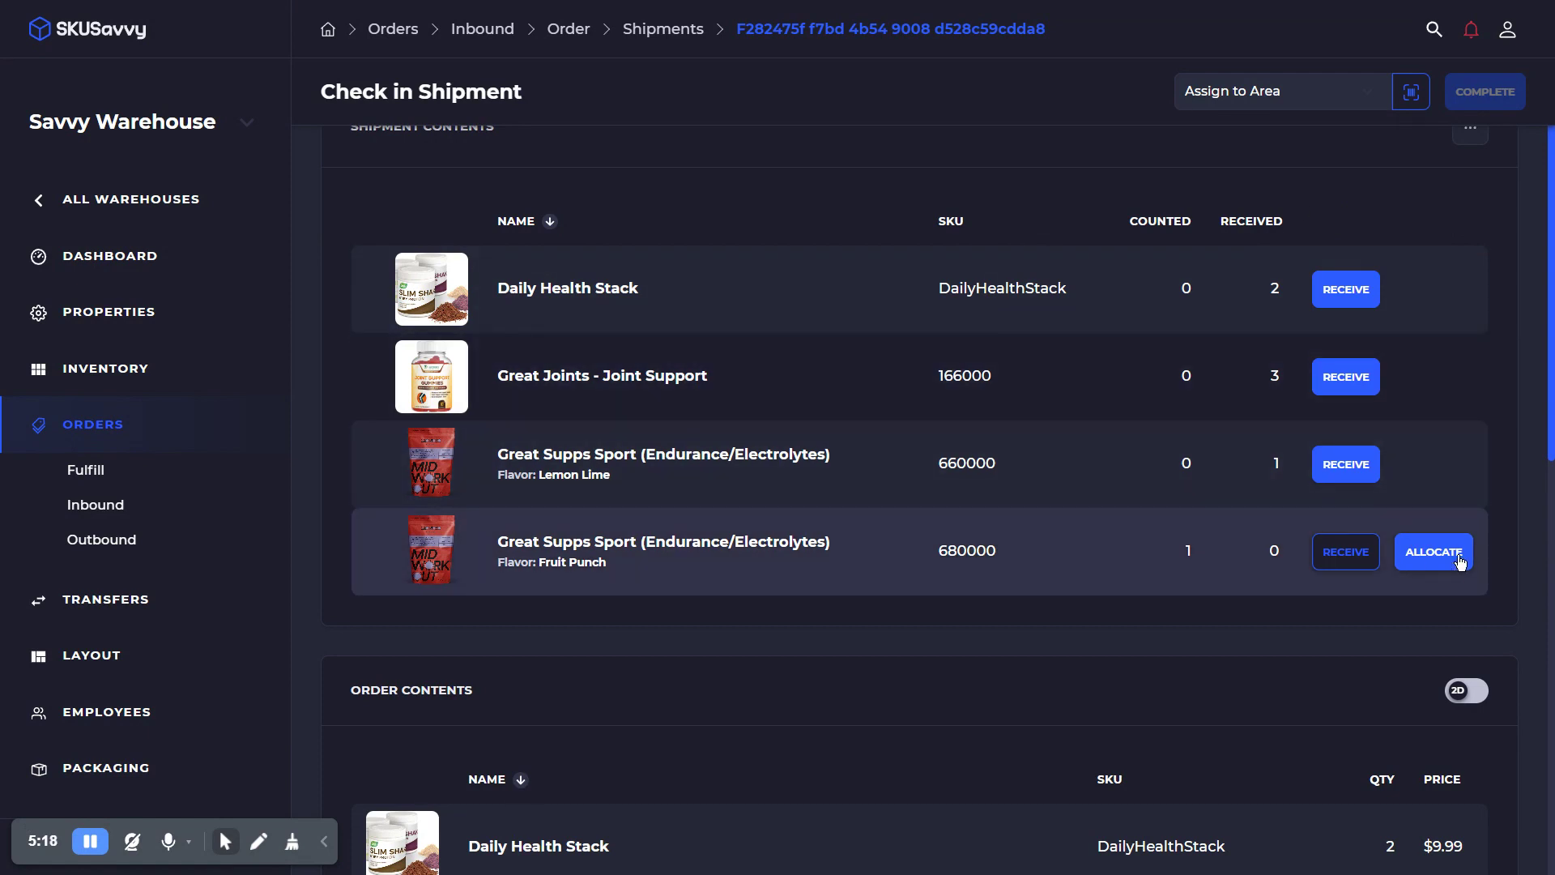
- Allocate the Fruit Punch unit to bin V012 on shelf Ninteen, level 1
left_click(1461, 559)
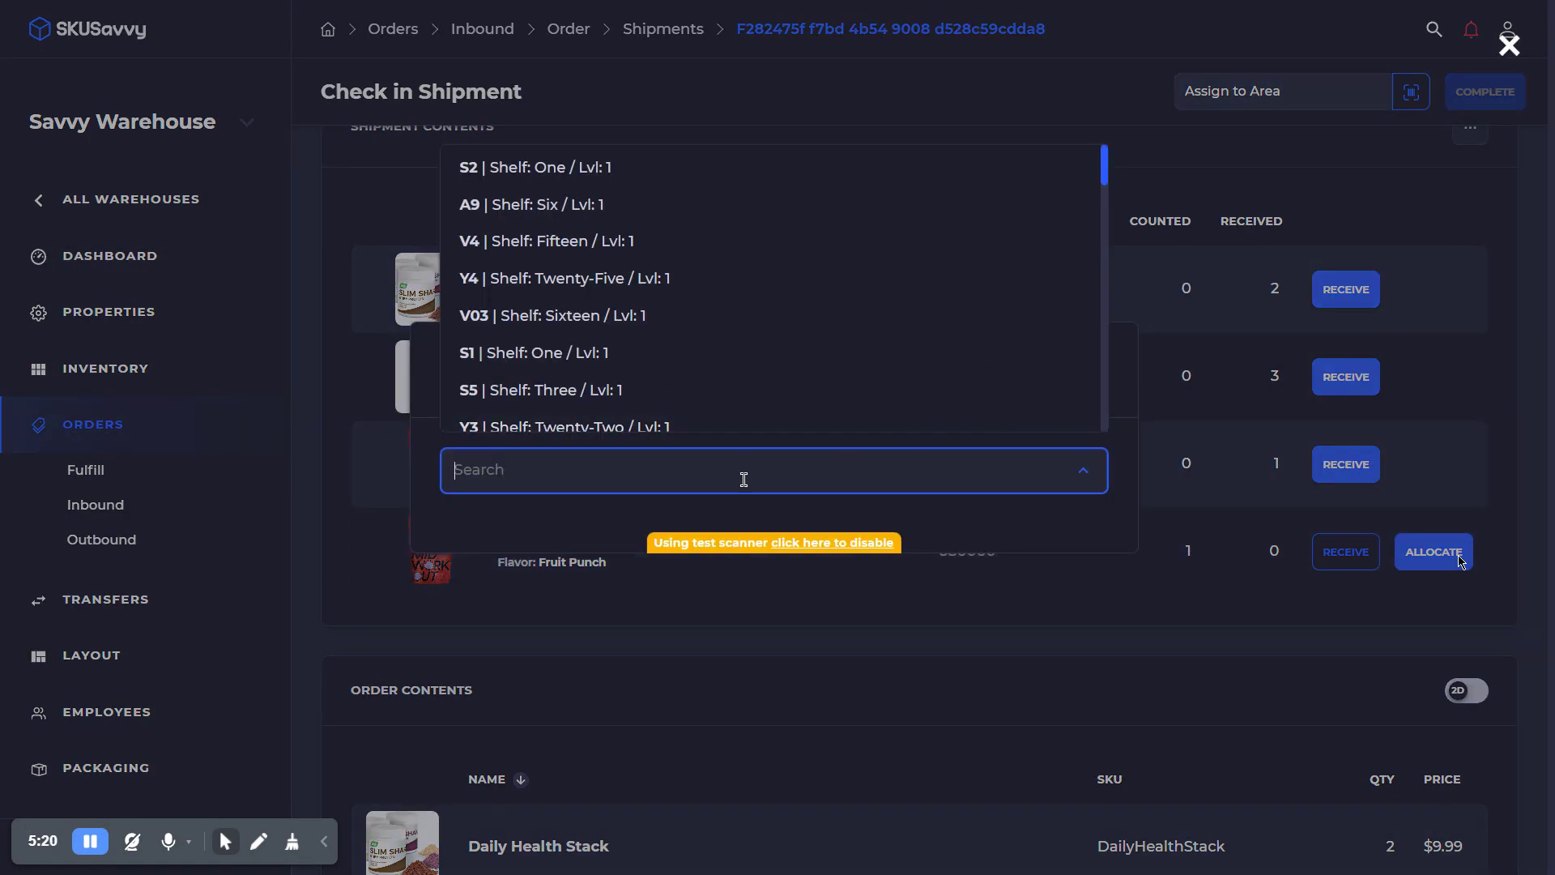
left_click(746, 675)
scroll(584, 538, "down", 4)
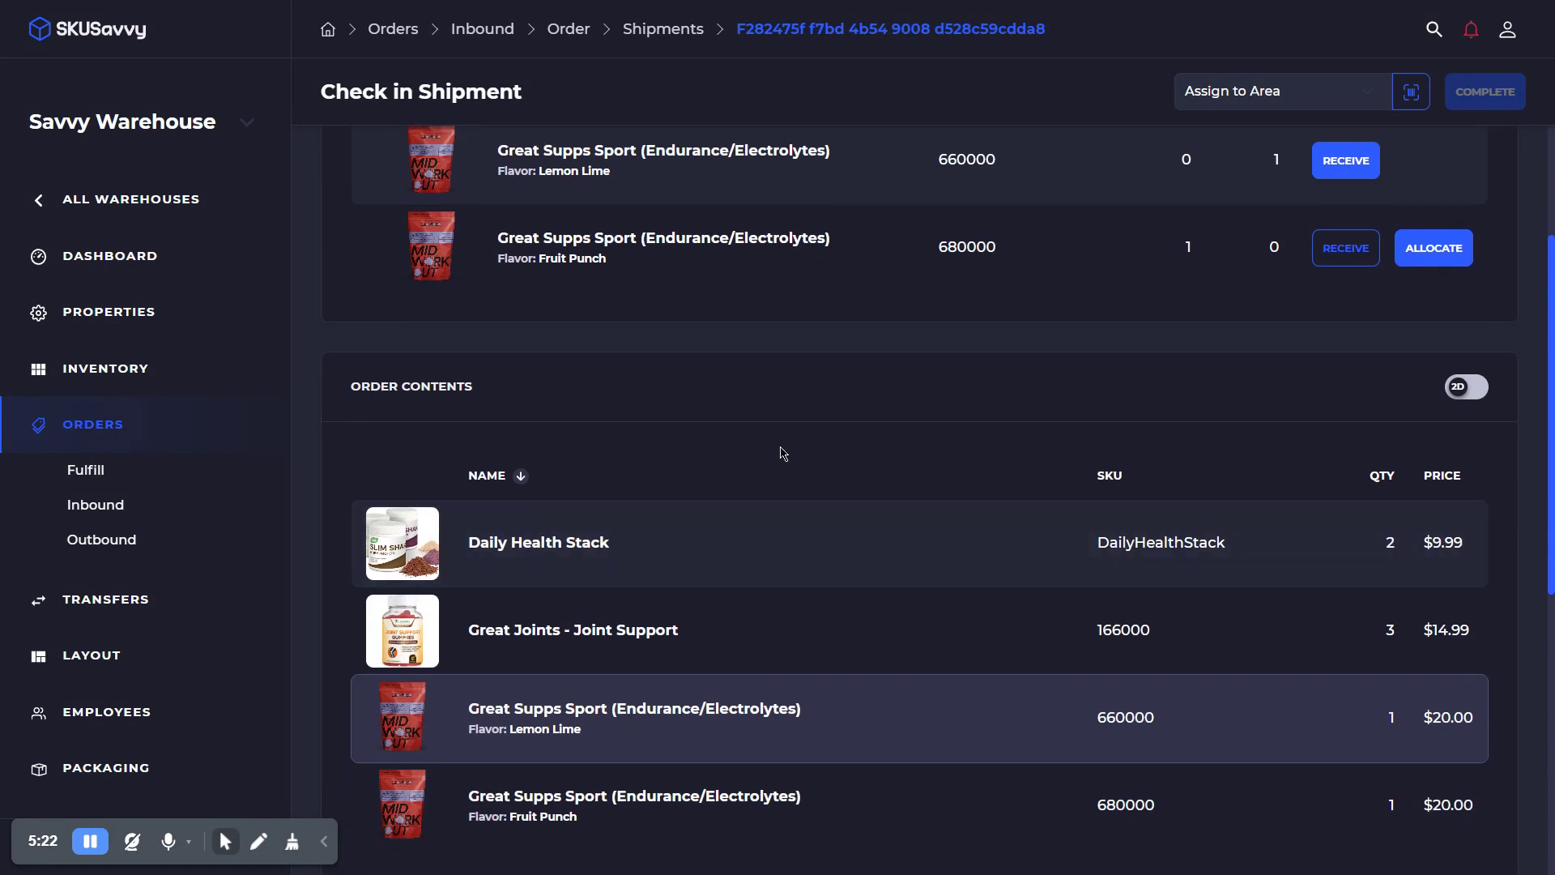
scroll(736, 725, "down", 3)
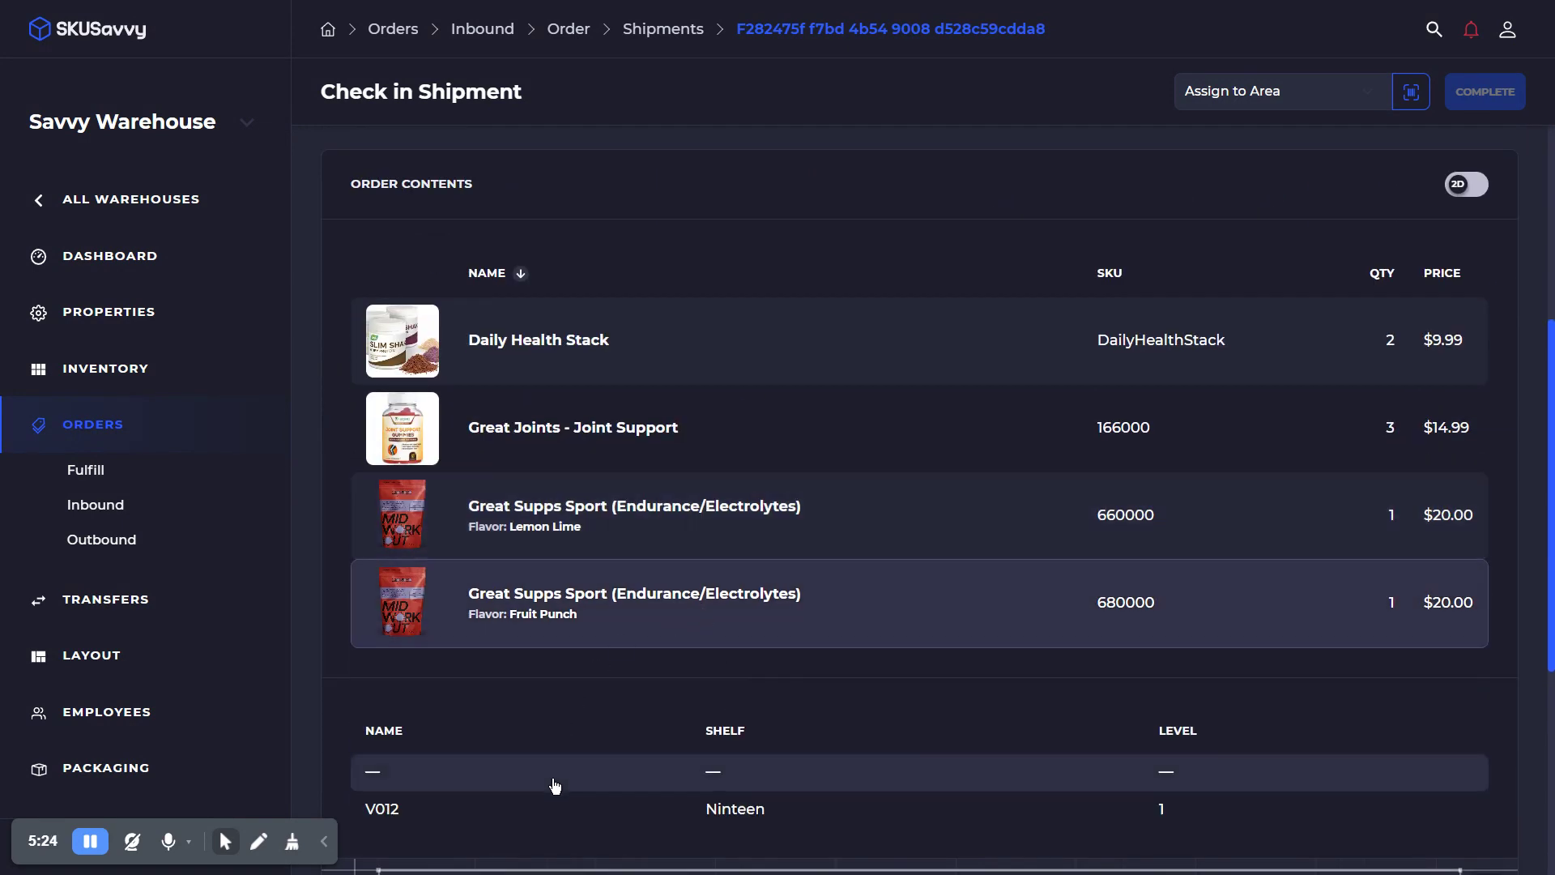
scroll(1028, 625, "up", 6)
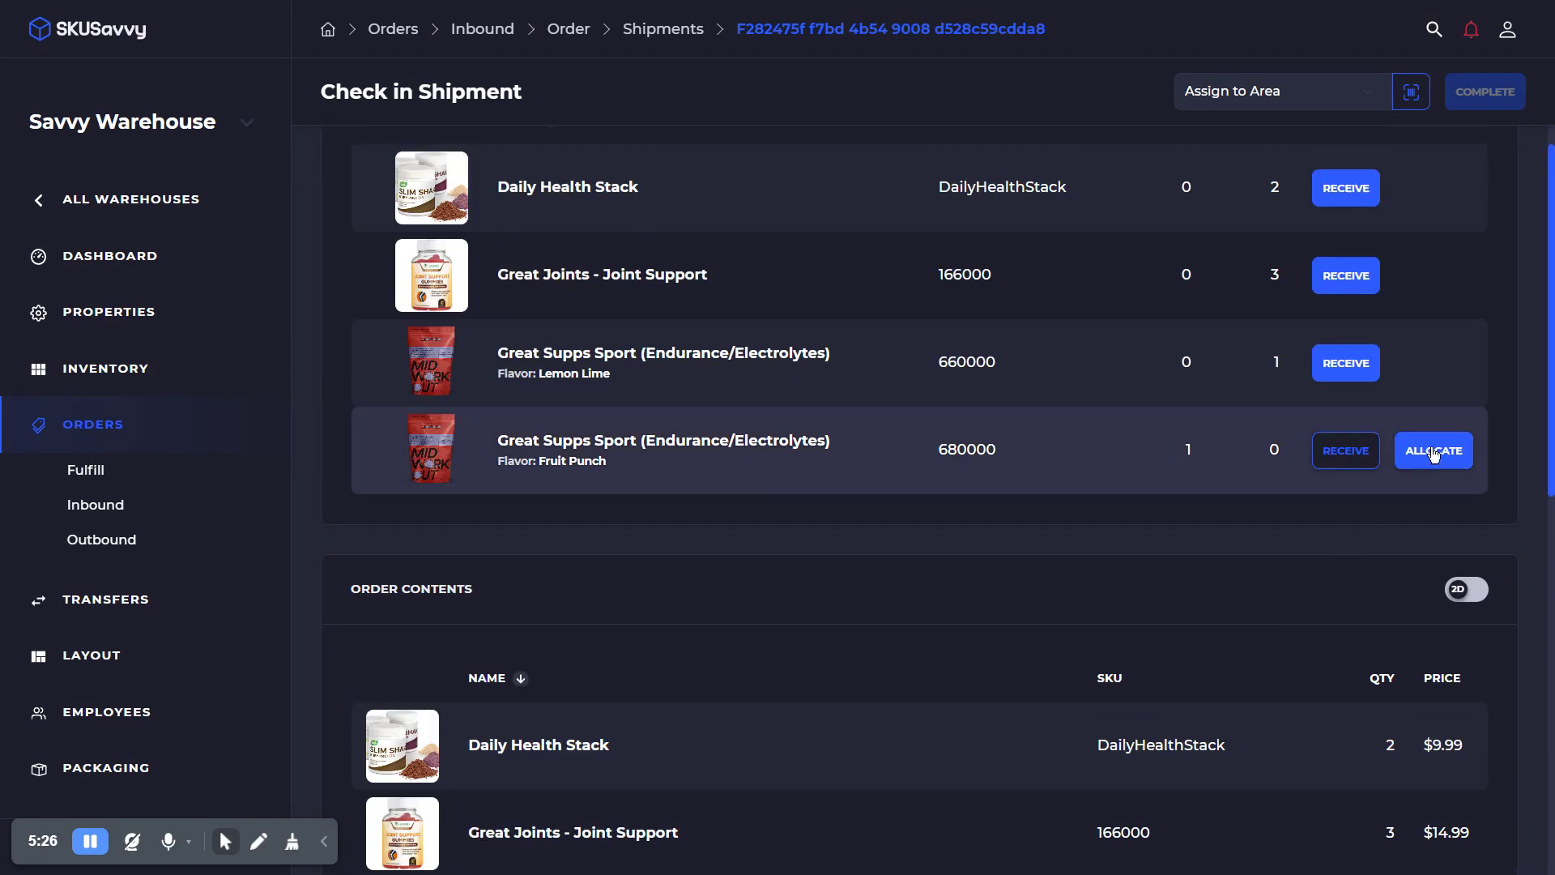
left_click(1431, 450)
type("v012")
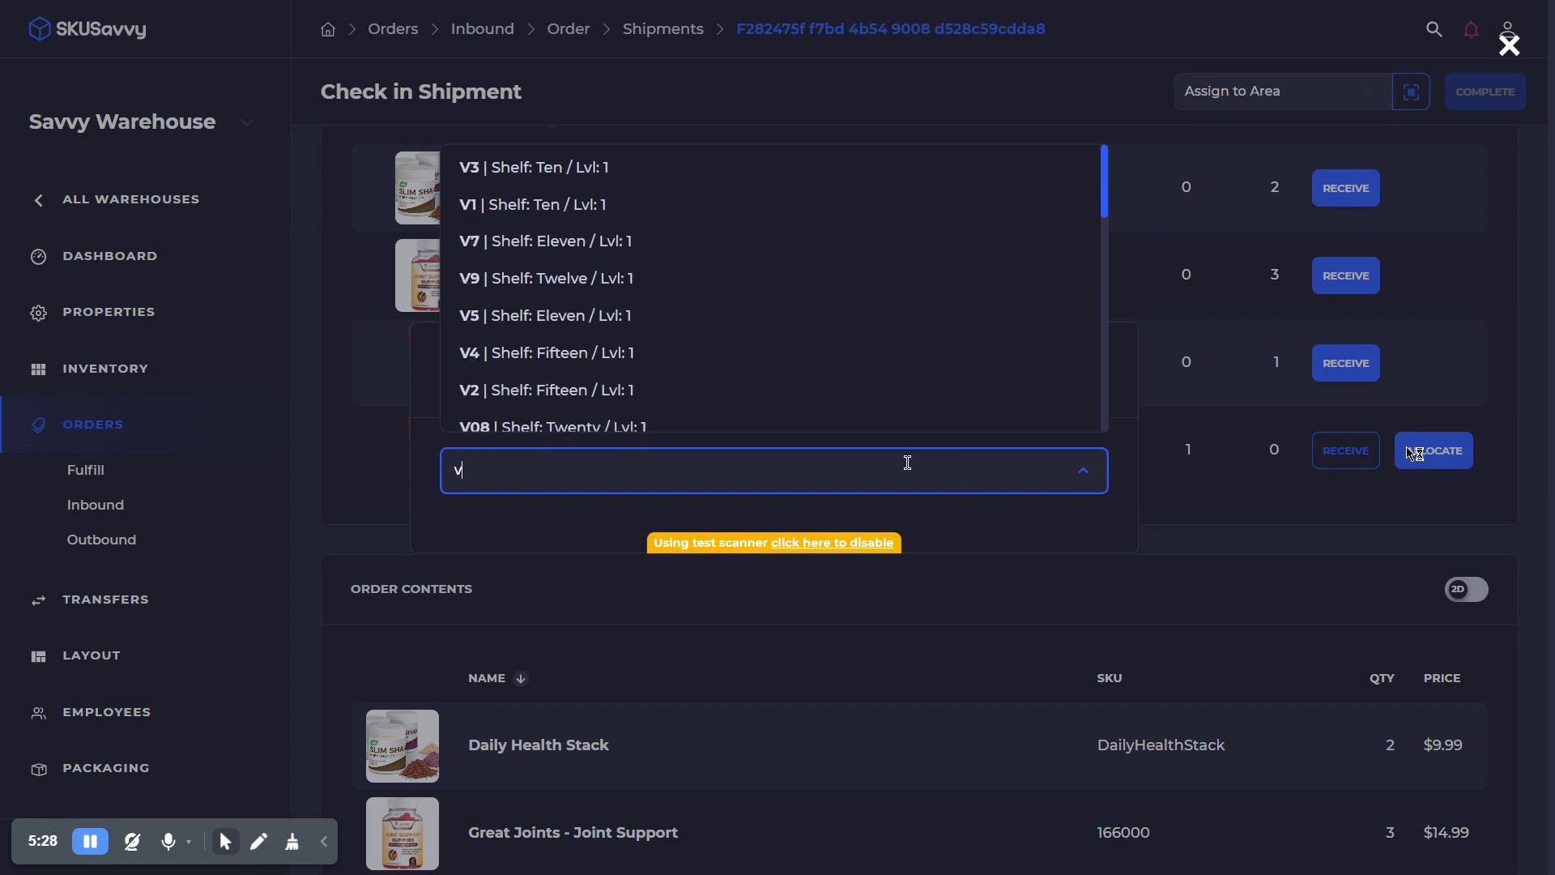
left_click(851, 414)
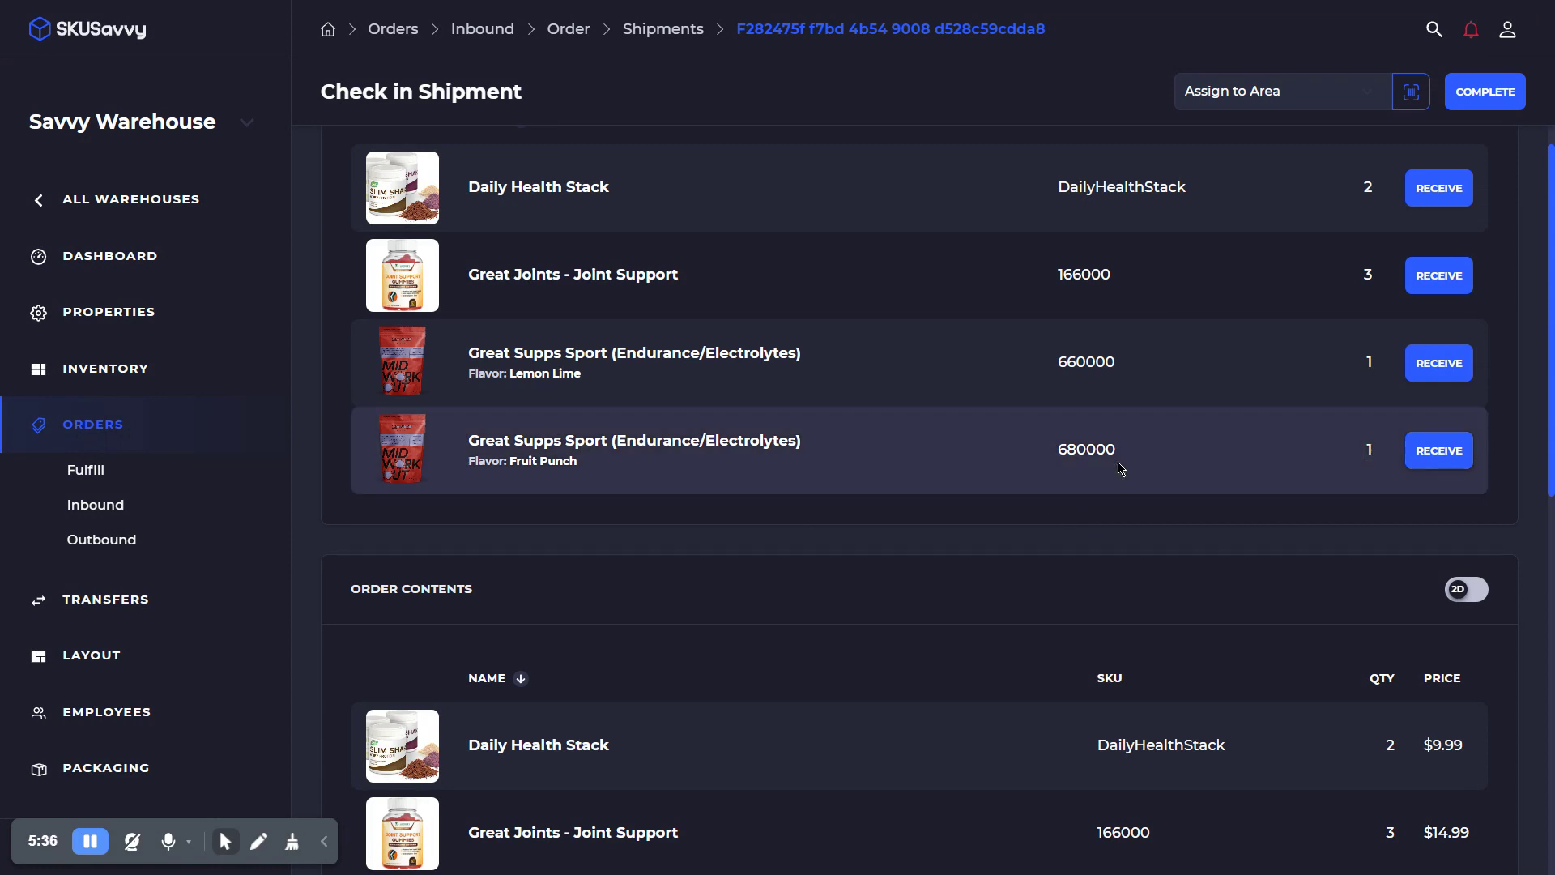
scroll(1150, 458, "up", 1)
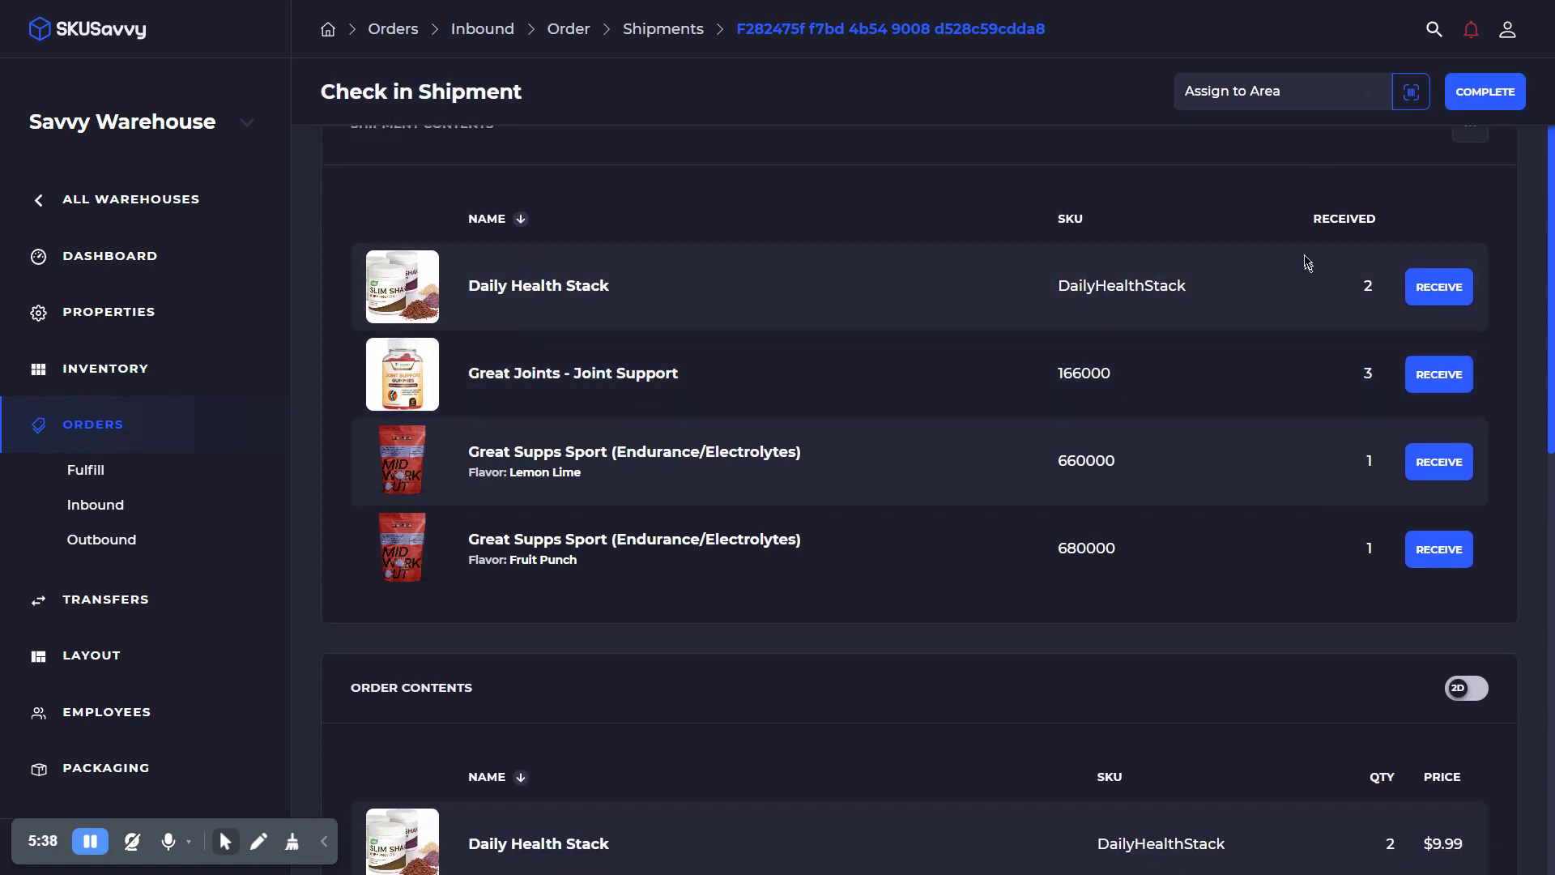
scroll(1356, 632, "down", 5)
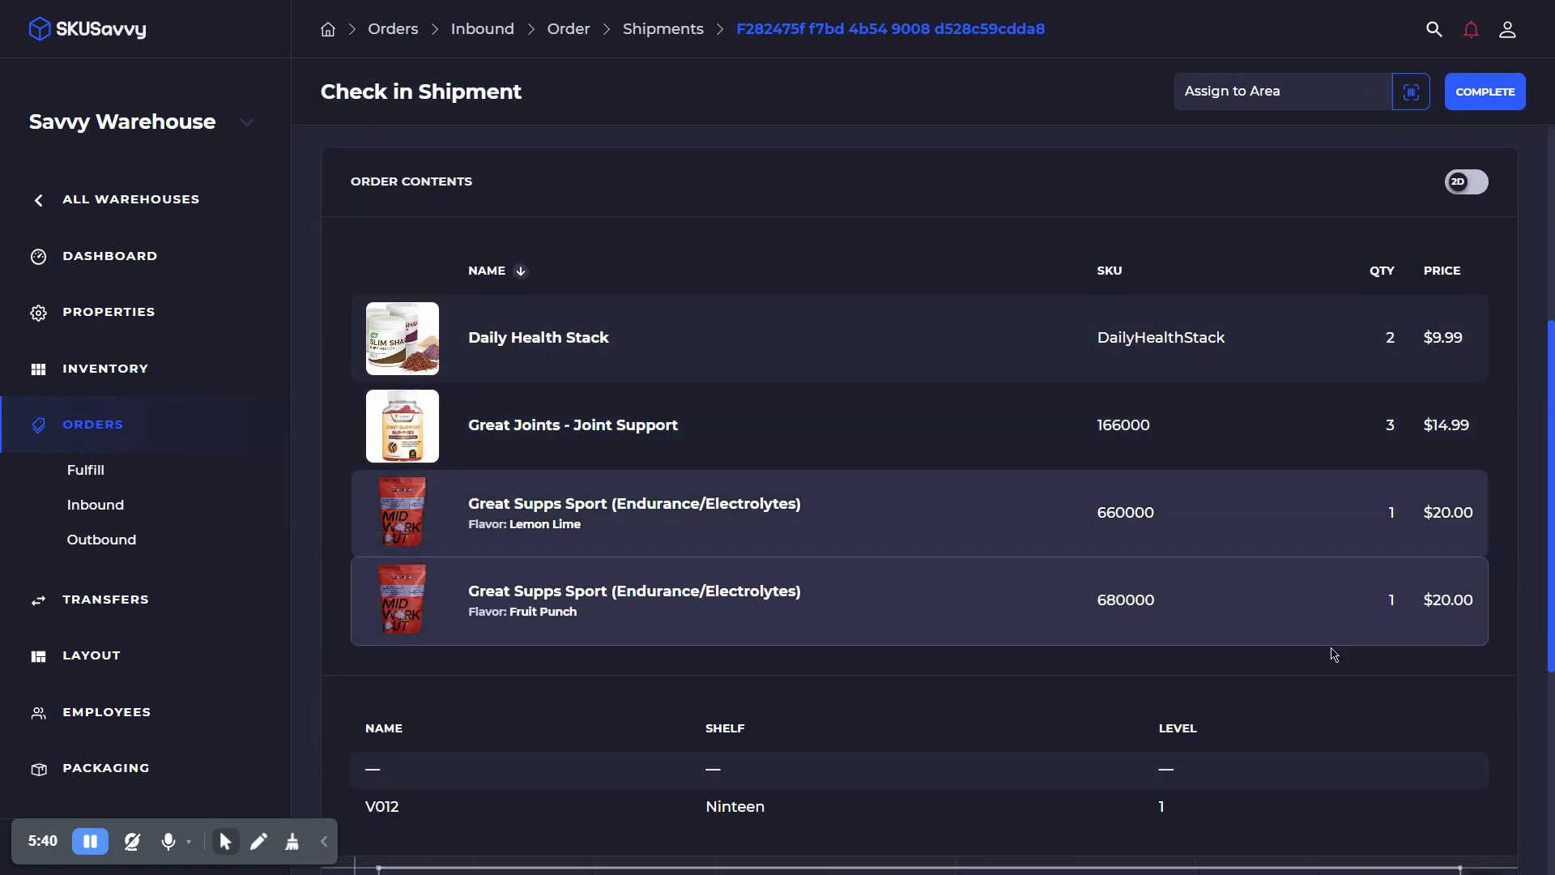
scroll(1334, 616, "up", 6)
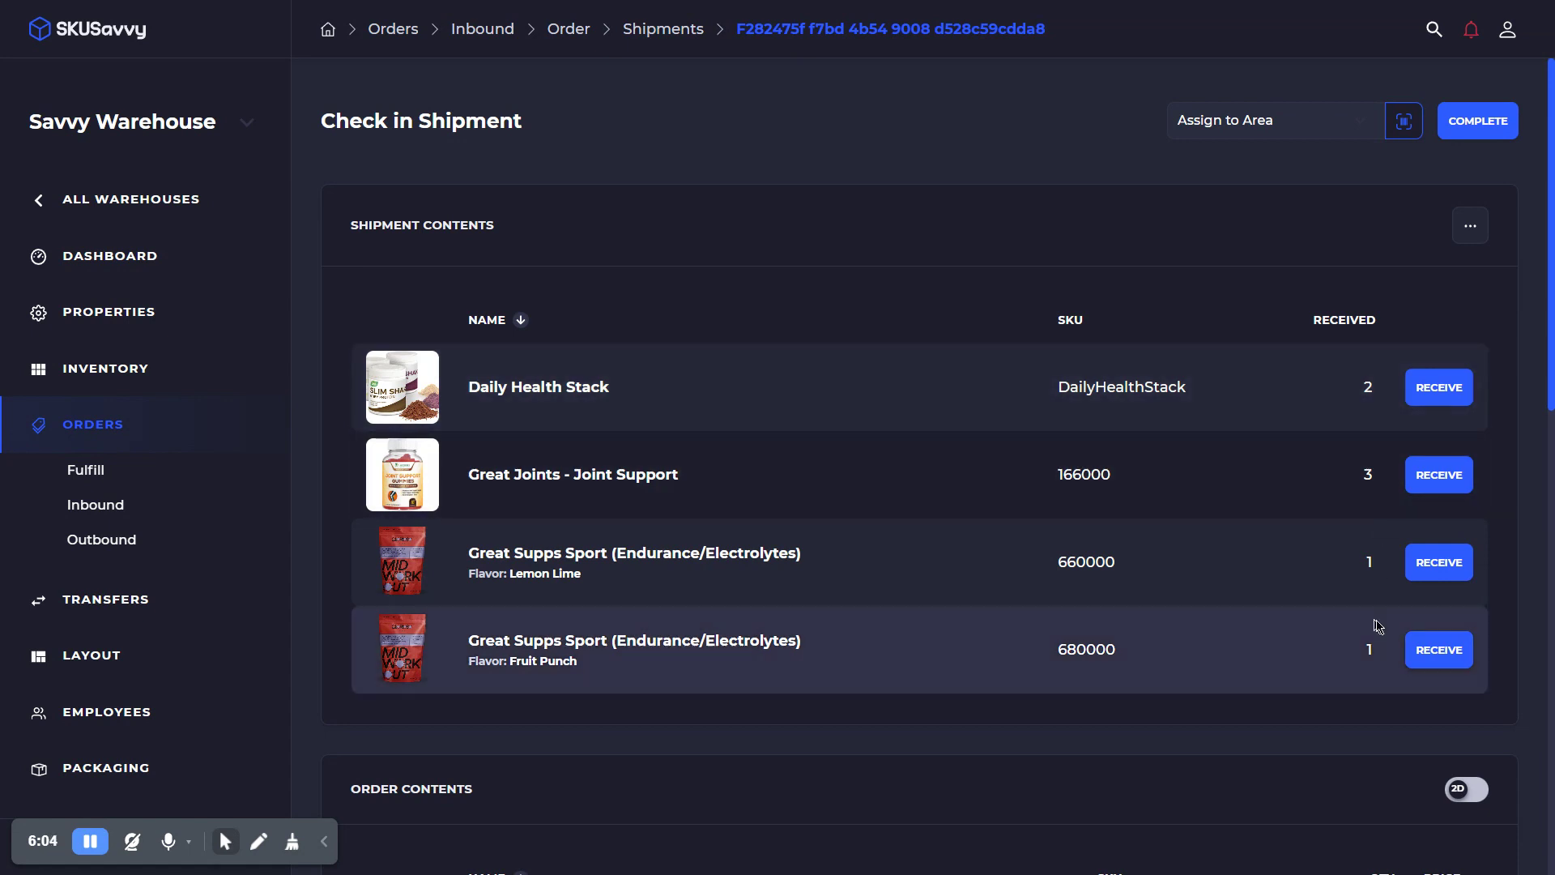
- Complete the Check in Shipment page for the Supplements Plus shipment
left_click(1480, 121)
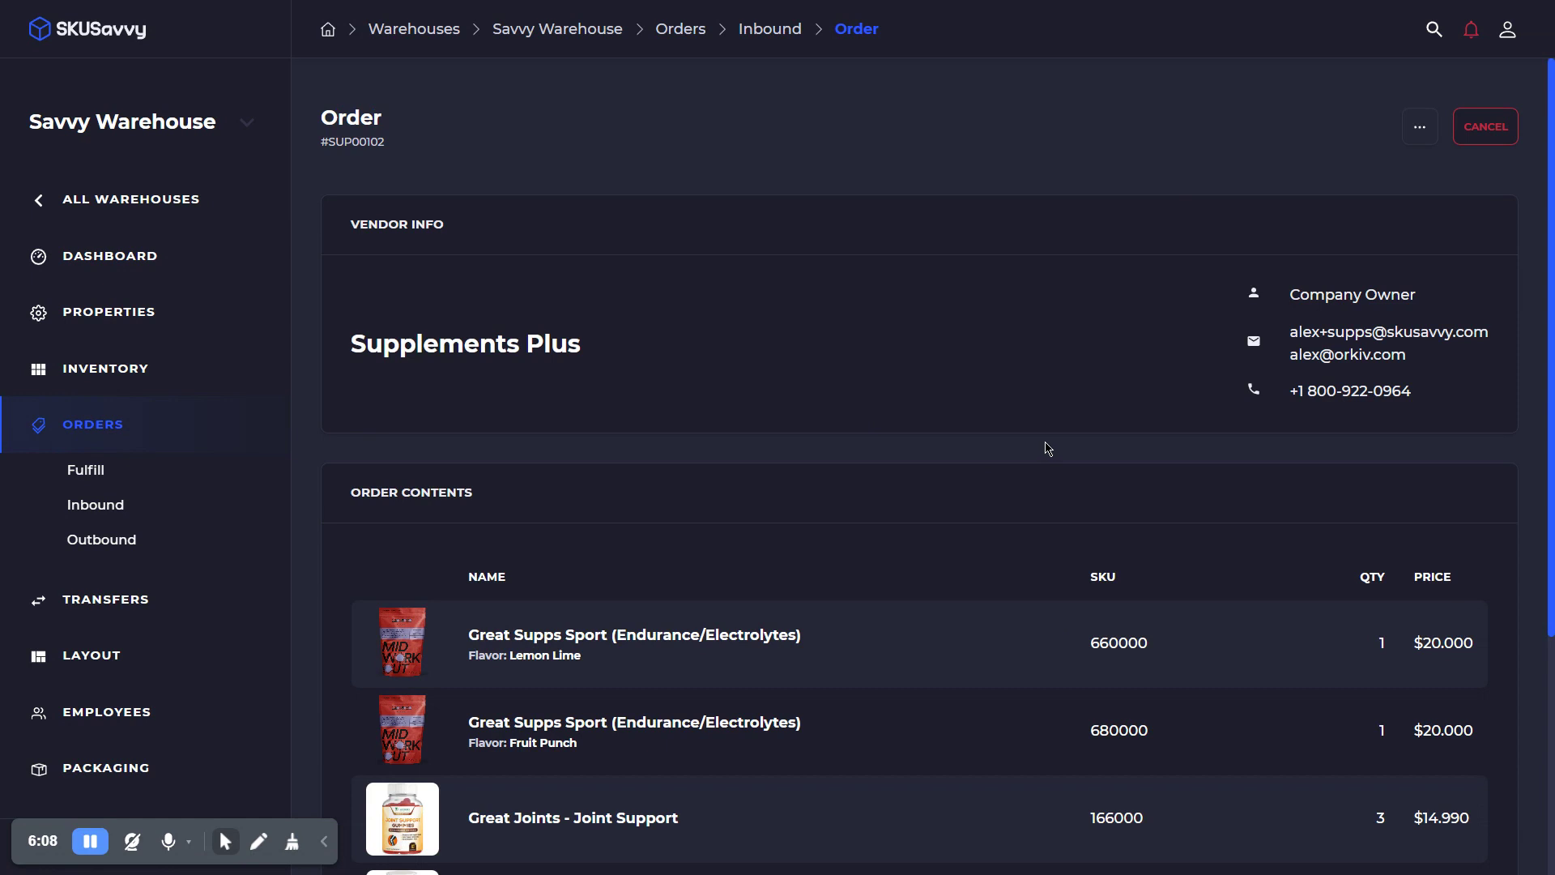